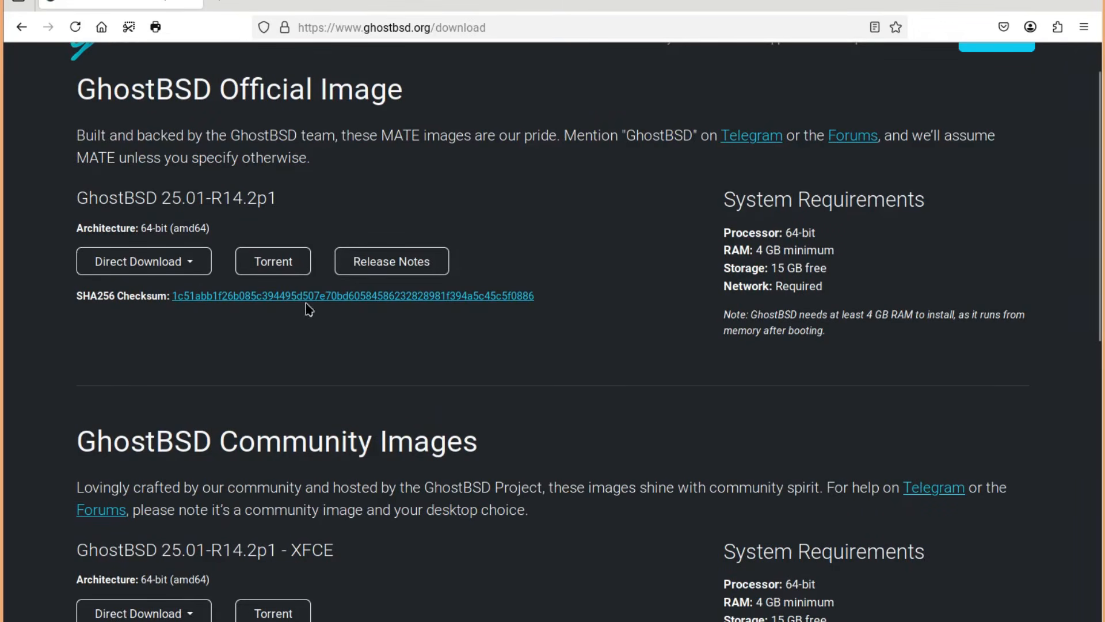
# Highlight the Official and Community release titles, then show the official image's Direct Download mirrors
pyautogui.moveTo(70, 202); pyautogui.dragTo(286, 198)
pyautogui.click(275, 197)
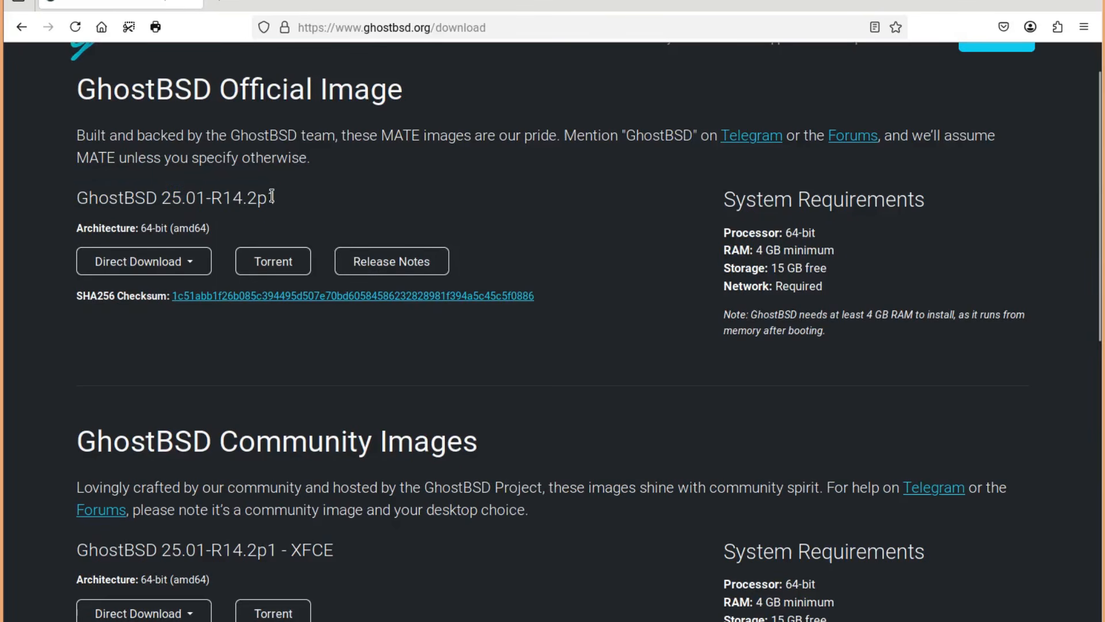
pyautogui.moveTo(225, 89); pyautogui.dragTo(315, 89)
pyautogui.click(300, 92)
pyautogui.moveTo(79, 552); pyautogui.dragTo(347, 551)
pyautogui.click(307, 549)
pyautogui.moveTo(220, 443); pyautogui.dragTo(371, 440)
pyautogui.click(346, 442)
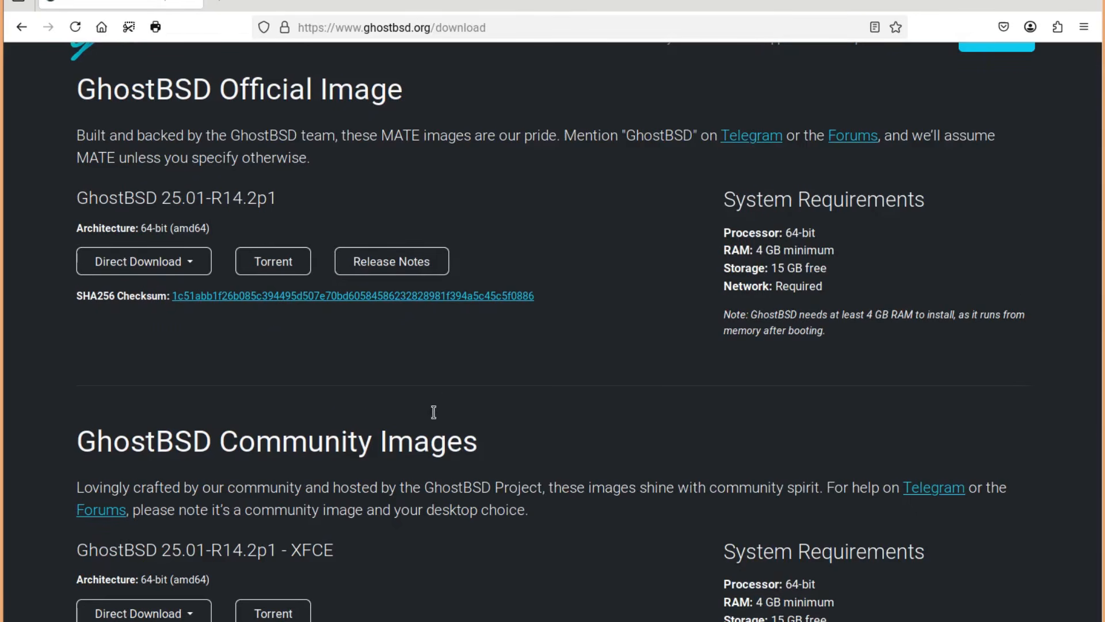
pyautogui.click(185, 265)
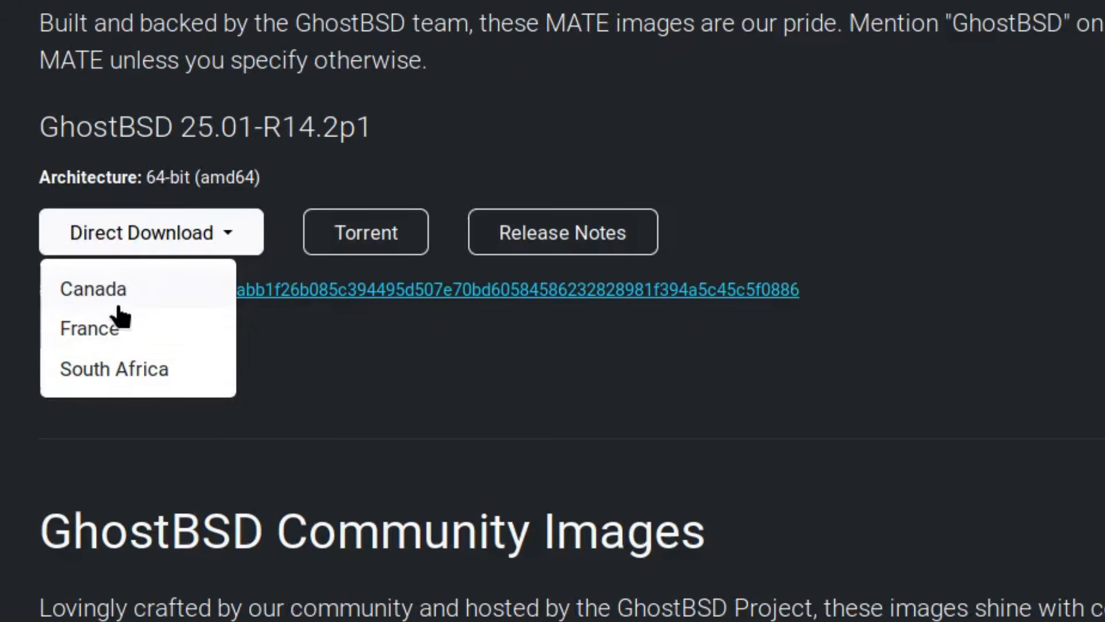
# Download the official GhostBSD 25.01-R14.2p1 ISO from the France mirror
pyautogui.click(104, 333)
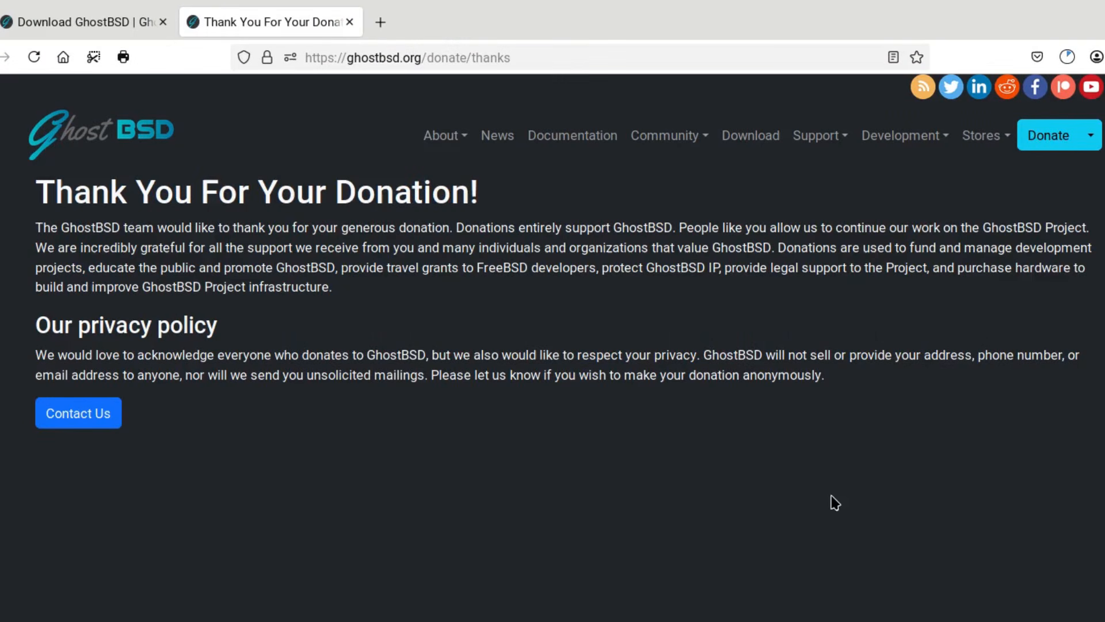
# Check the GhostBSD ISO download's progress in the Firefox downloads panel
pyautogui.click(1069, 53)
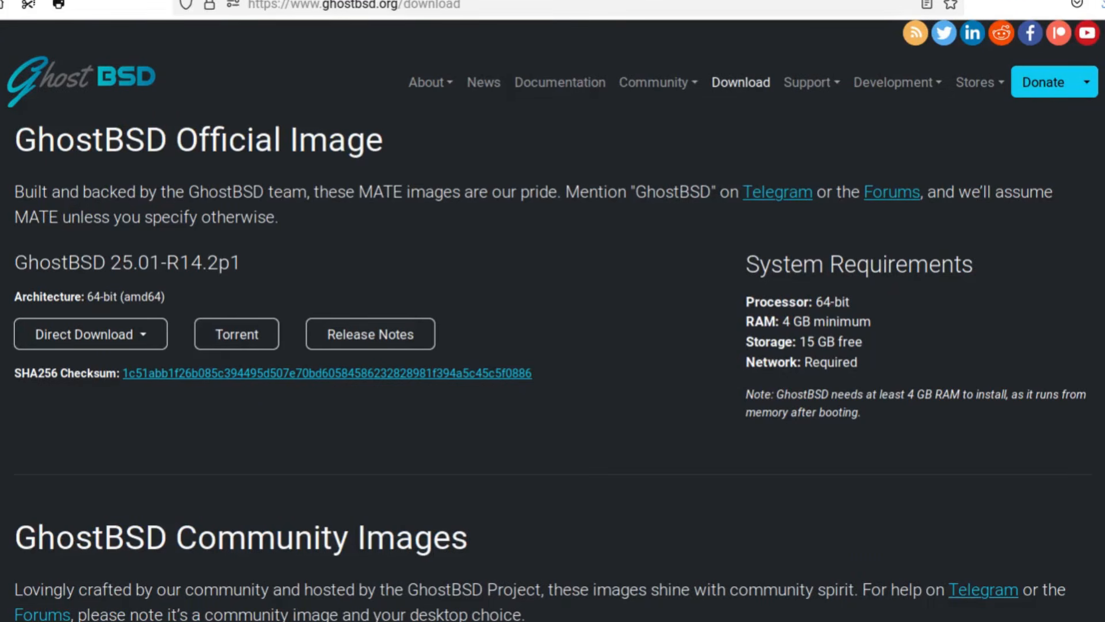
# Scroll down to the Writing the ISO to a USB Stick section and its dd commands
pyautogui.scroll(-6, 553, 320)
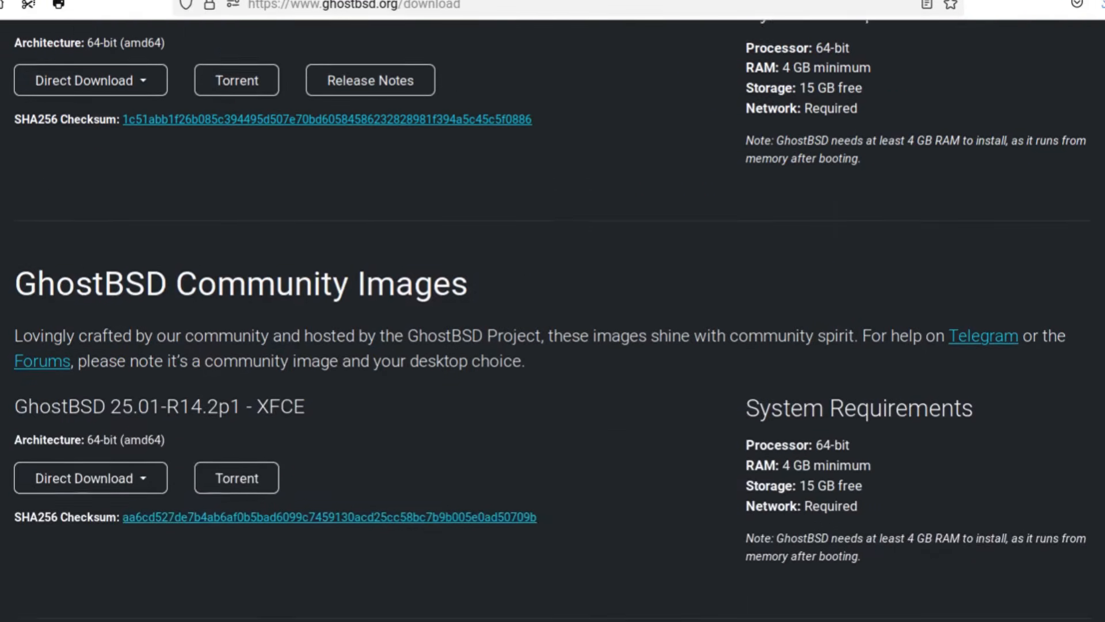
pyautogui.scroll(-6, 553, 320)
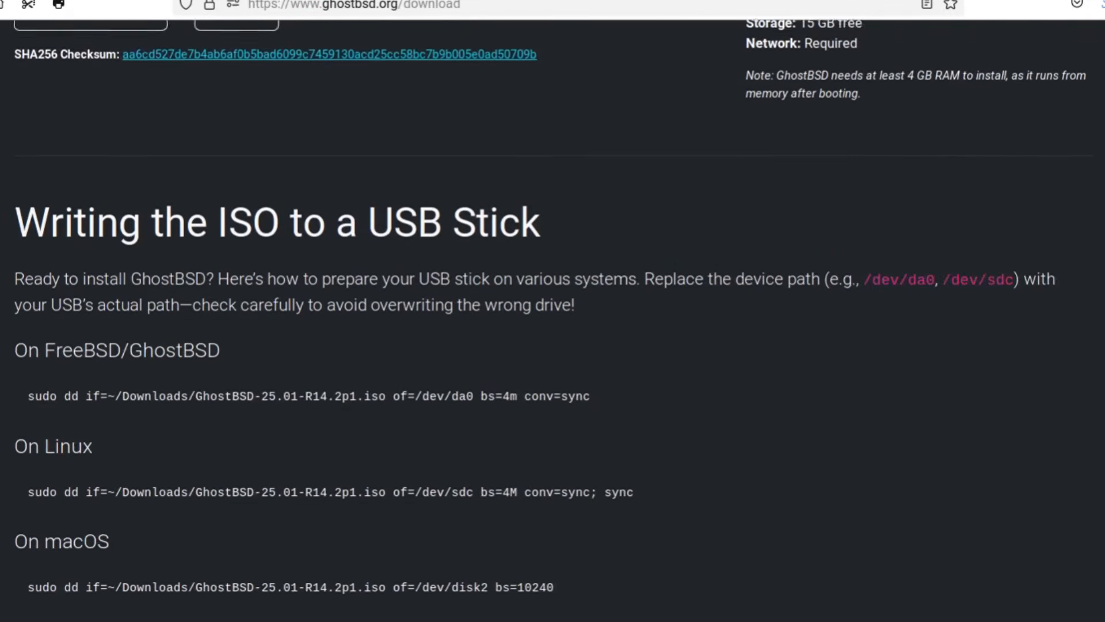
pyautogui.scroll(-2, 552, 320)
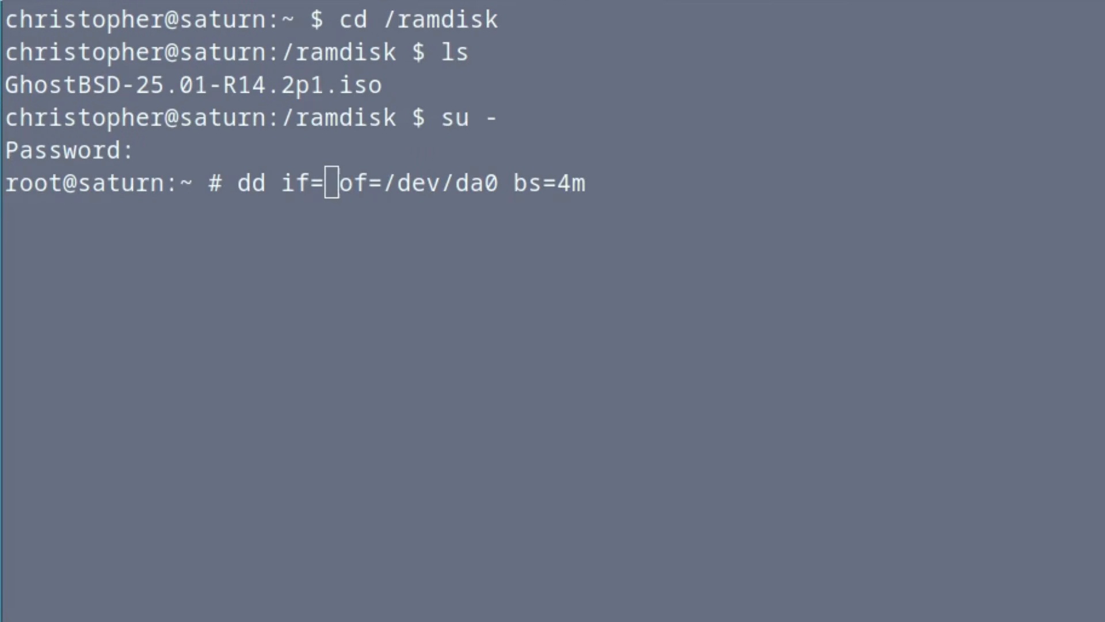
# Paste the file name GhostBSD-25.01-R14.2p1.iso after if= in the Terminal dd command
pyautogui.hotkey('alt', 'Tab')
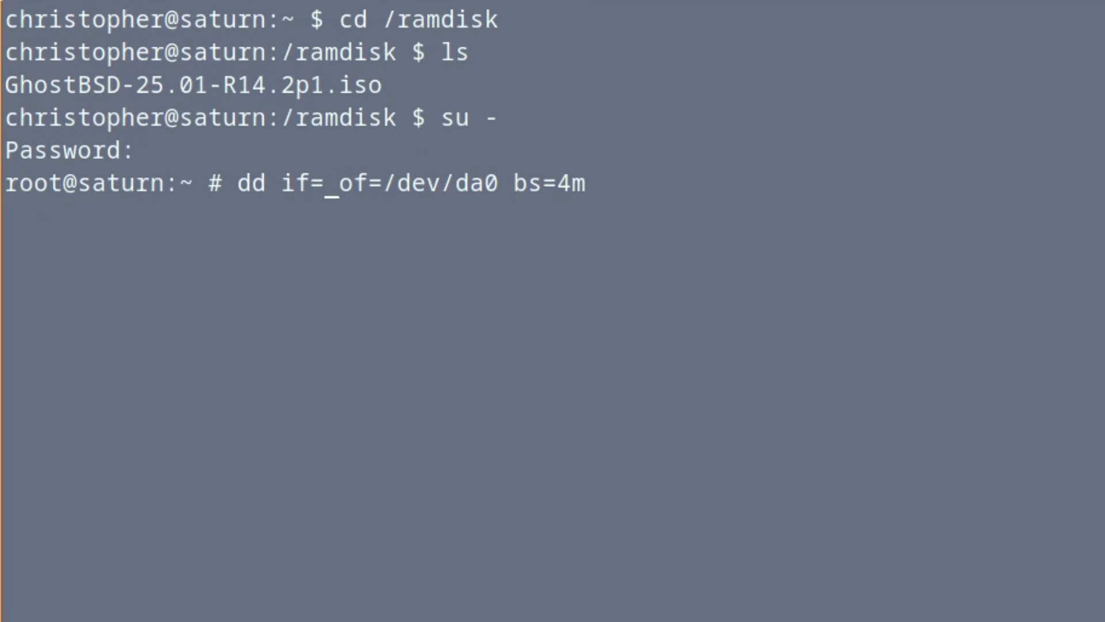
pyautogui.doubleClick(31, 86)
pyautogui.hotkey('ctrl', 'c')
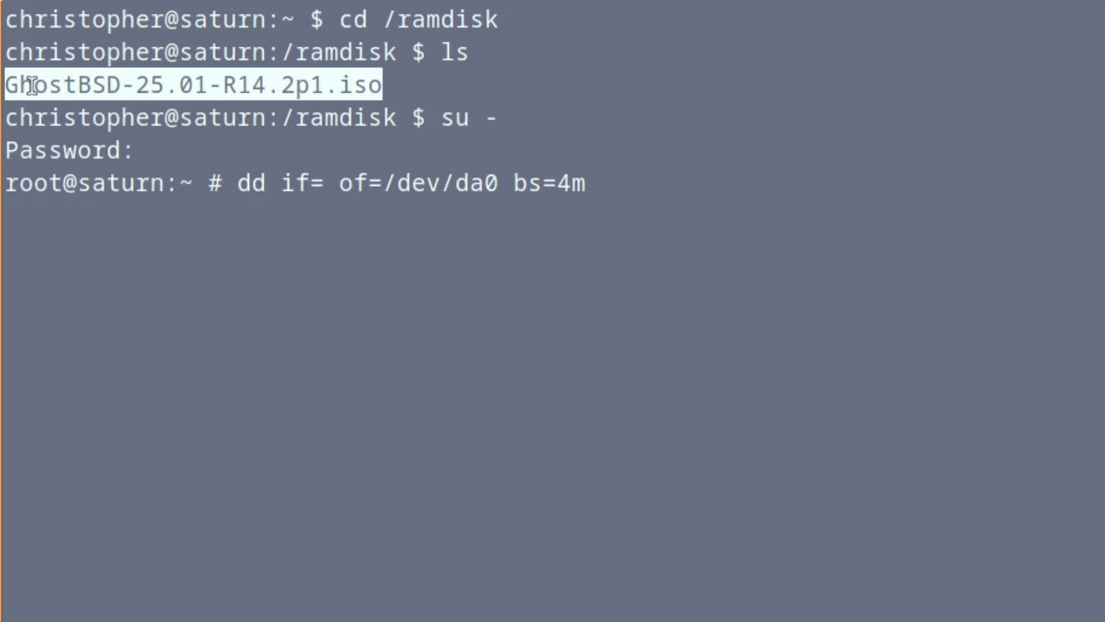
pyautogui.click(32, 86)
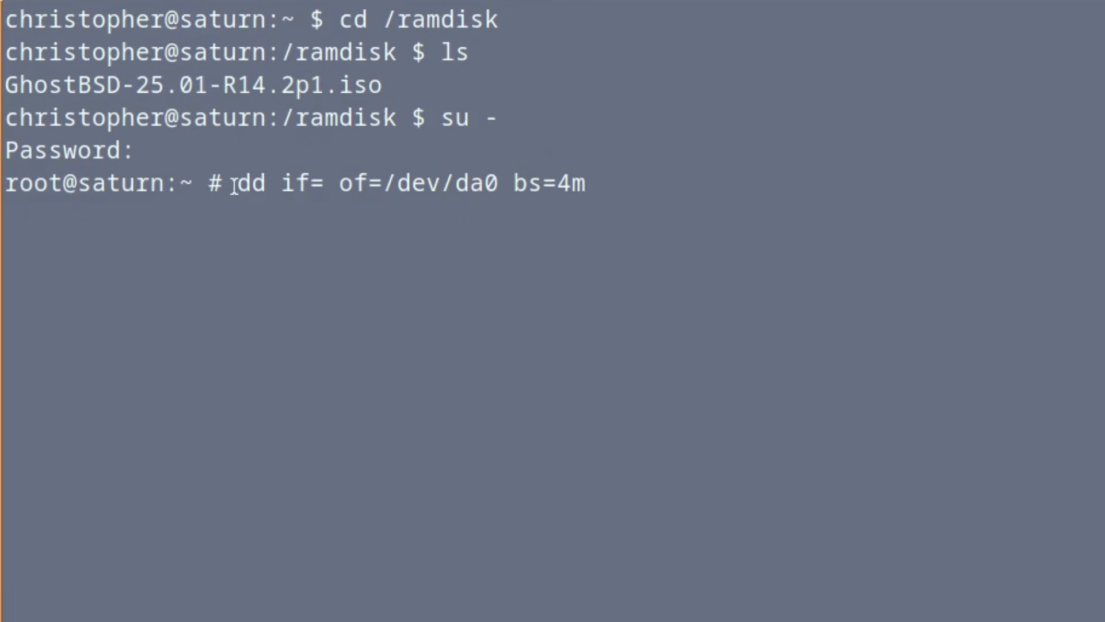
pyautogui.middleClick(327, 189)
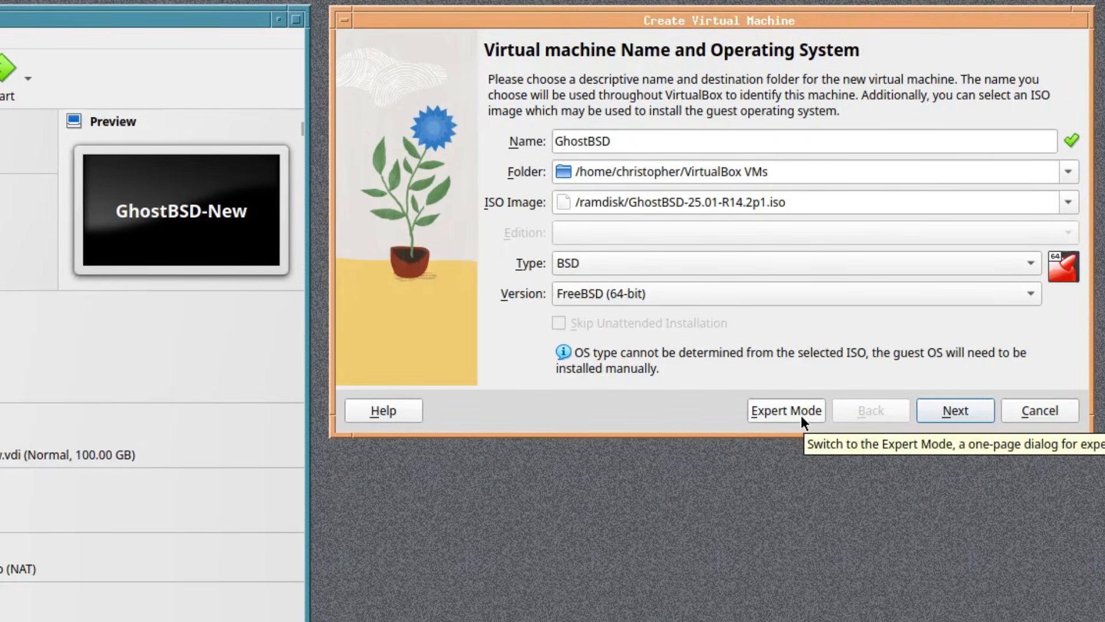
# Give the GhostBSD VM 16384 MB base memory and 8 processors
pyautogui.click(963, 412)
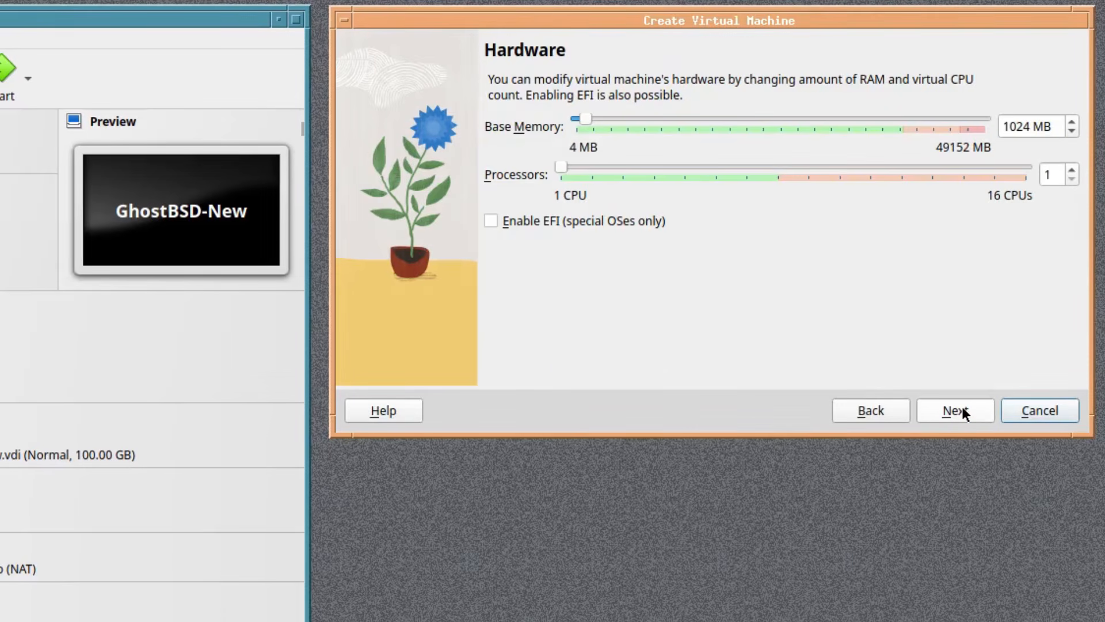
pyautogui.moveTo(589, 119); pyautogui.dragTo(710, 120)
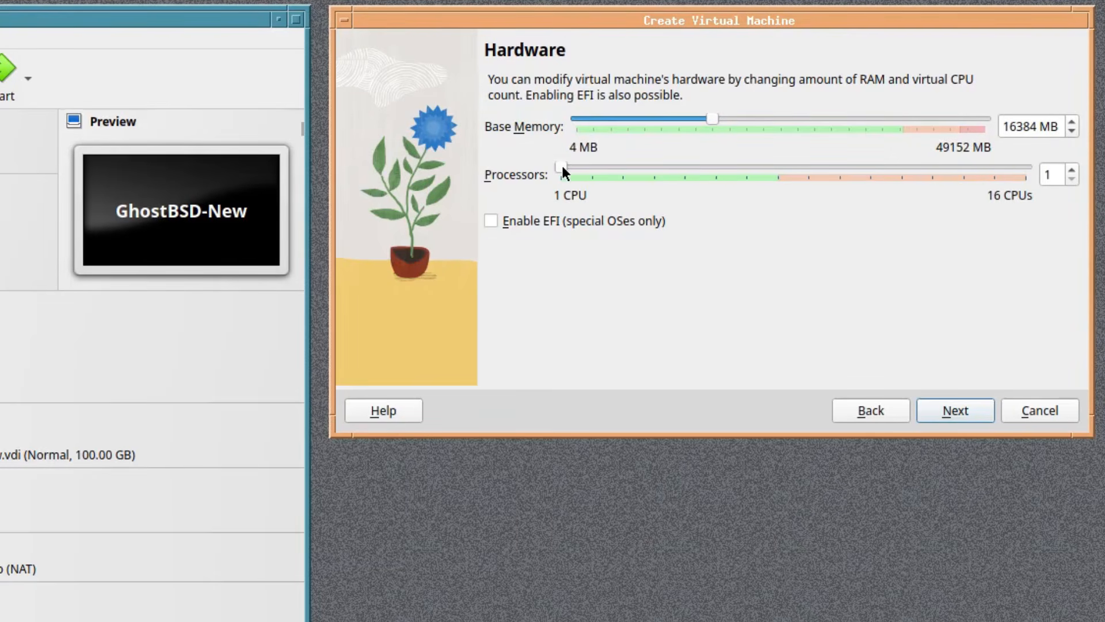
pyautogui.moveTo(578, 164); pyautogui.dragTo(776, 176)
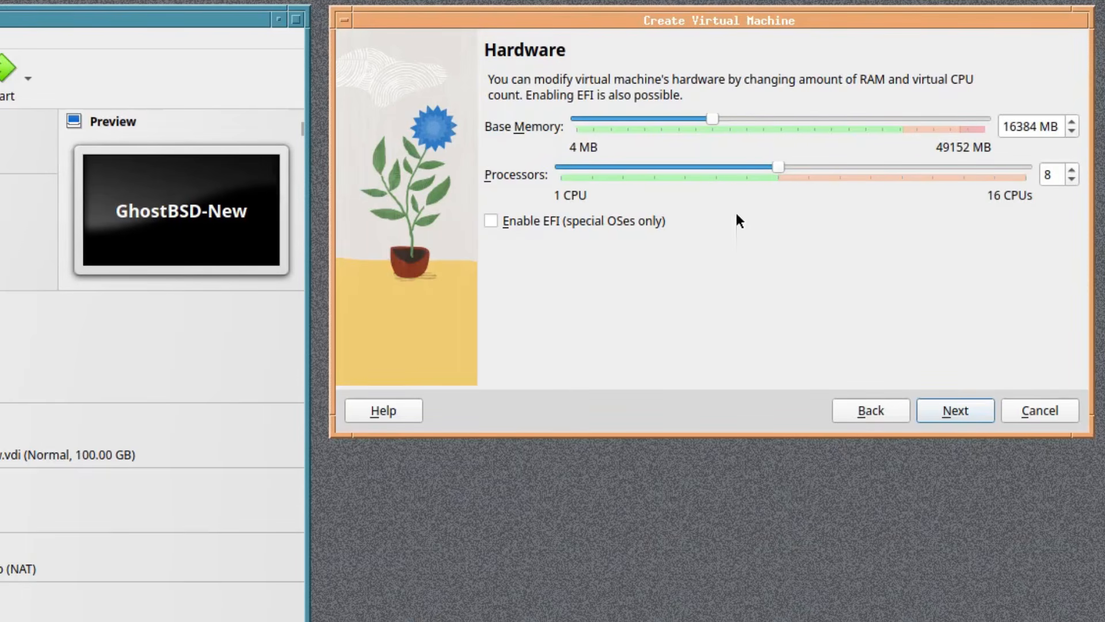
# Size the virtual disk at 80.79 GB and create the VM
pyautogui.click(976, 410)
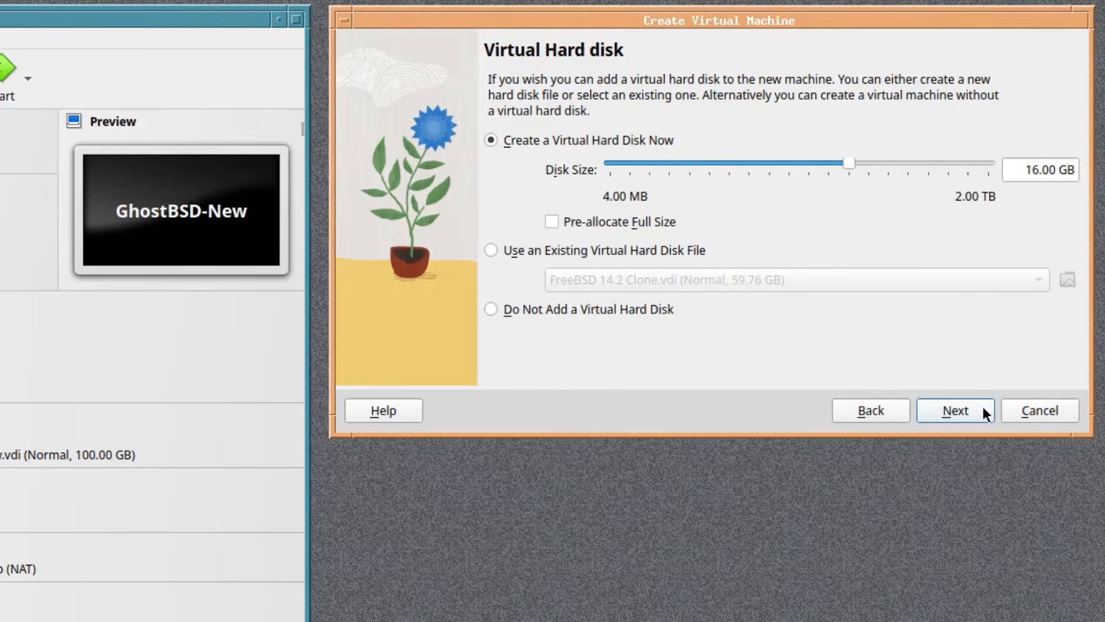
pyautogui.moveTo(845, 161); pyautogui.dragTo(897, 170)
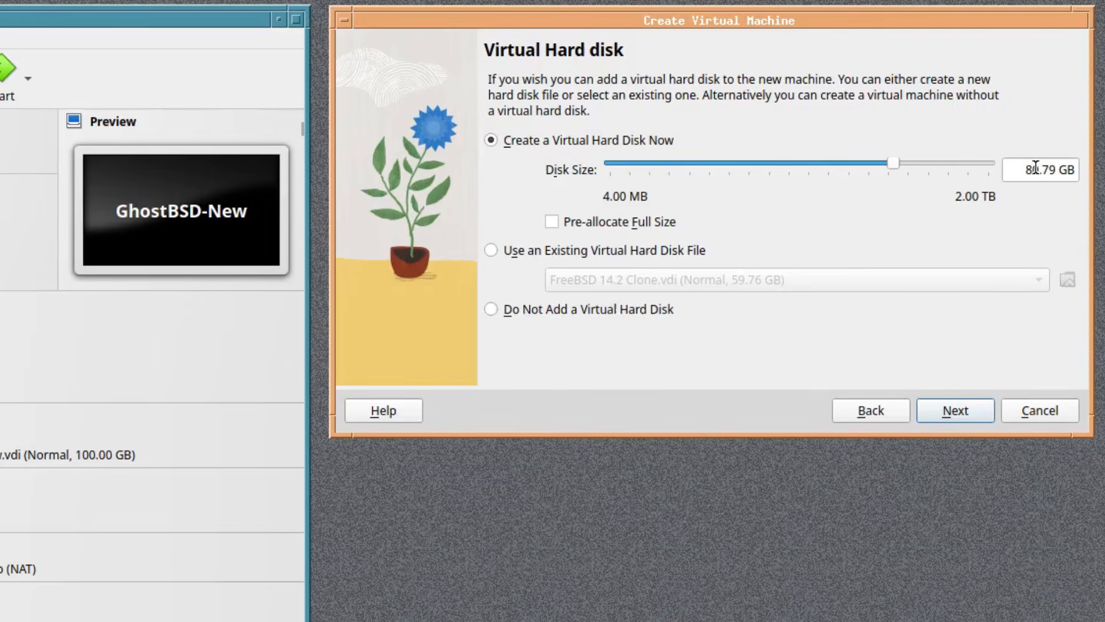
pyautogui.click(973, 417)
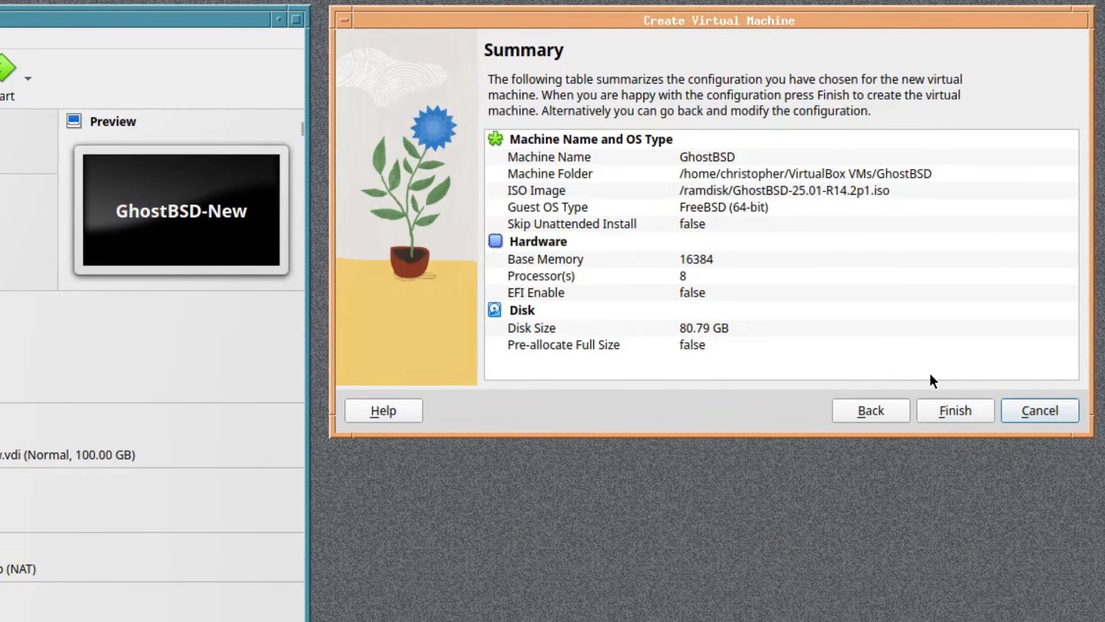
pyautogui.click(967, 412)
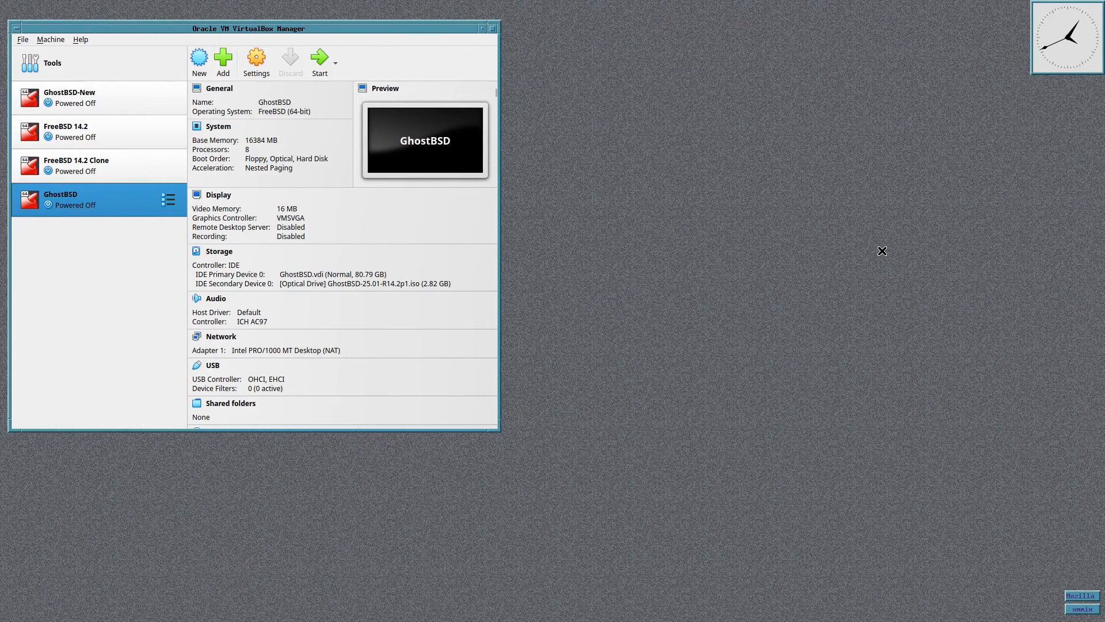
# In the GhostBSD VM settings, set video memory to 128 MB and enable 3D acceleration
pyautogui.click(258, 57)
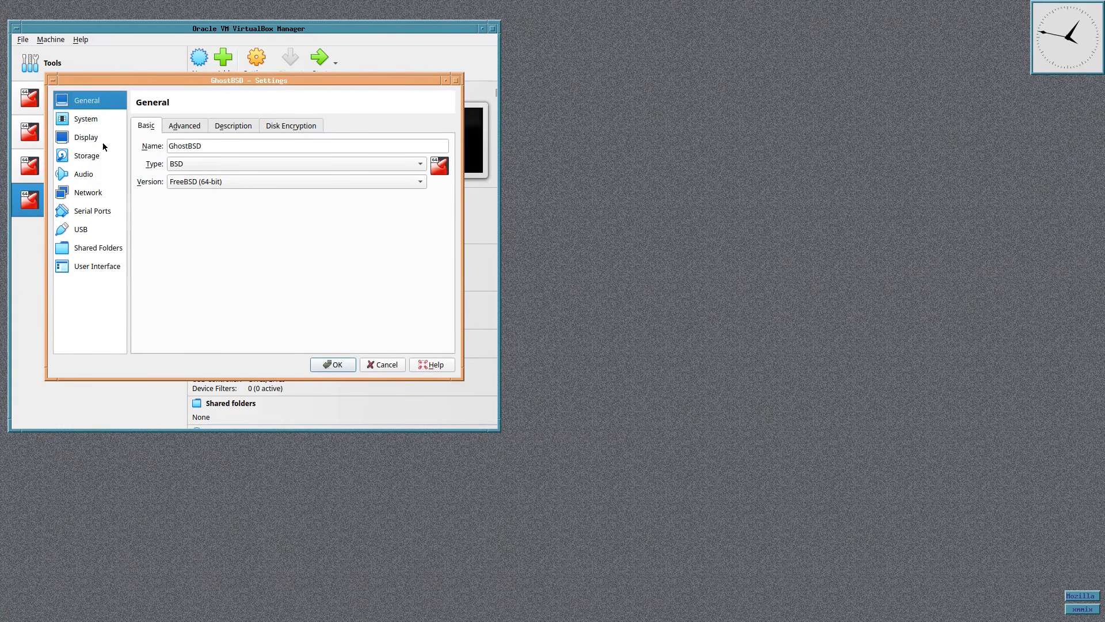
pyautogui.click(79, 120)
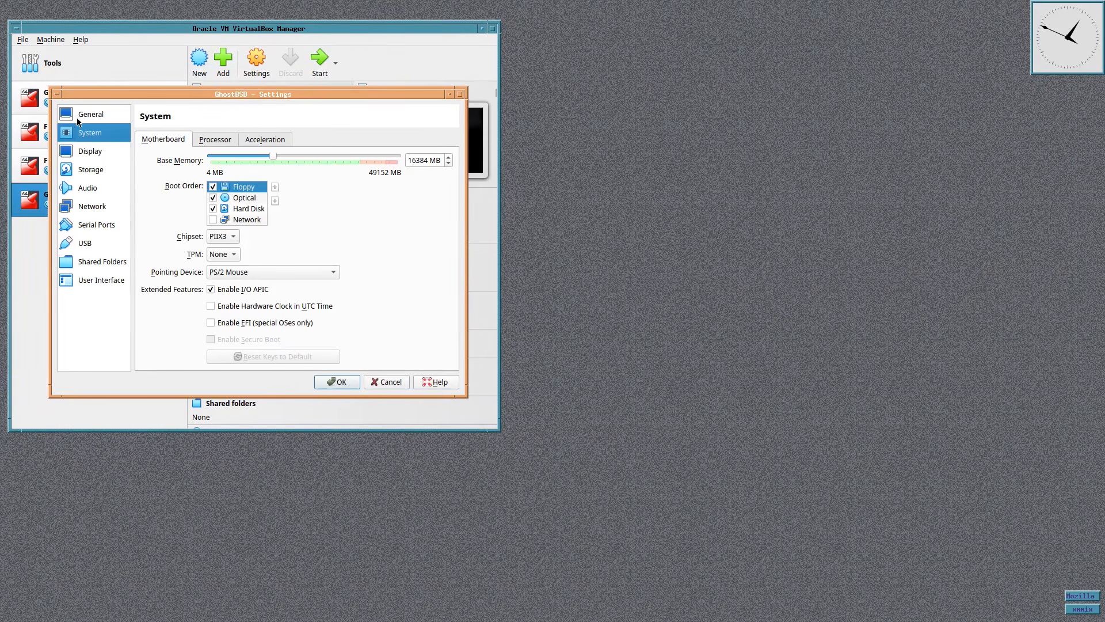
pyautogui.click(214, 140)
pyautogui.click(274, 141)
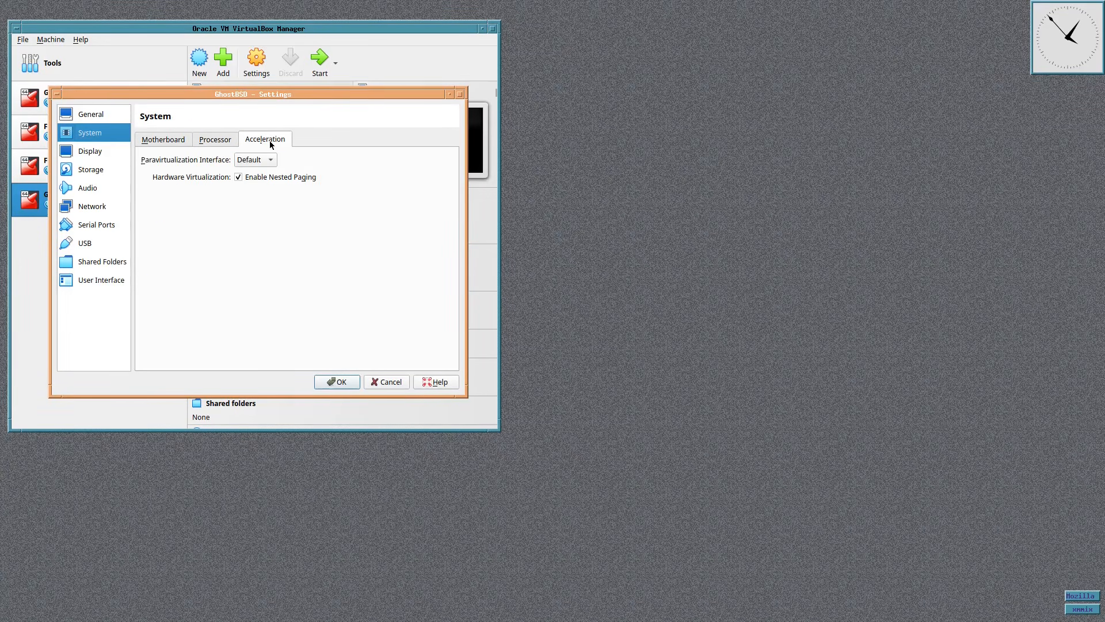
pyautogui.click(148, 142)
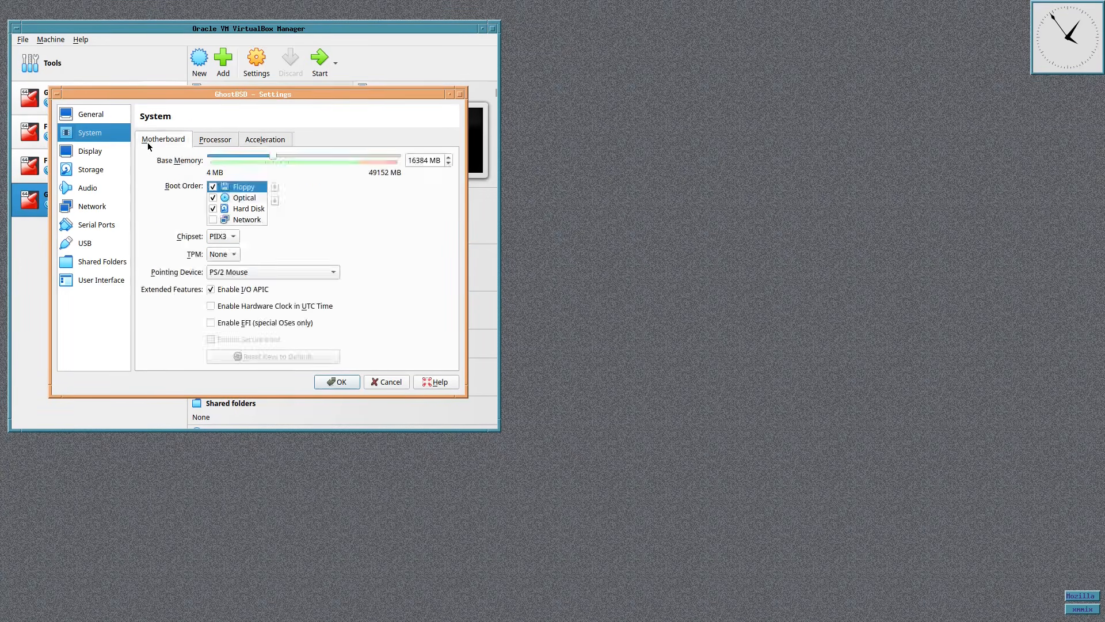
pyautogui.click(95, 152)
pyautogui.moveTo(238, 157); pyautogui.dragTo(397, 155)
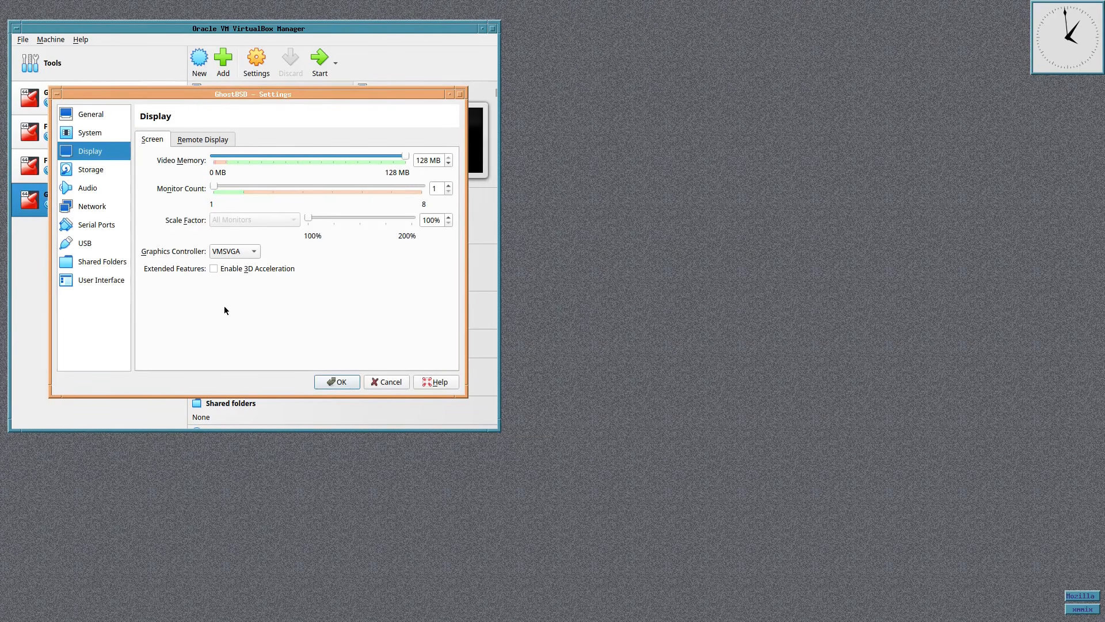
pyautogui.click(214, 269)
# Review the remaining settings pages and save the changes with OK
pyautogui.click(86, 170)
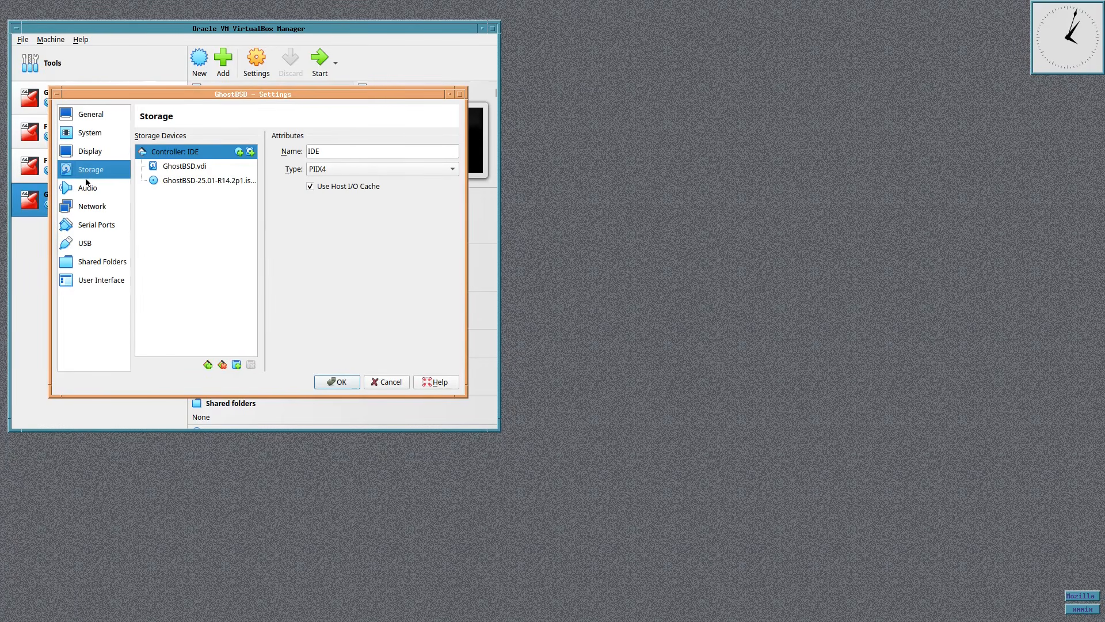
pyautogui.click(82, 190)
pyautogui.click(84, 206)
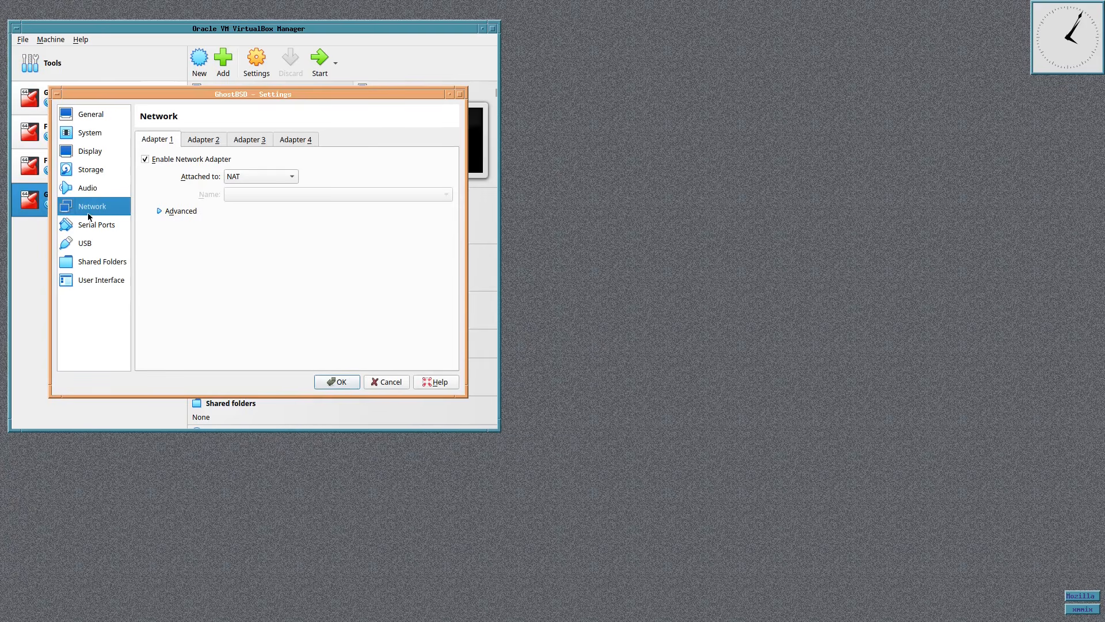
pyautogui.click(92, 225)
pyautogui.click(86, 243)
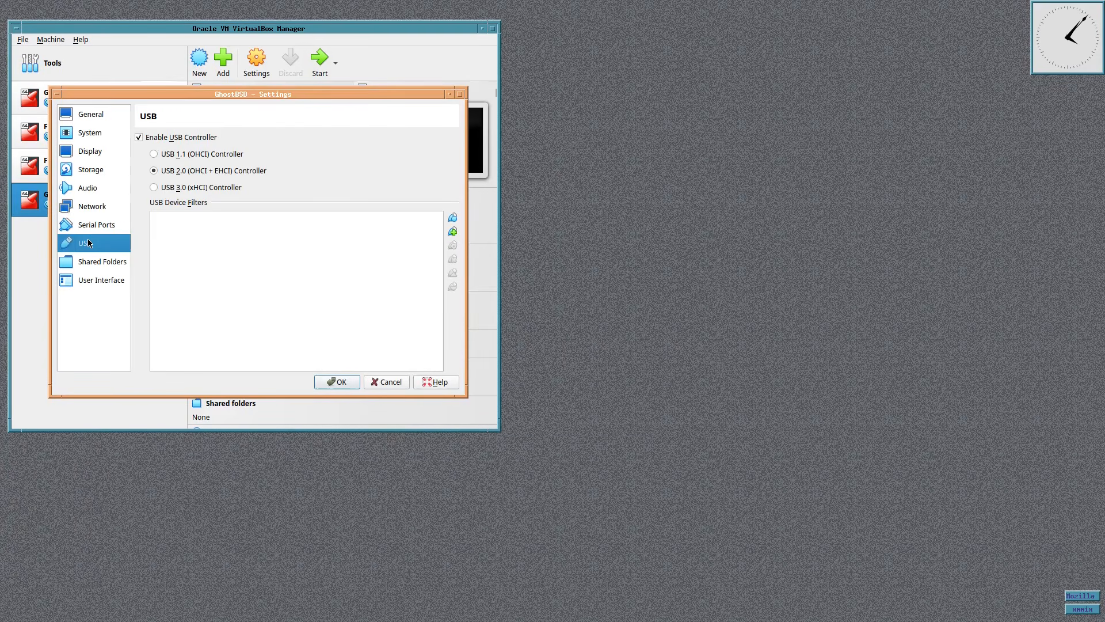
pyautogui.click(95, 263)
pyautogui.click(97, 281)
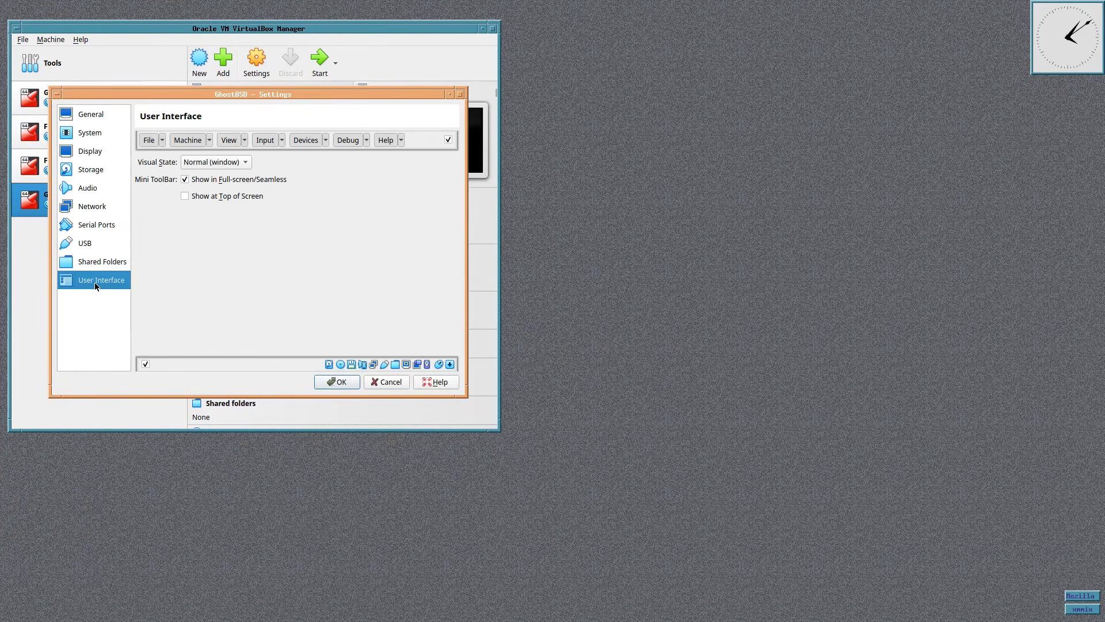
pyautogui.click(100, 115)
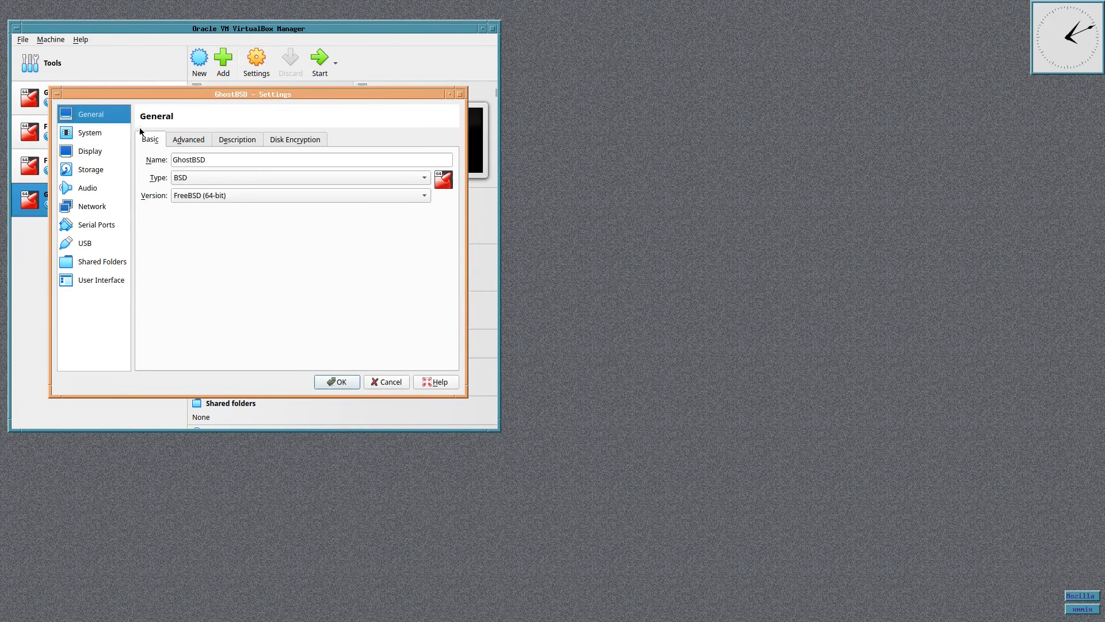
pyautogui.click(351, 382)
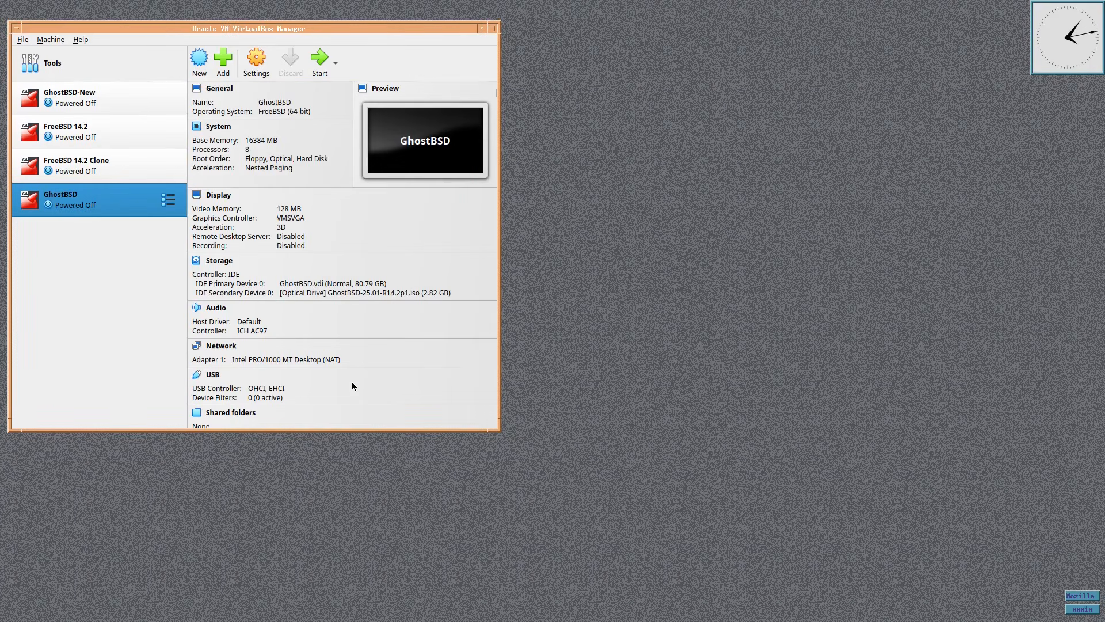
# Start the GhostBSD VM and pause the autoboot countdown at its boot menu with Space
pyautogui.doubleClick(58, 206)
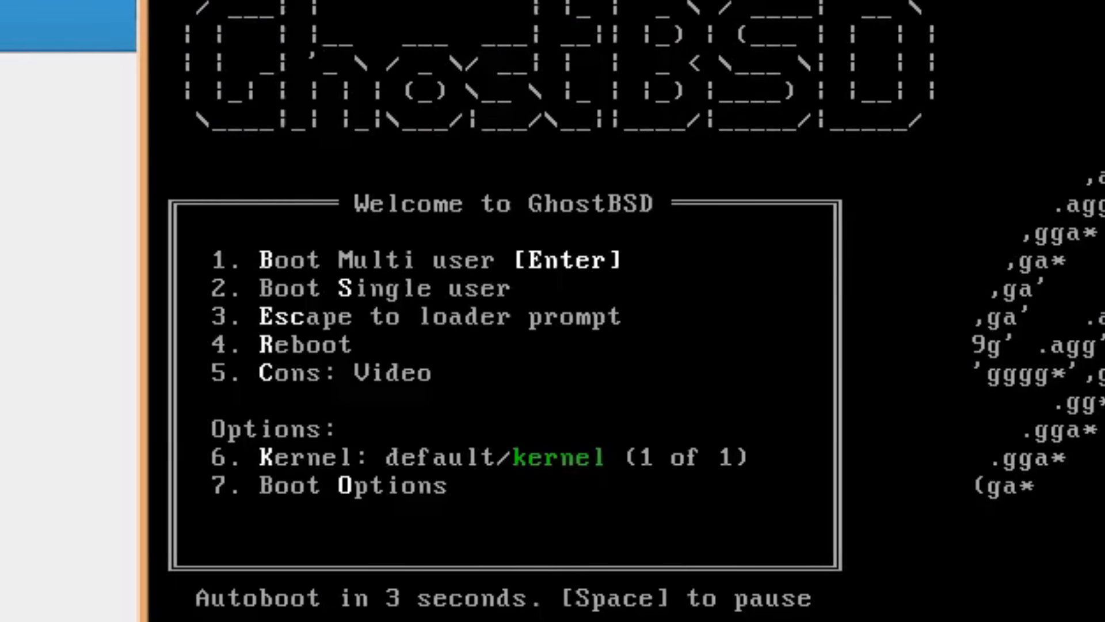
pyautogui.press('space')
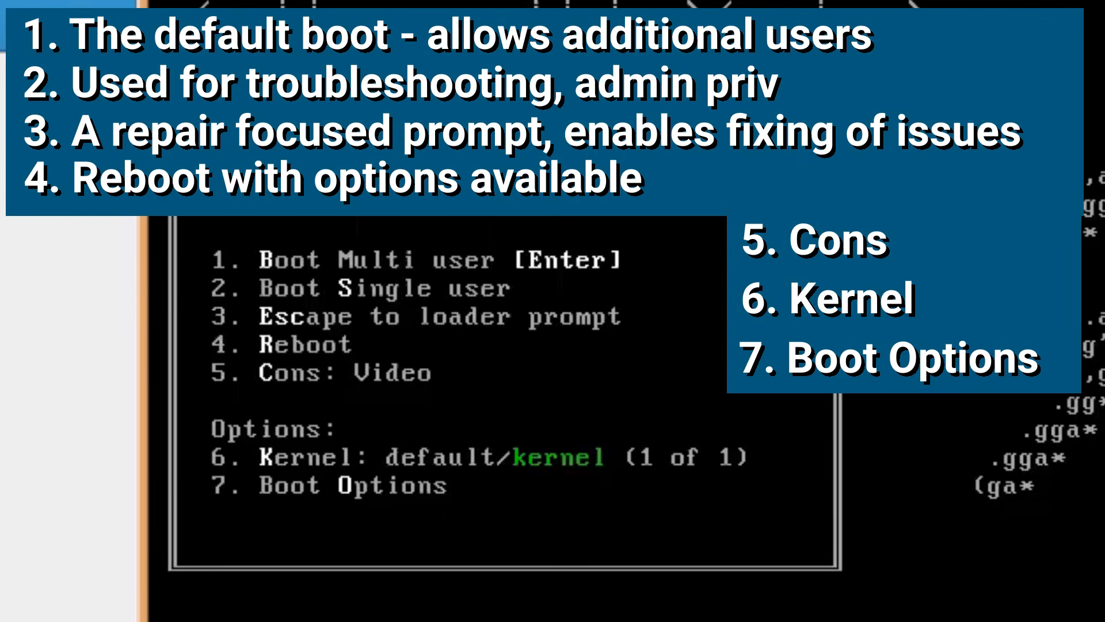
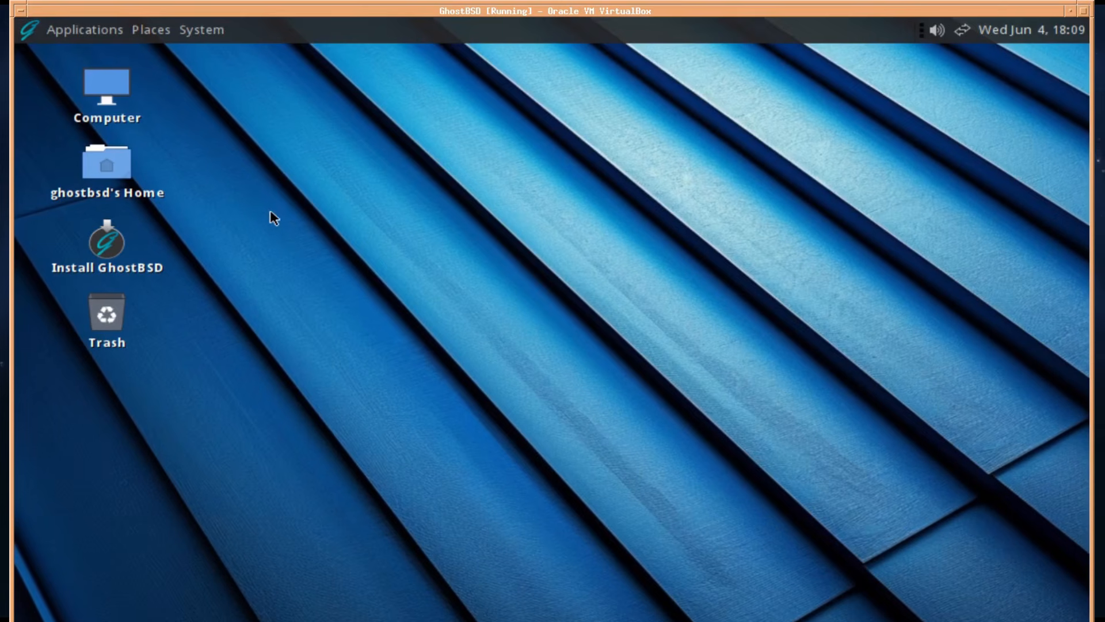
pyautogui.click(75, 30)
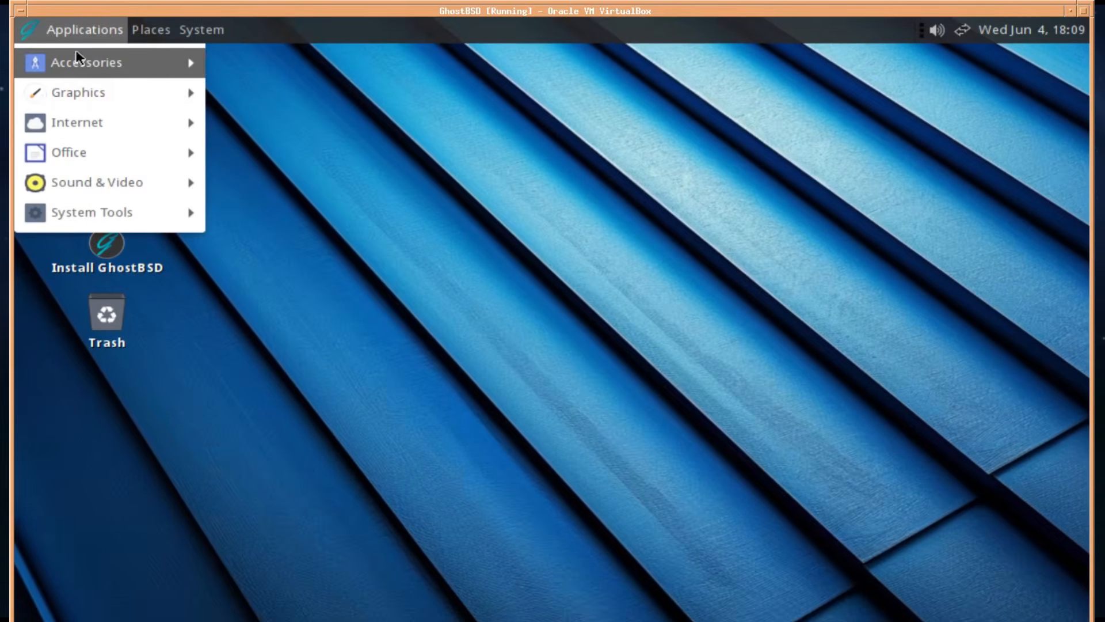
pyautogui.moveTo(166, 25)
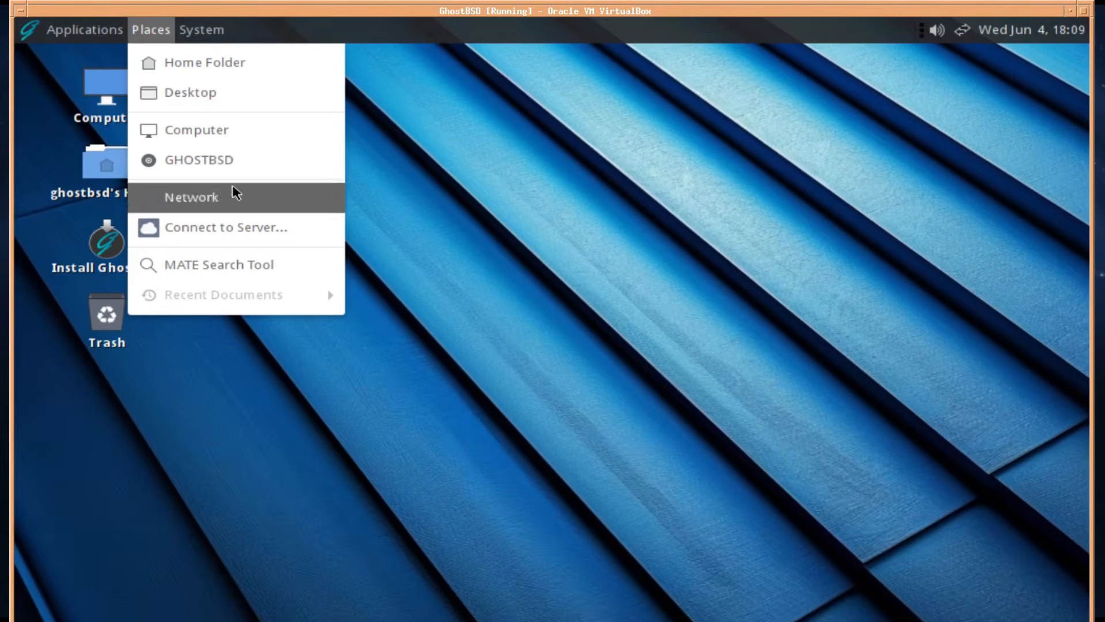
pyautogui.moveTo(222, 35)
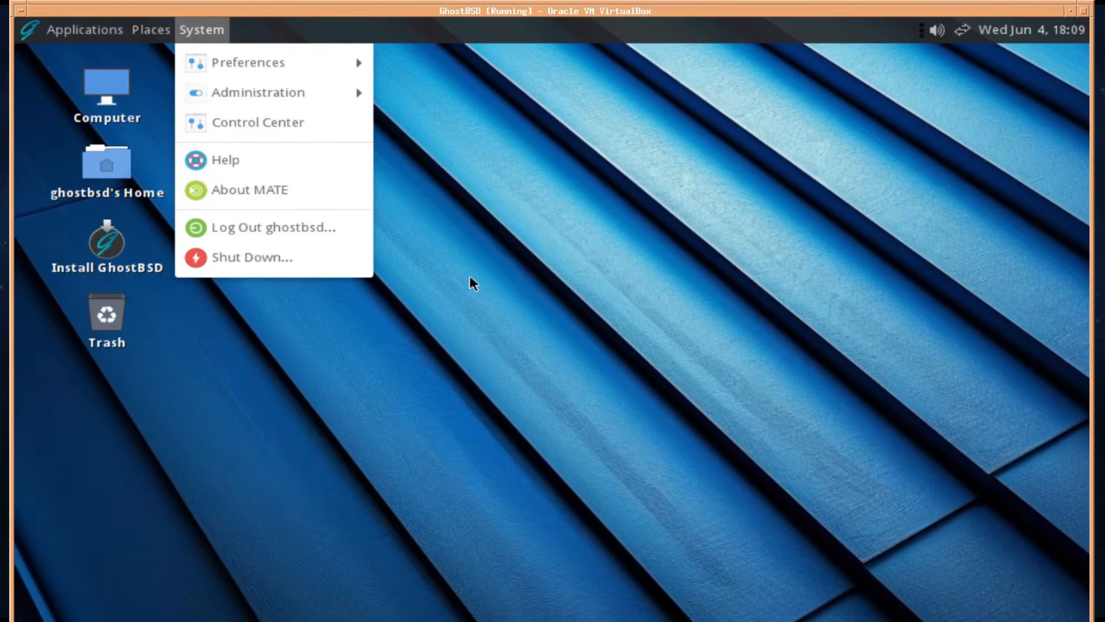
pyautogui.click(438, 243)
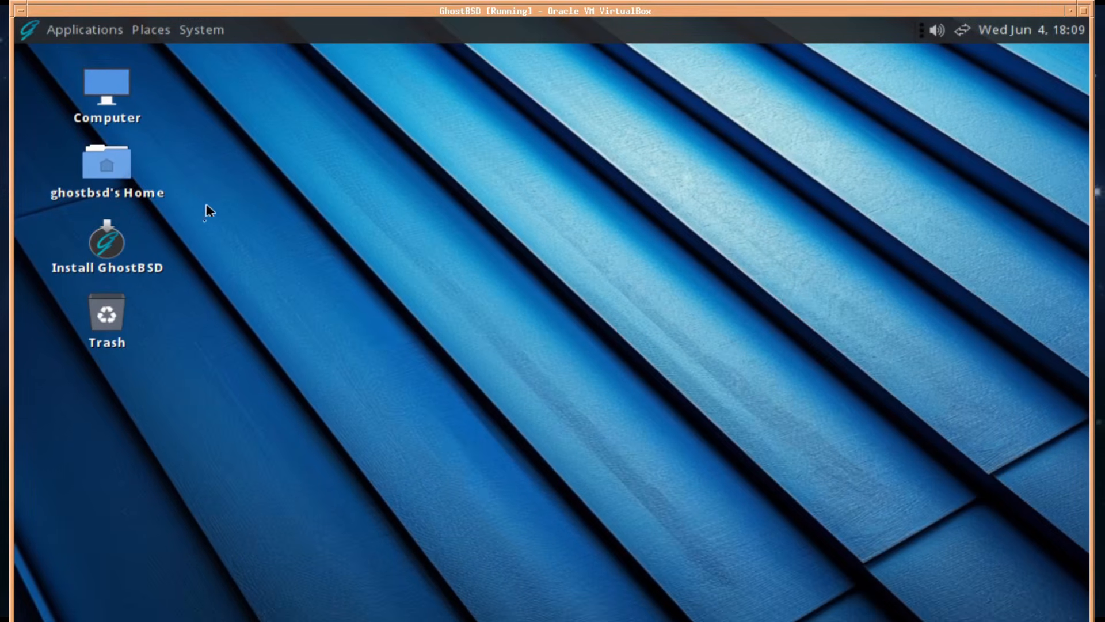
pyautogui.click(110, 244)
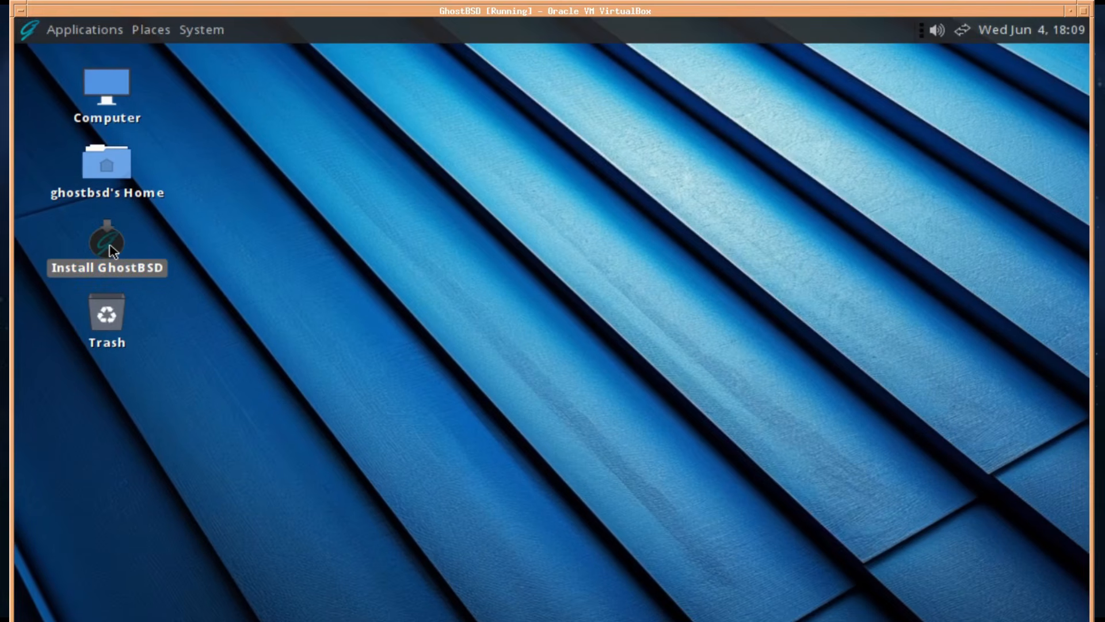
# Launch the GhostBSD installer maximized and select English (United Kingdom) as the language
pyautogui.doubleClick(110, 254)
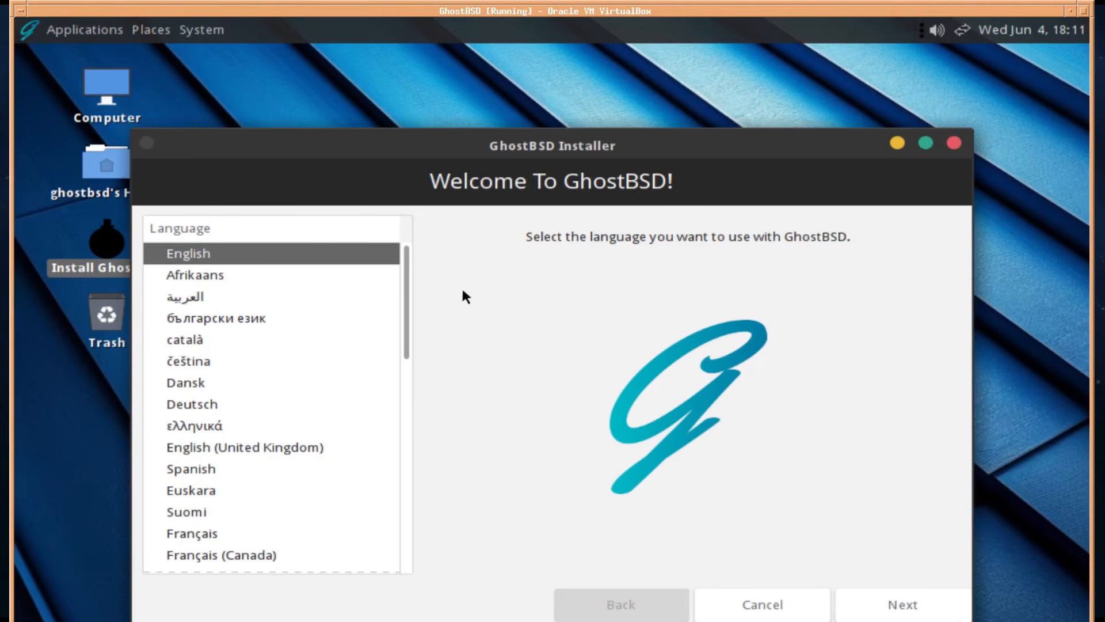
pyautogui.click(925, 144)
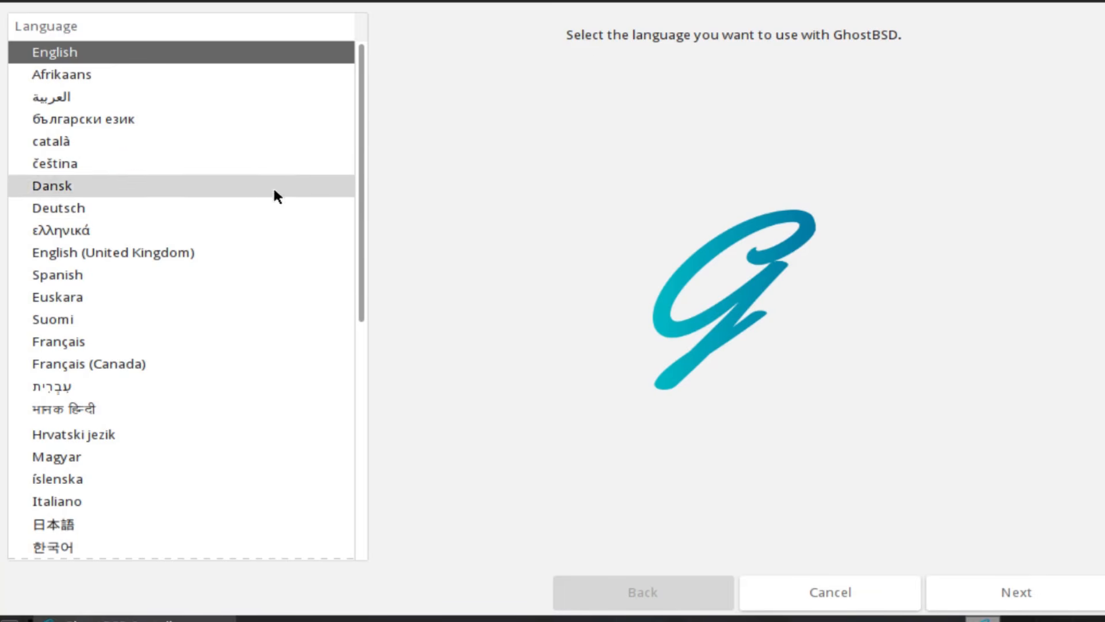
pyautogui.moveTo(361, 79)
pyautogui.mouseDown()
pyautogui.moveTo(363, 349)
pyautogui.moveTo(353, 90)
pyautogui.mouseUp()
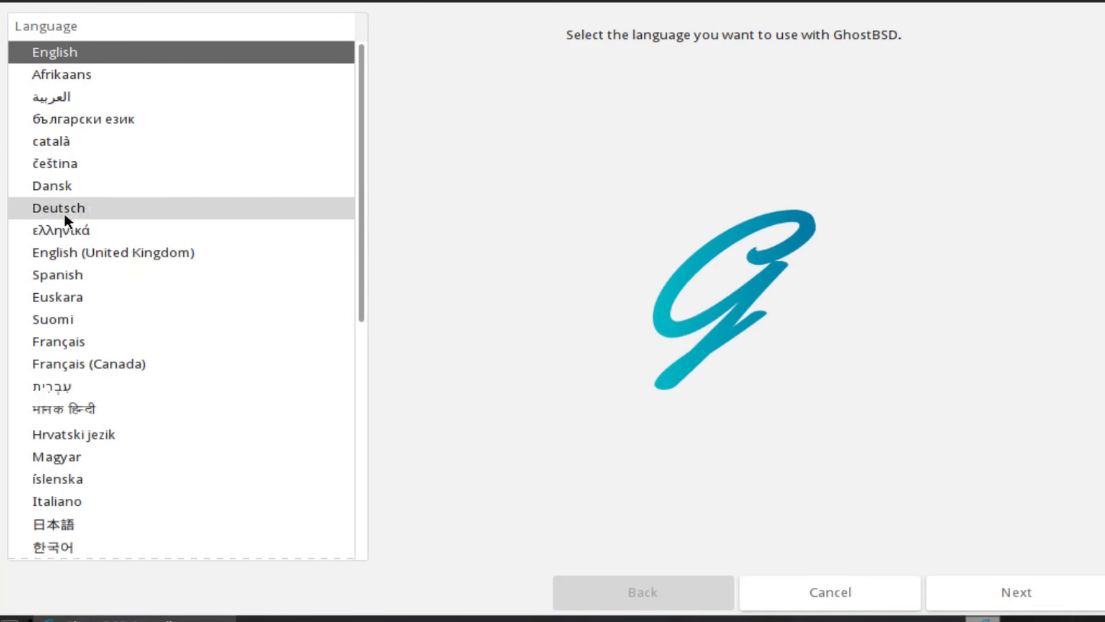
pyautogui.click(136, 259)
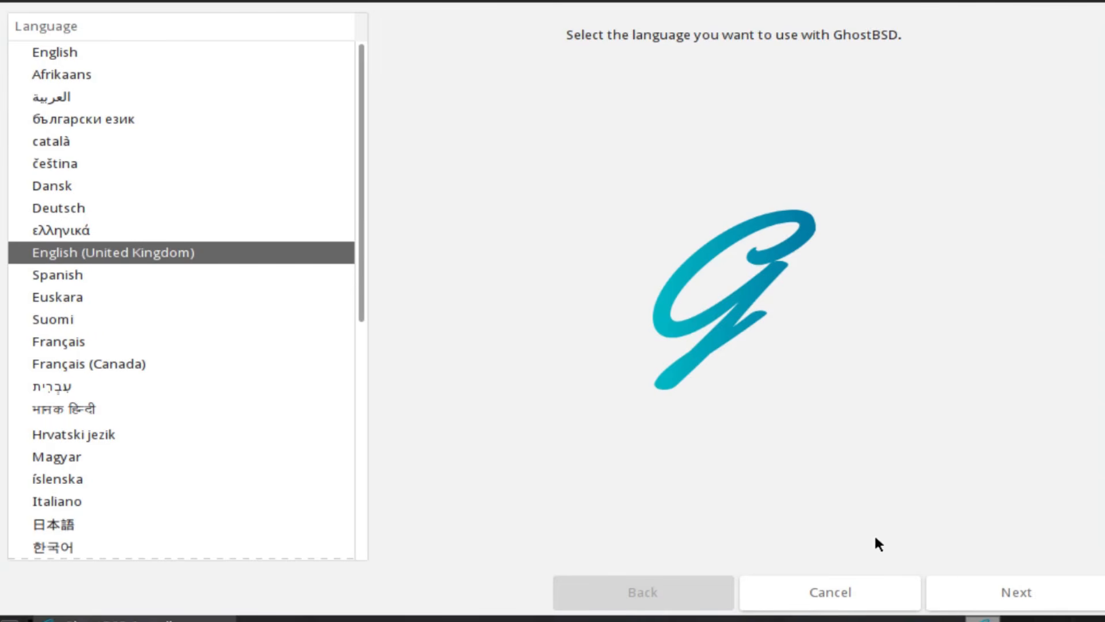
# Advance to the keyboard step and select the English (UK) keyboard layout
pyautogui.click(1015, 589)
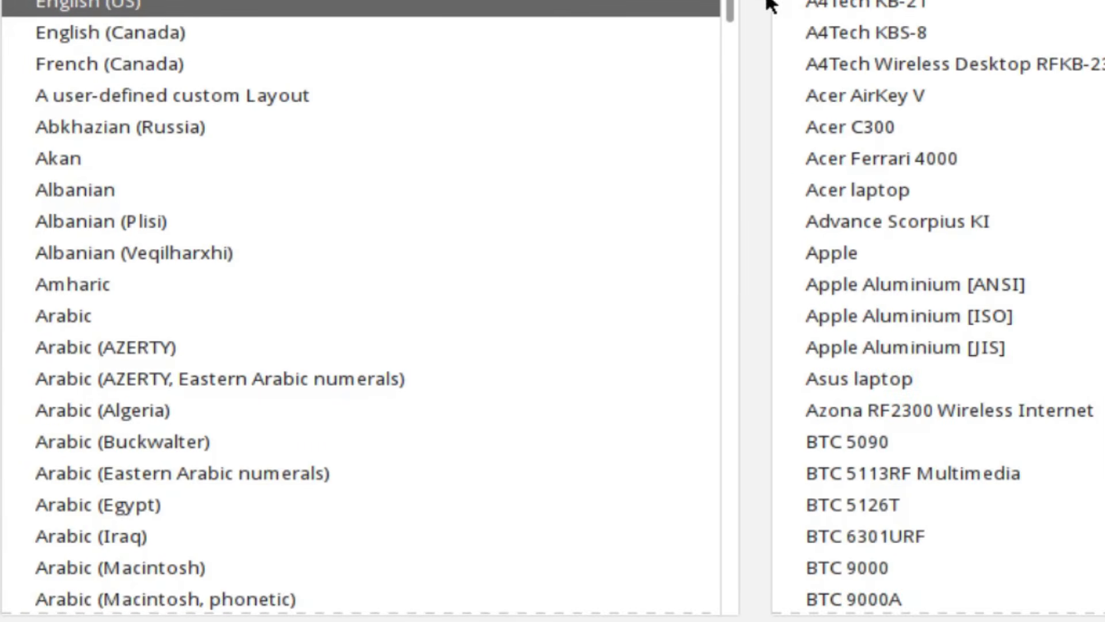
pyautogui.moveTo(730, 7); pyautogui.dragTo(802, 3)
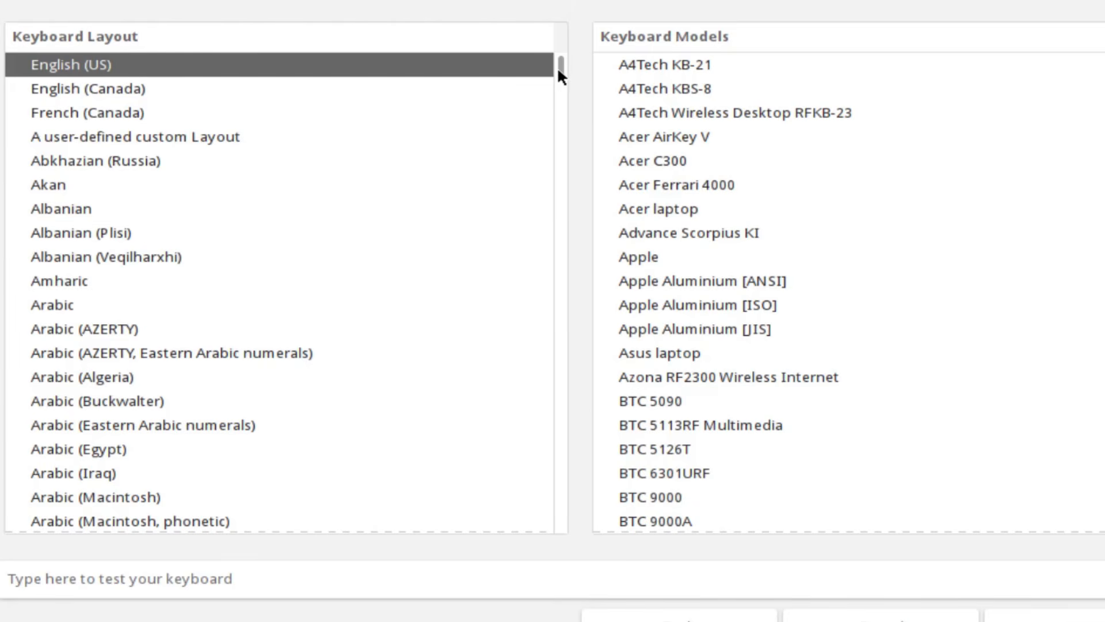
pyautogui.scroll(-3, 557, 67)
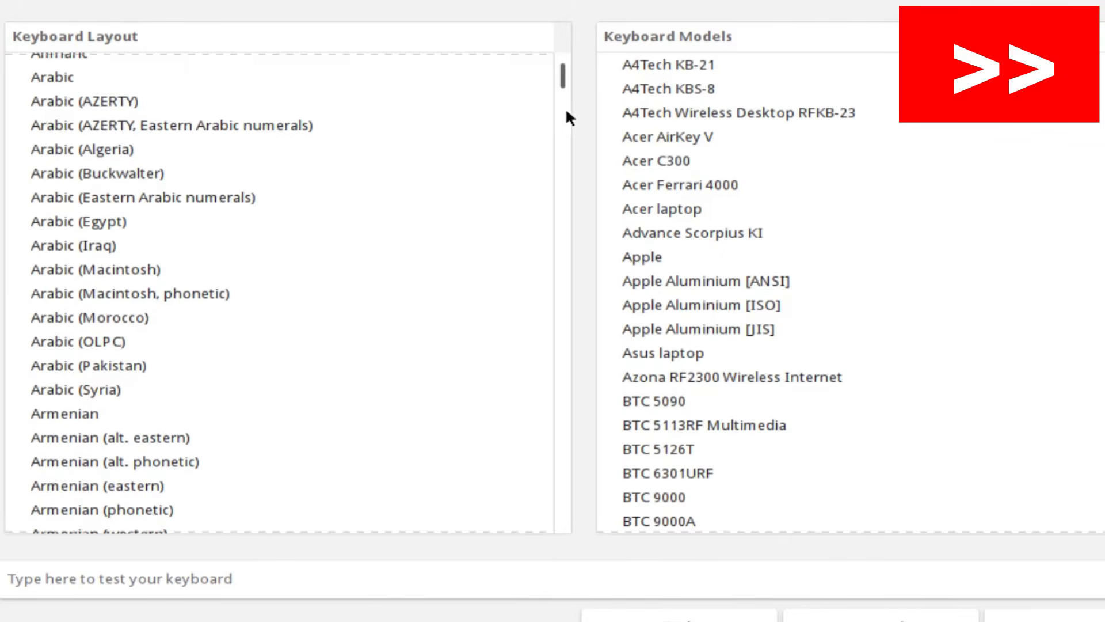
pyautogui.moveTo(562, 76); pyautogui.dragTo(555, 187)
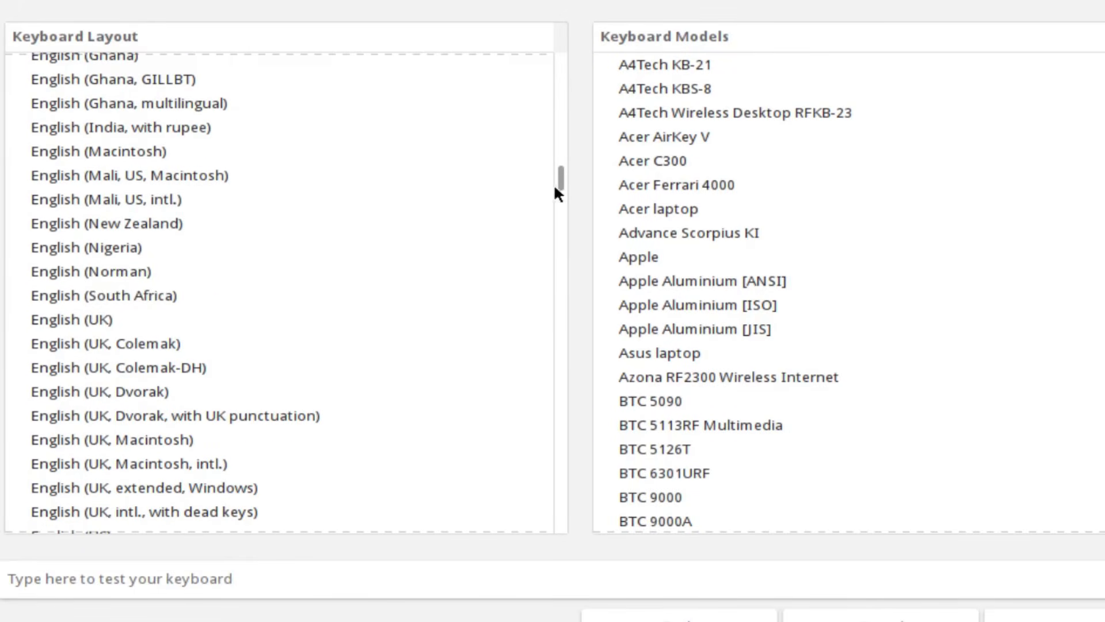
pyautogui.click(122, 325)
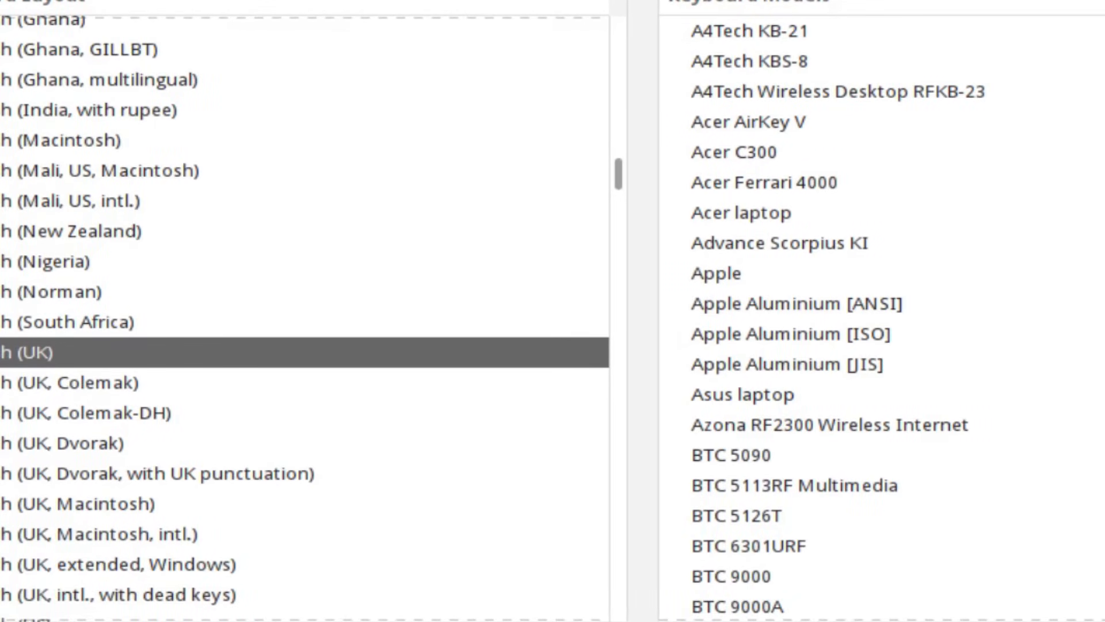
# Choose Sun Type 7 USB [European] as the keyboard model and proceed to time zones
pyautogui.scroll(-10, 881, 311)
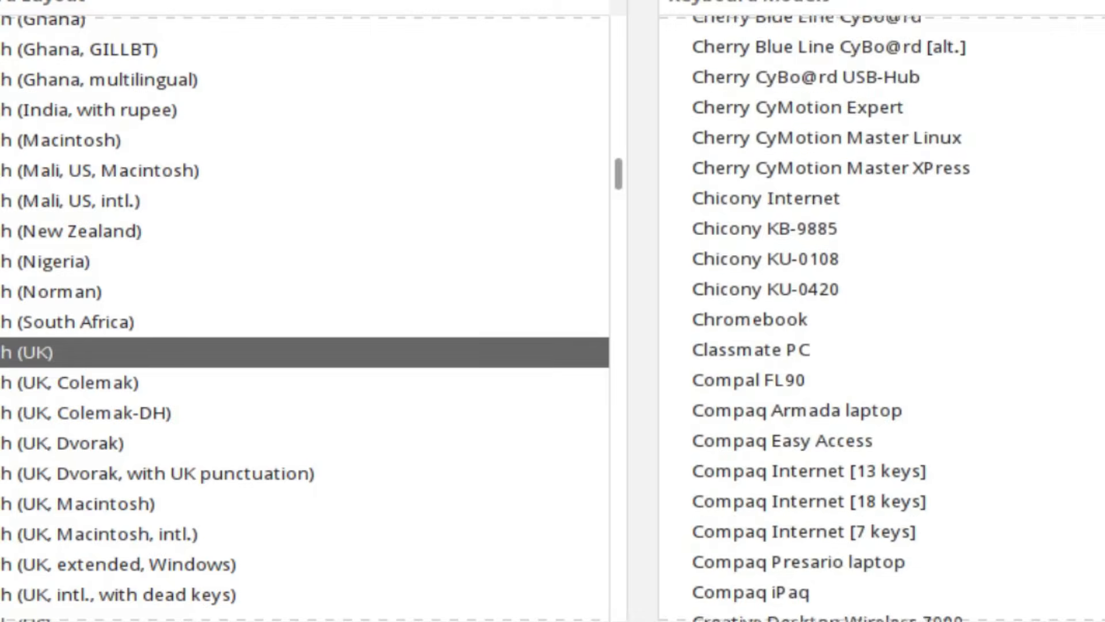
pyautogui.scroll(-15, 881, 311)
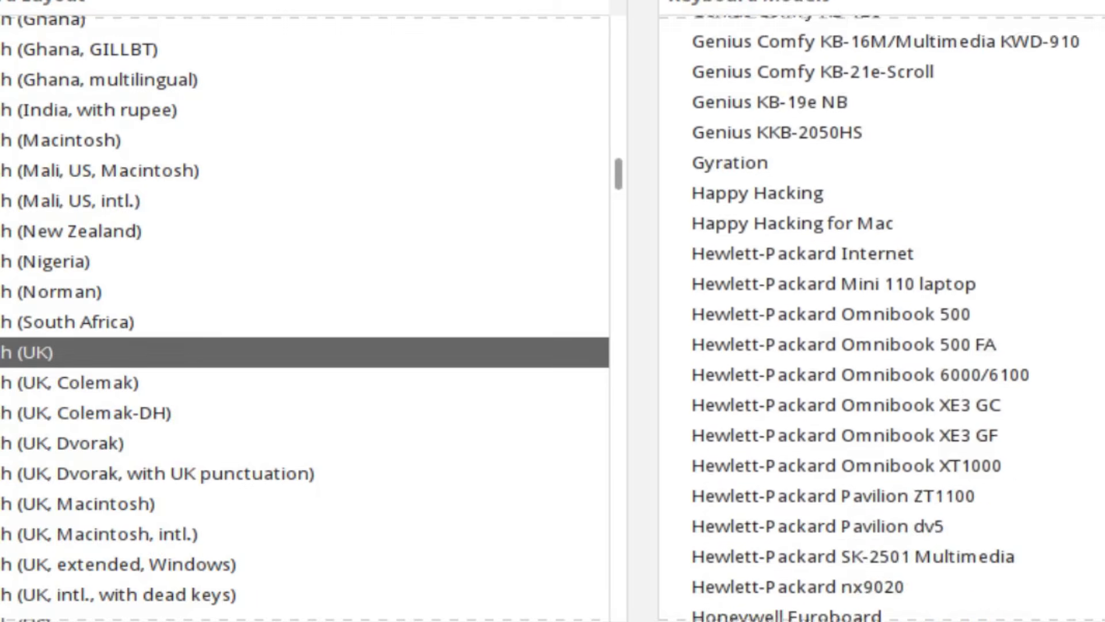
pyautogui.scroll(-13, 880, 311)
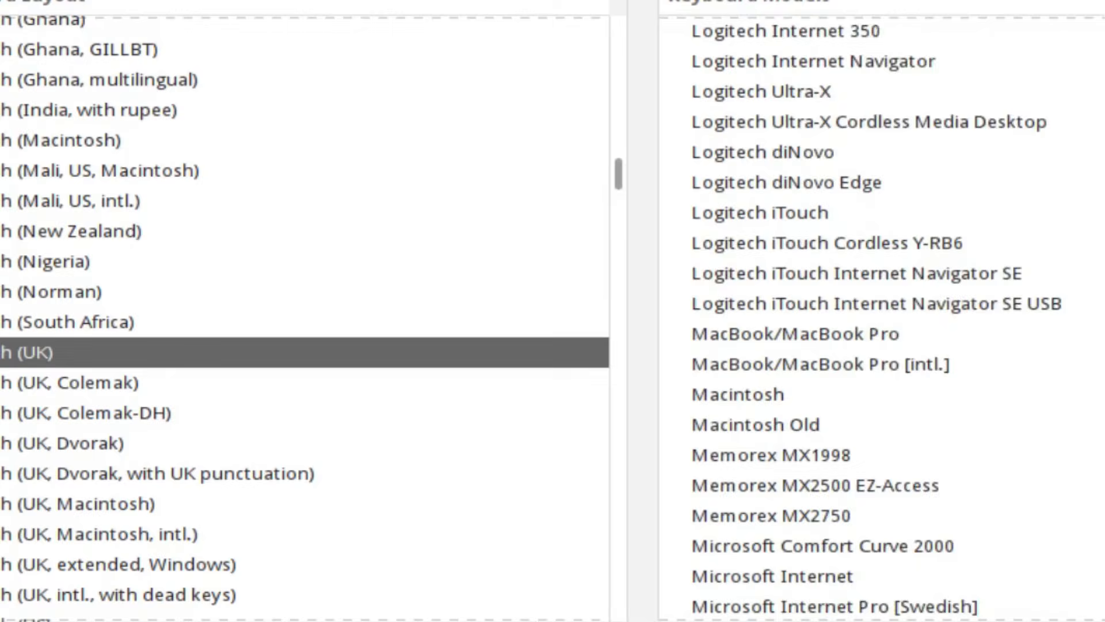
pyautogui.scroll(-13, 881, 311)
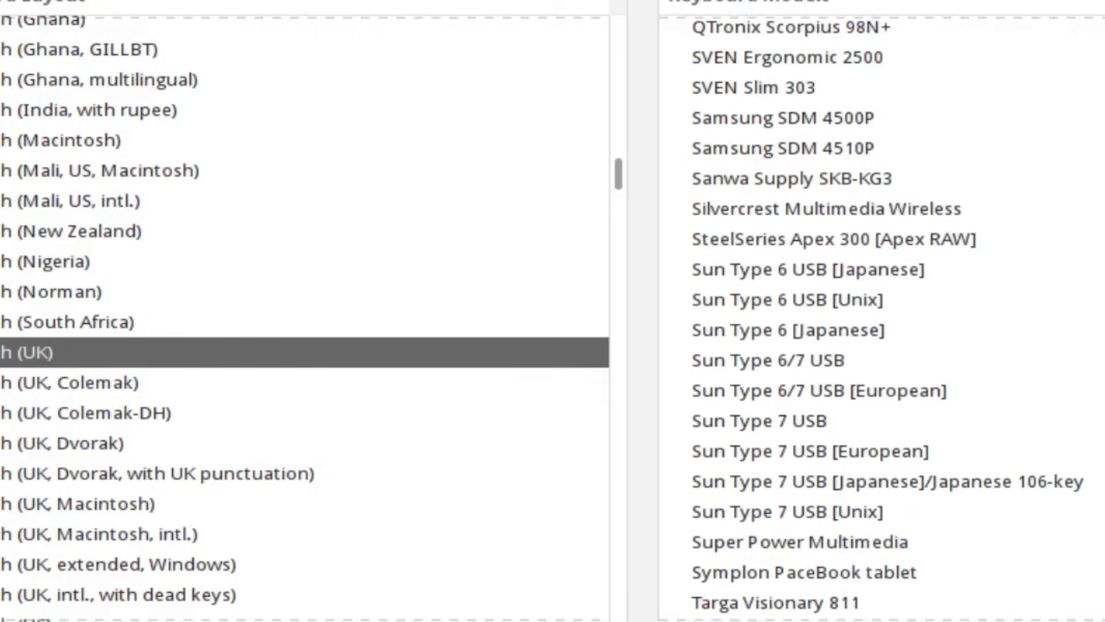
pyautogui.scroll(-5, 881, 311)
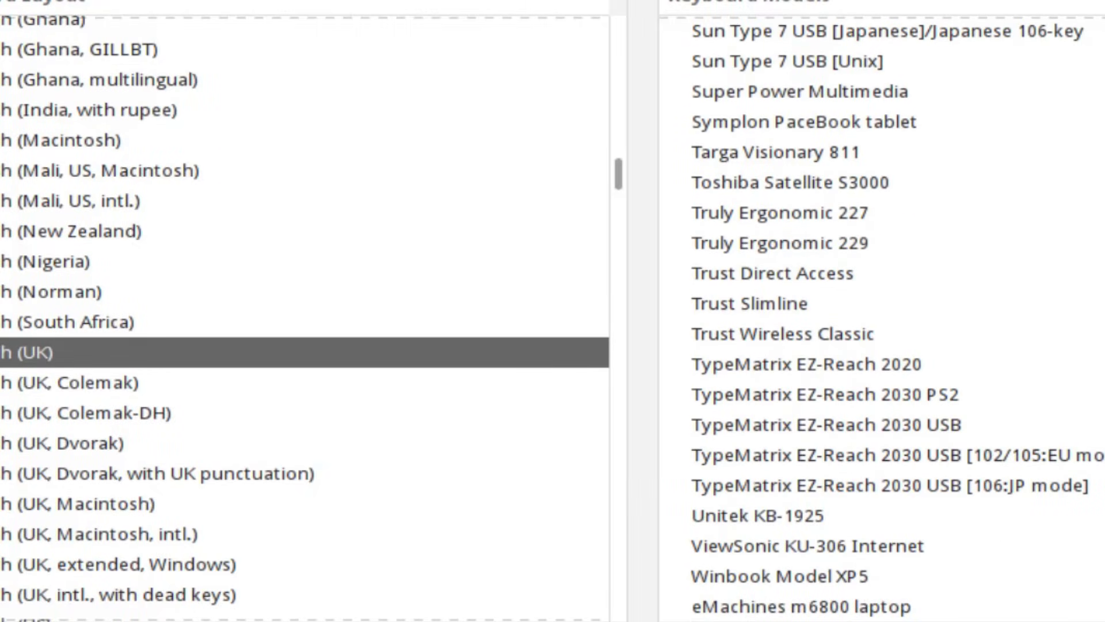
pyautogui.scroll(4, 881, 310)
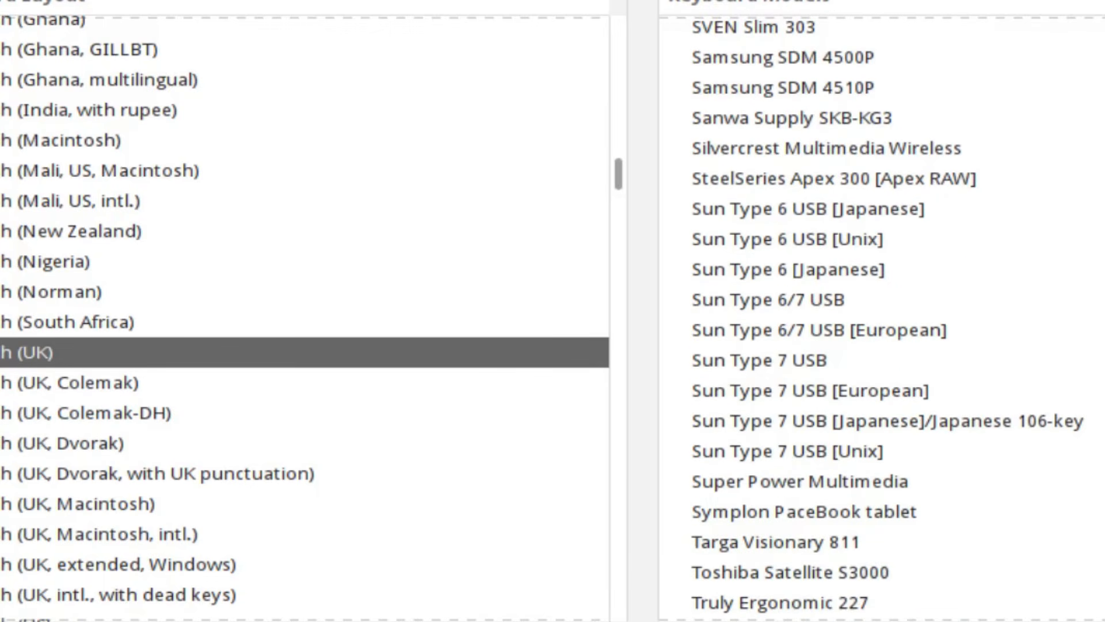
pyautogui.moveTo(1103, 541); pyautogui.dragTo(1103, 31)
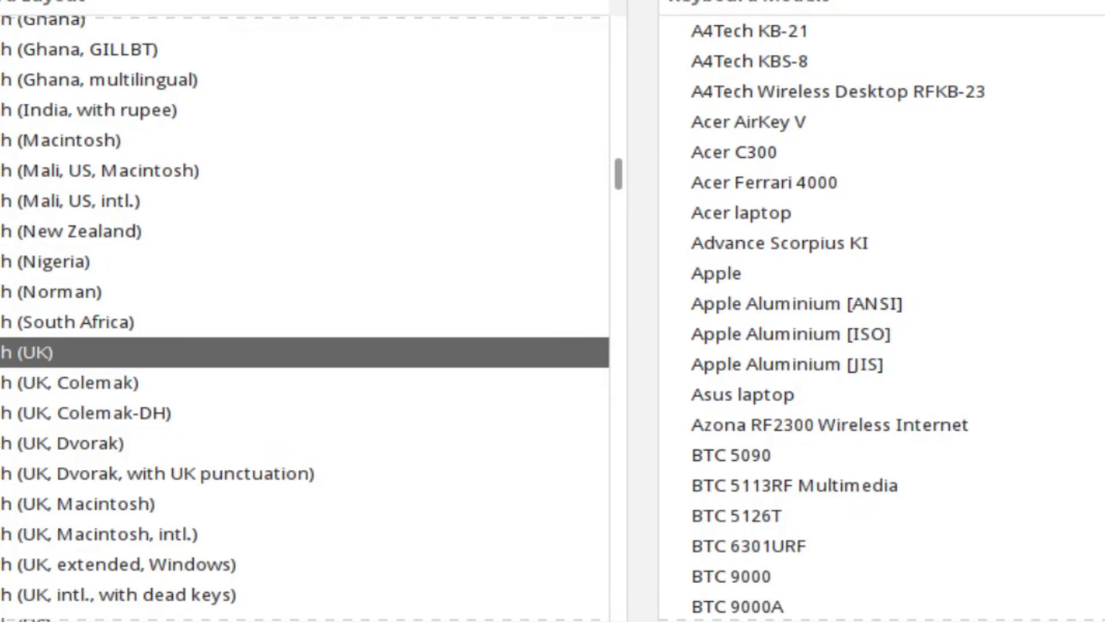
pyautogui.scroll(-10, 881, 311)
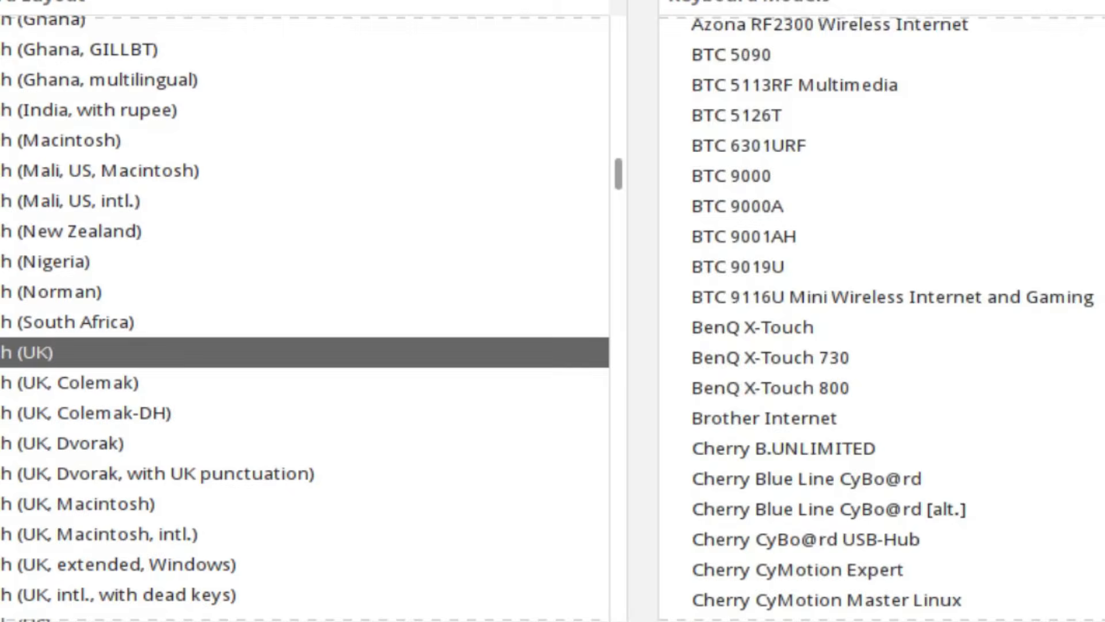
pyautogui.scroll(-20, 881, 311)
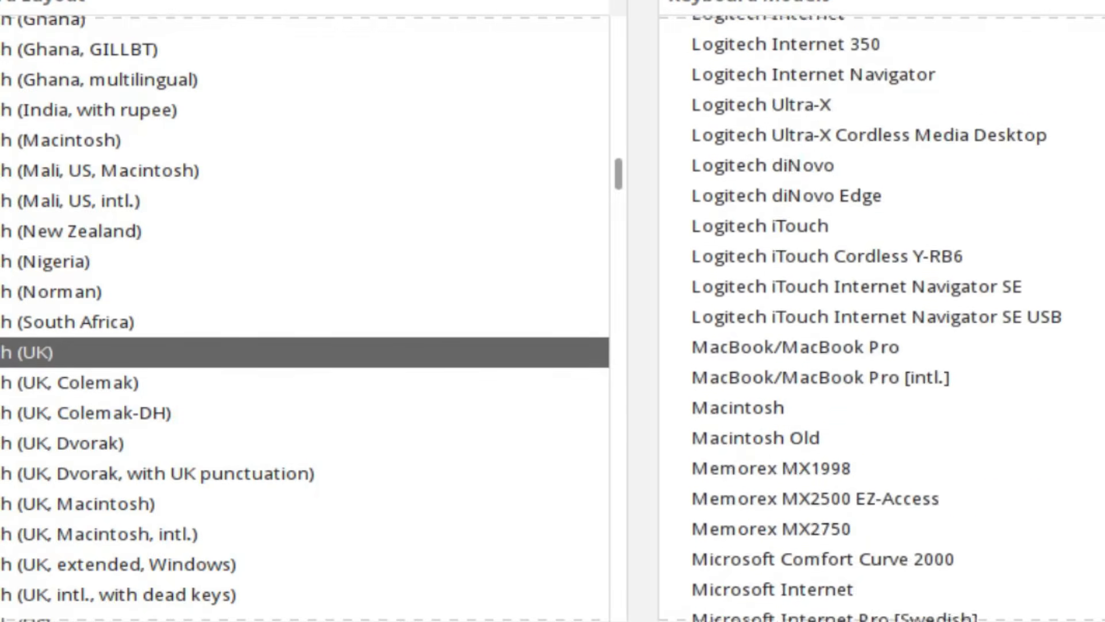
pyautogui.scroll(-6, 881, 554)
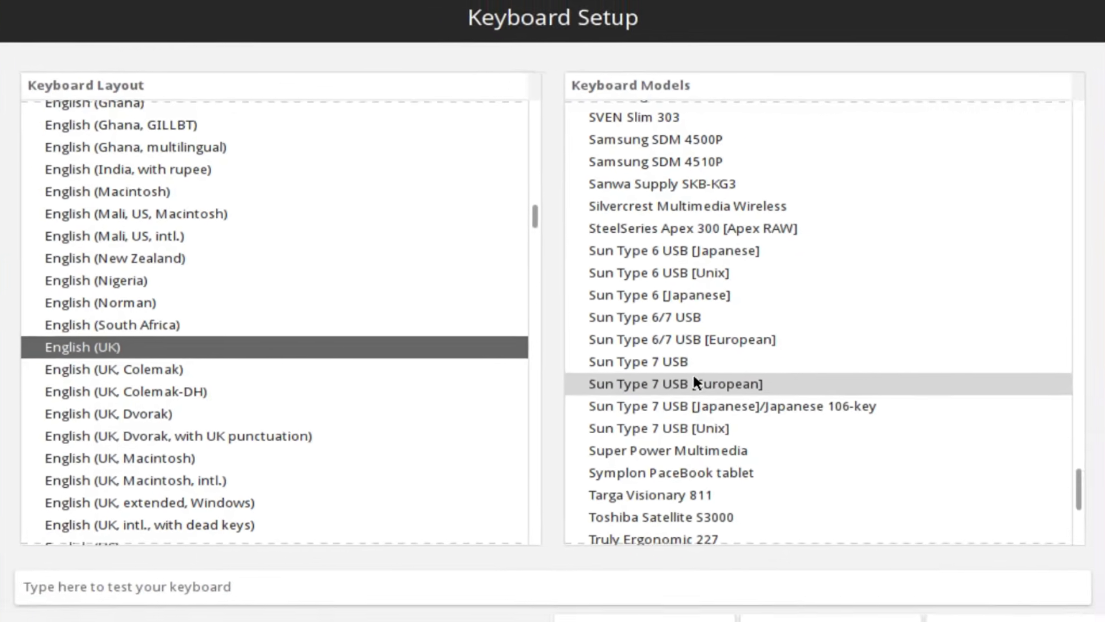
pyautogui.click(694, 380)
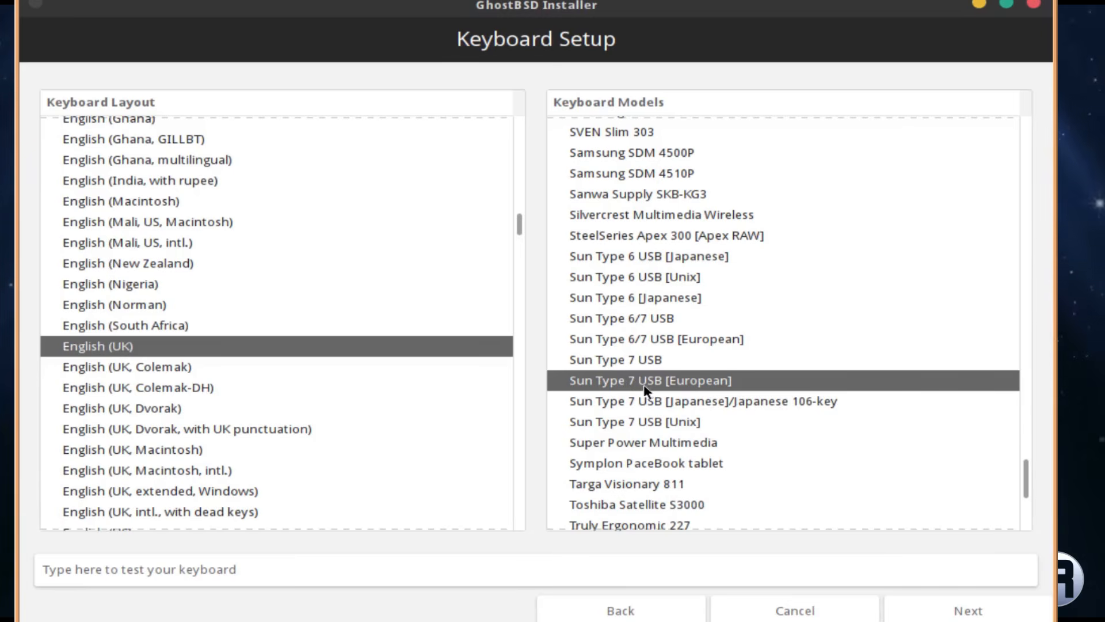
pyautogui.click(969, 611)
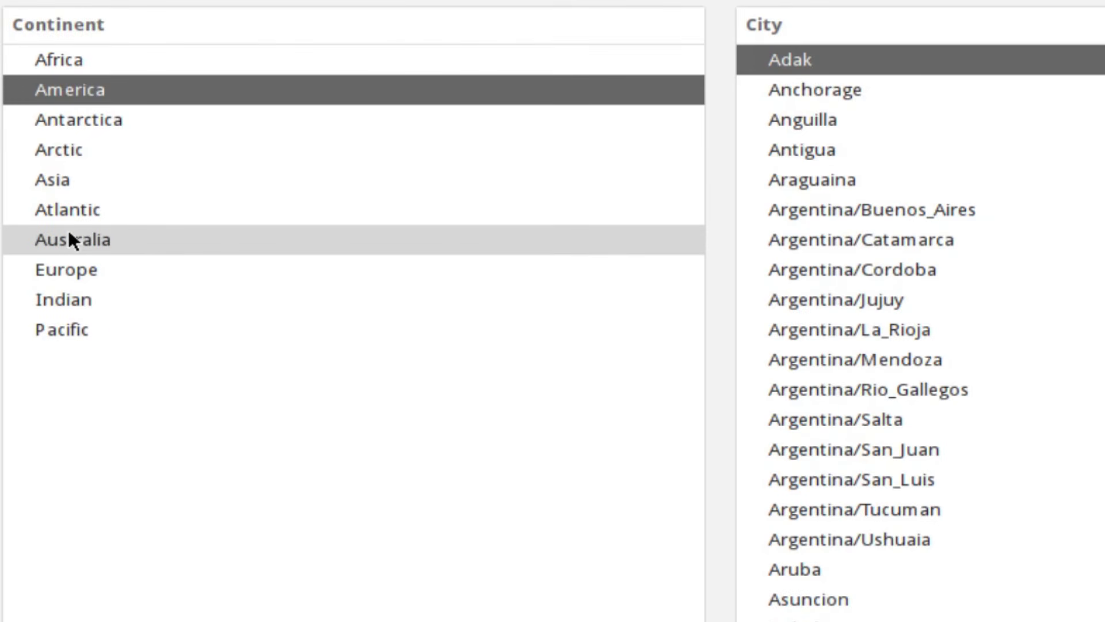
# Browse the time zone continents and settle on Europe
pyautogui.click(59, 273)
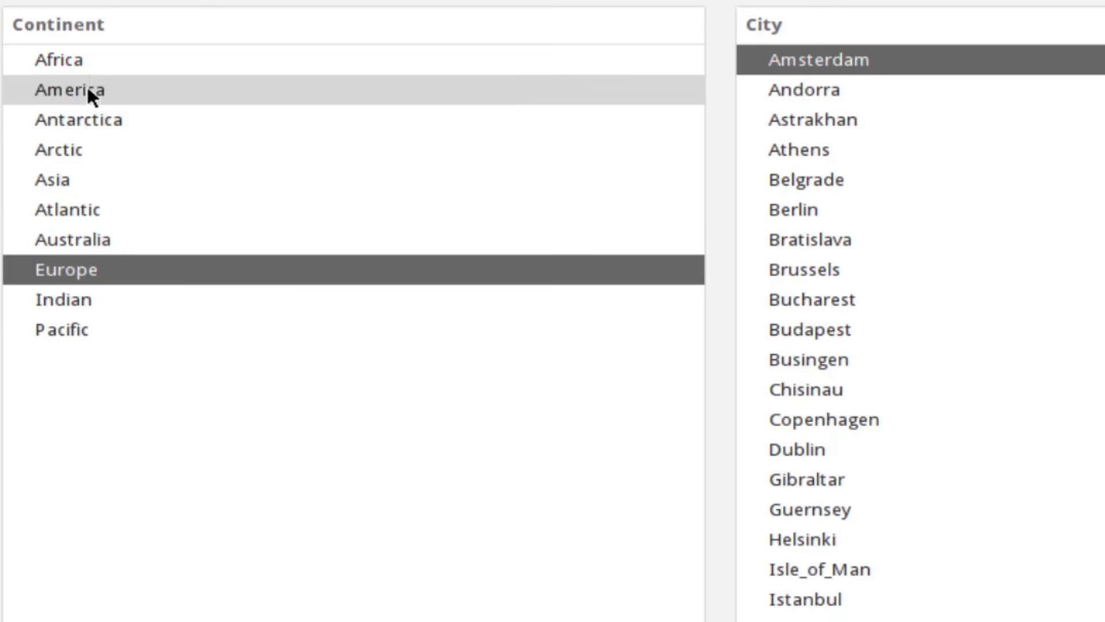
pyautogui.click(95, 58)
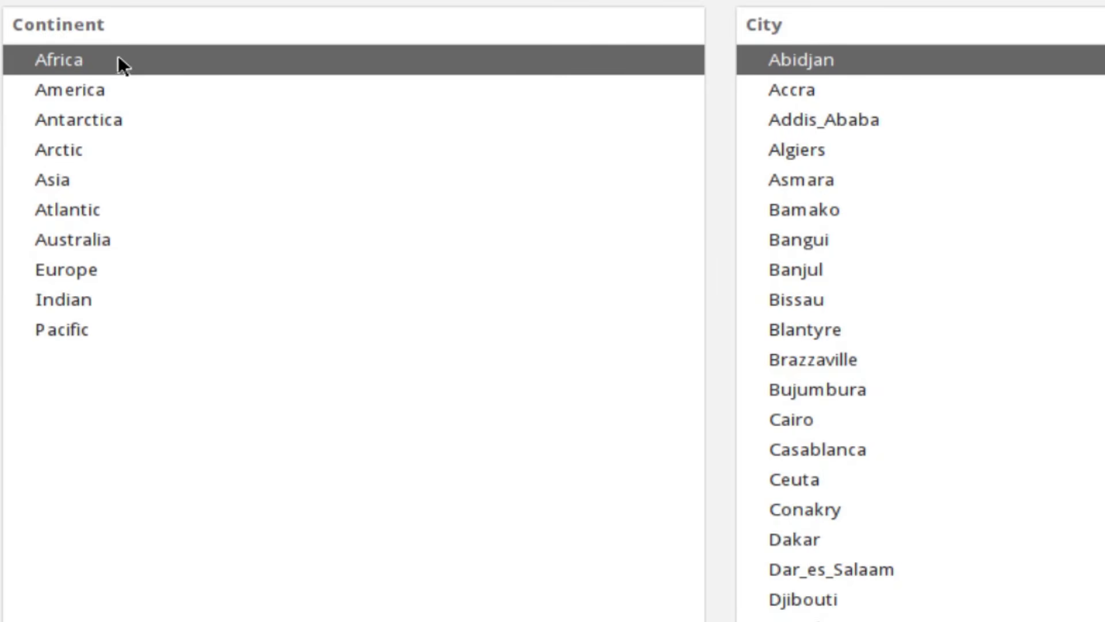
pyautogui.click(79, 92)
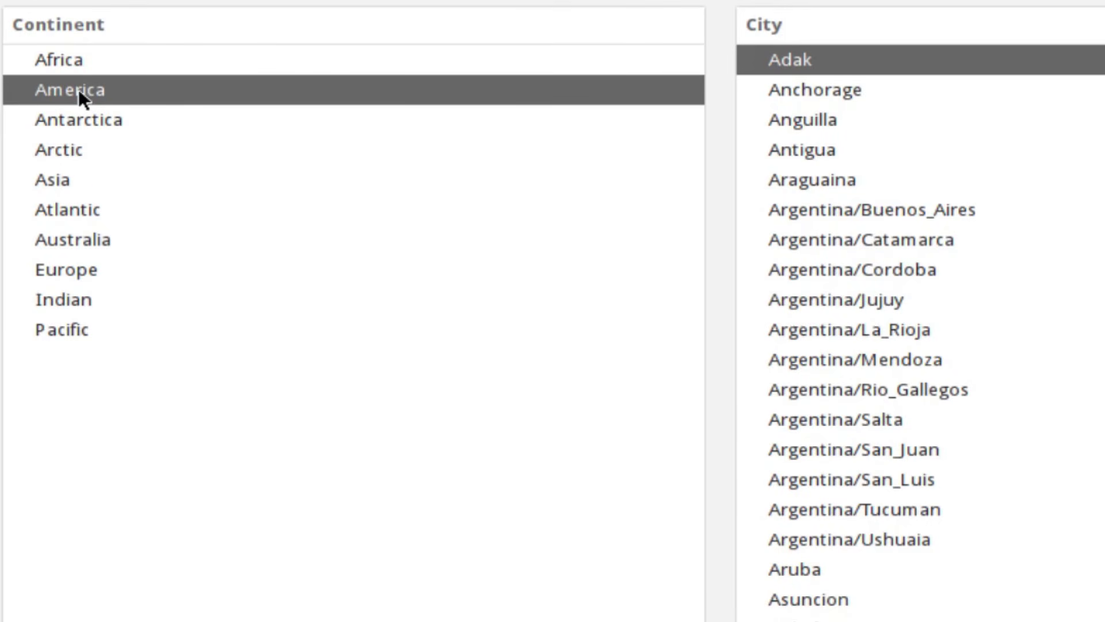
pyautogui.click(61, 121)
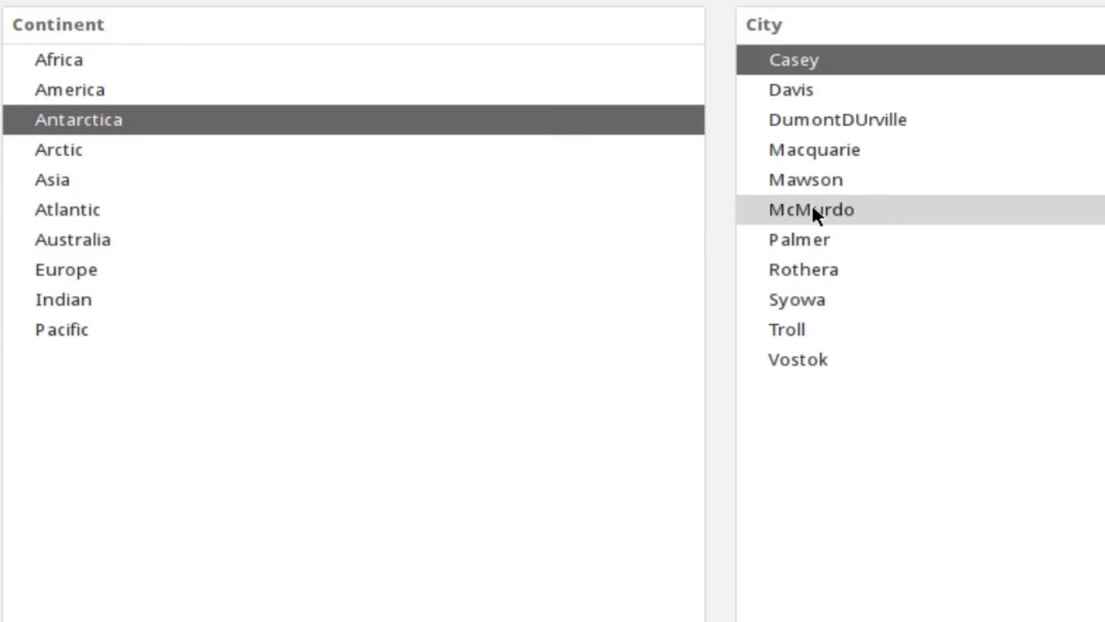
pyautogui.click(56, 154)
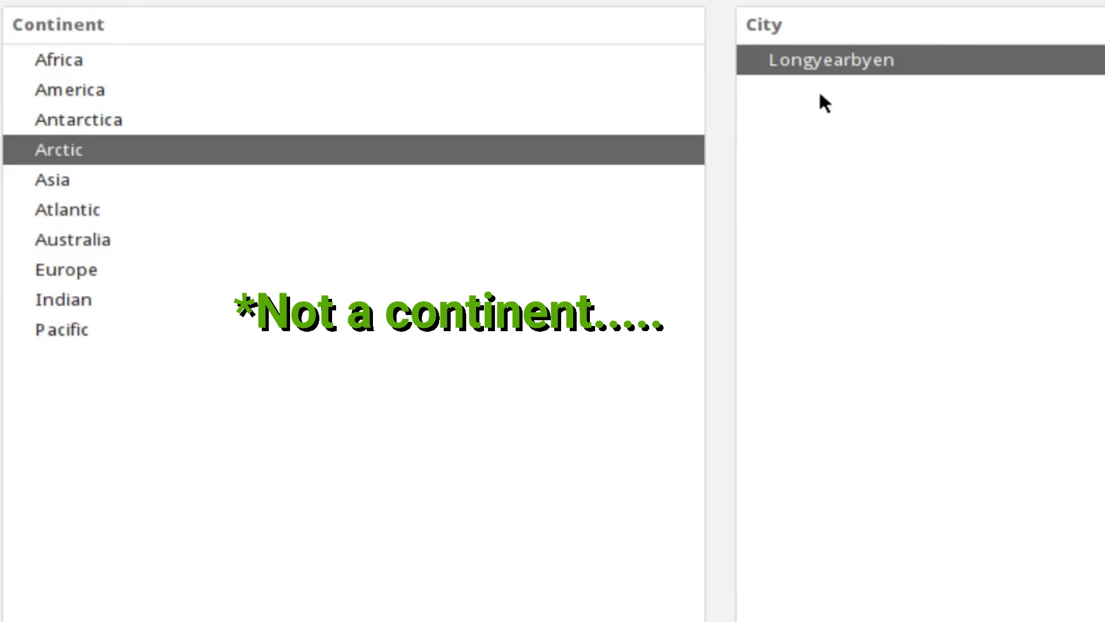
pyautogui.click(76, 179)
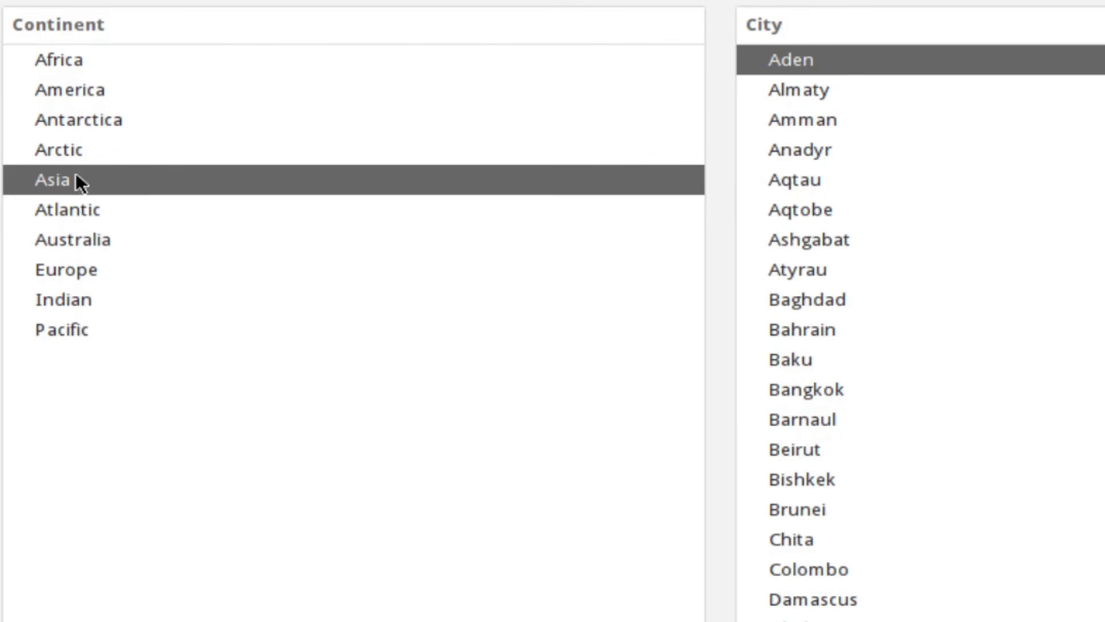
pyautogui.click(74, 207)
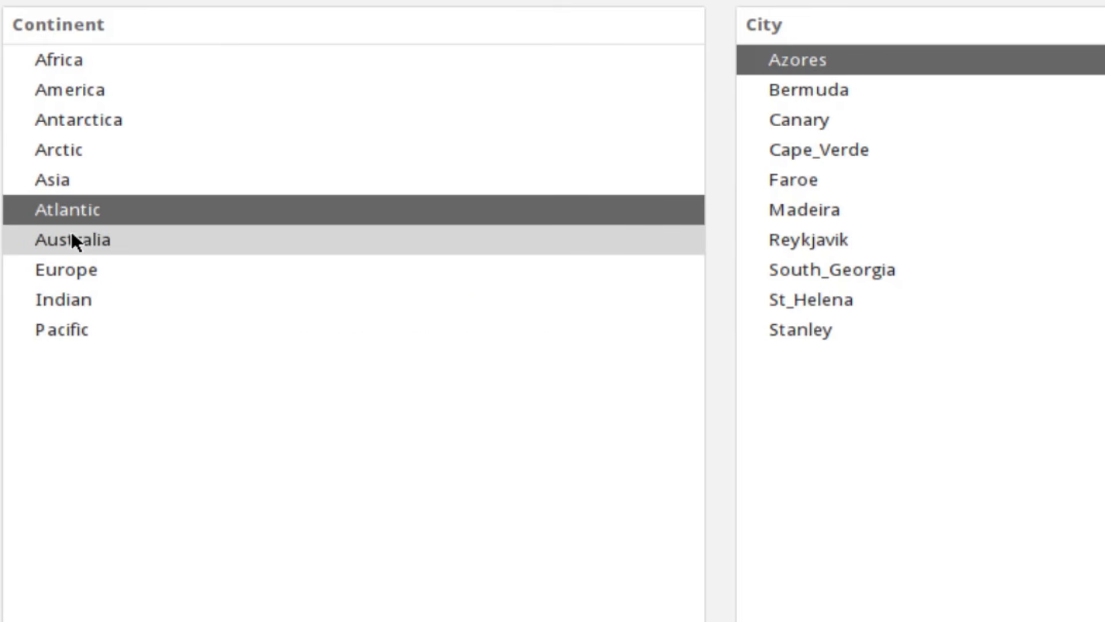
pyautogui.click(74, 240)
pyautogui.click(81, 268)
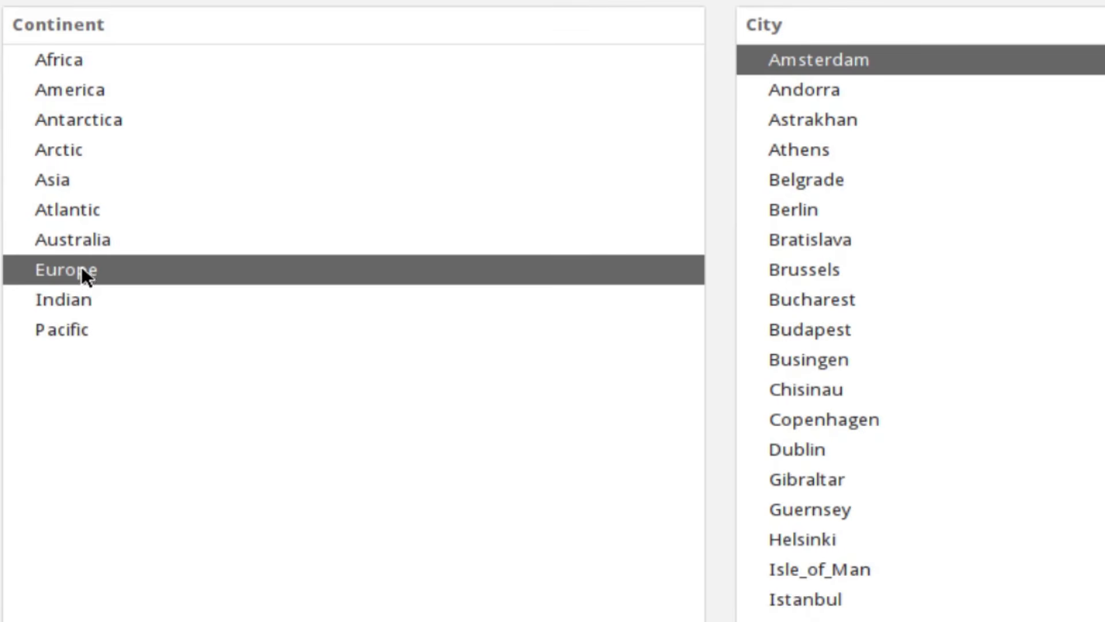
pyautogui.click(79, 304)
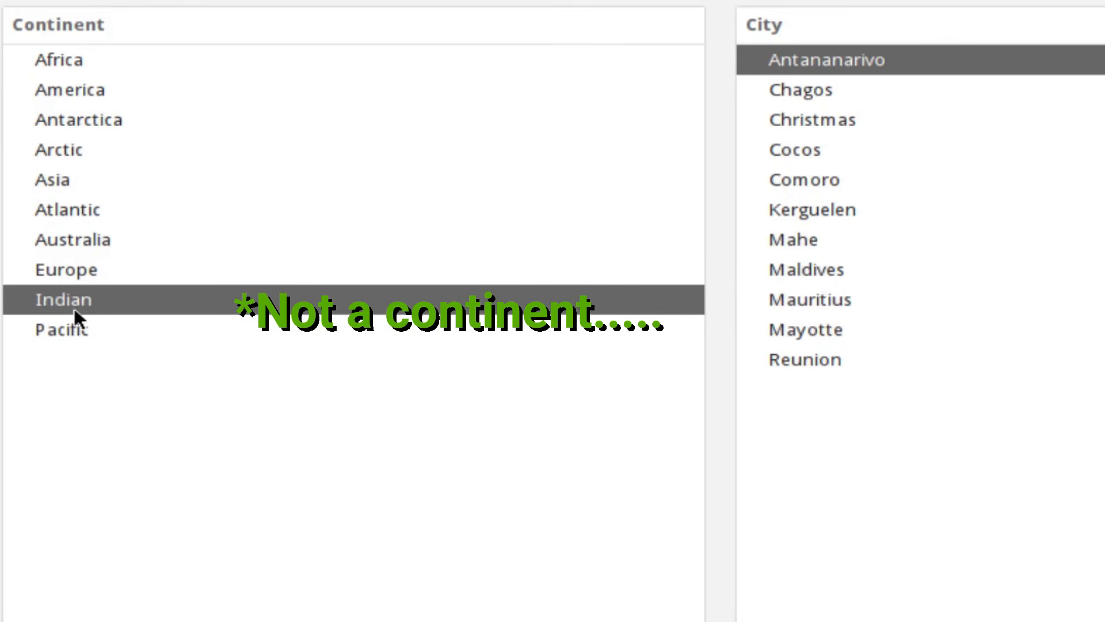
pyautogui.click(80, 324)
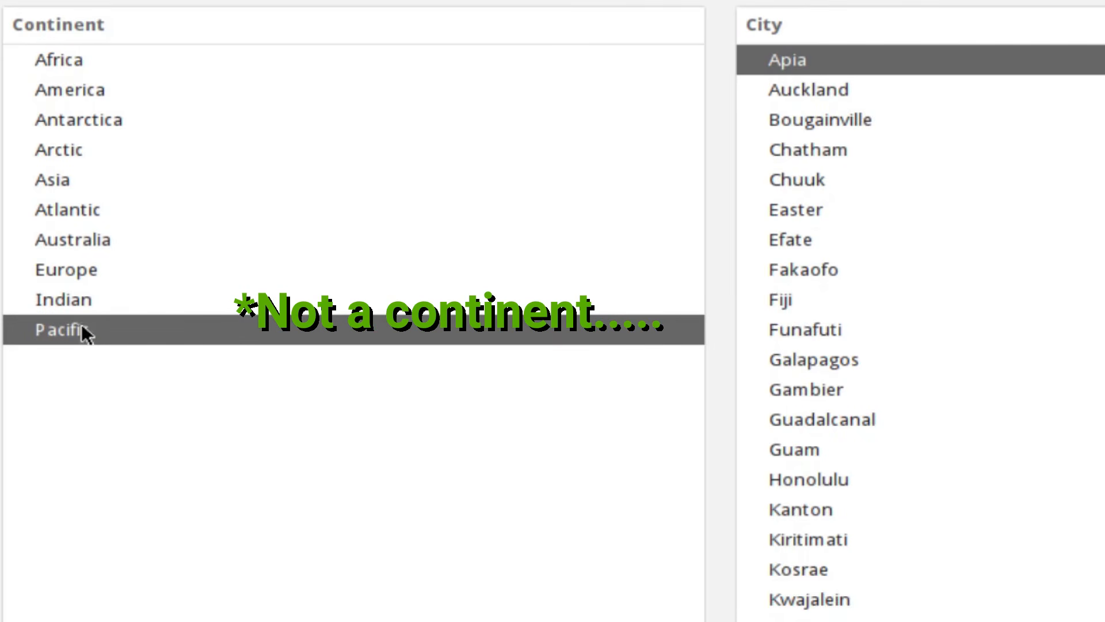
pyautogui.click(77, 262)
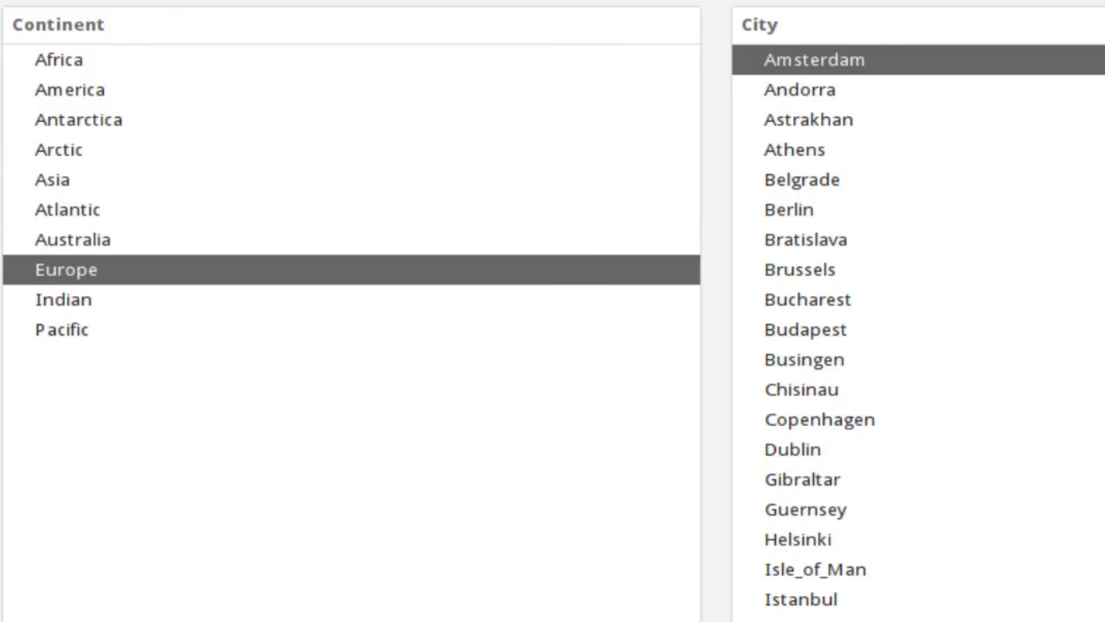
# Pick London as the time zone city and continue to installation type
pyautogui.scroll(-1, 921, 334)
pyautogui.scroll(1, 921, 334)
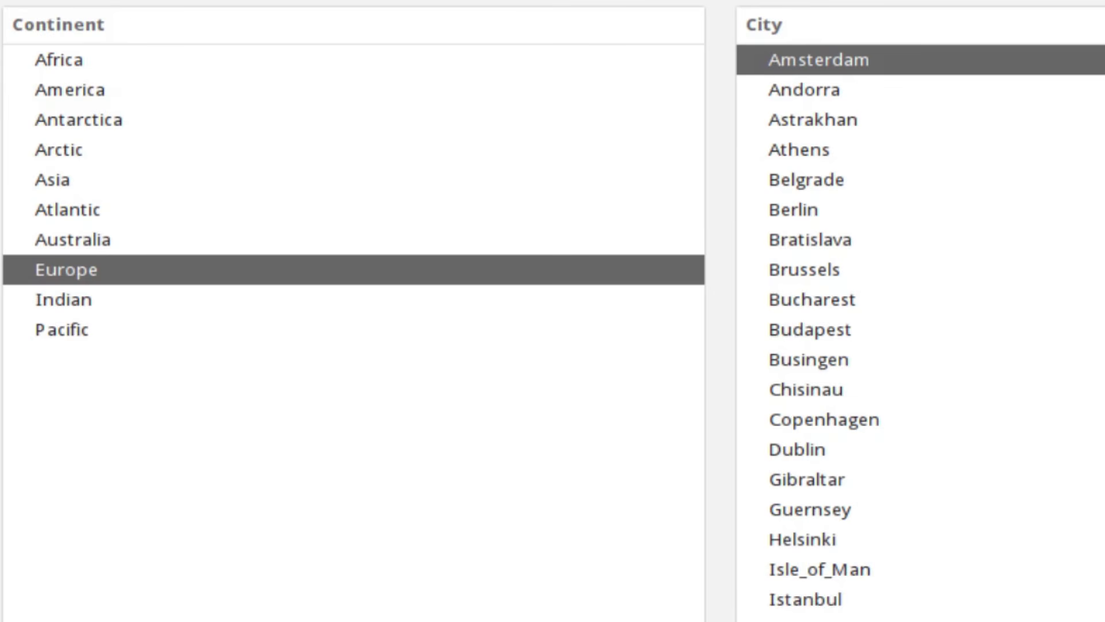
pyautogui.scroll(-5, 922, 328)
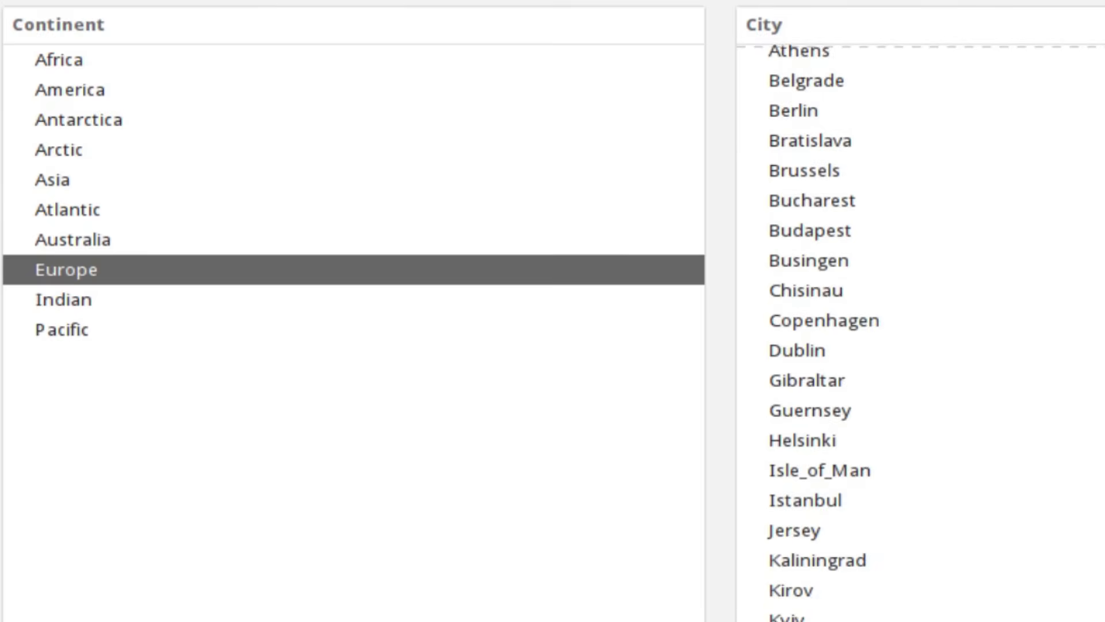
pyautogui.scroll(-7, 922, 328)
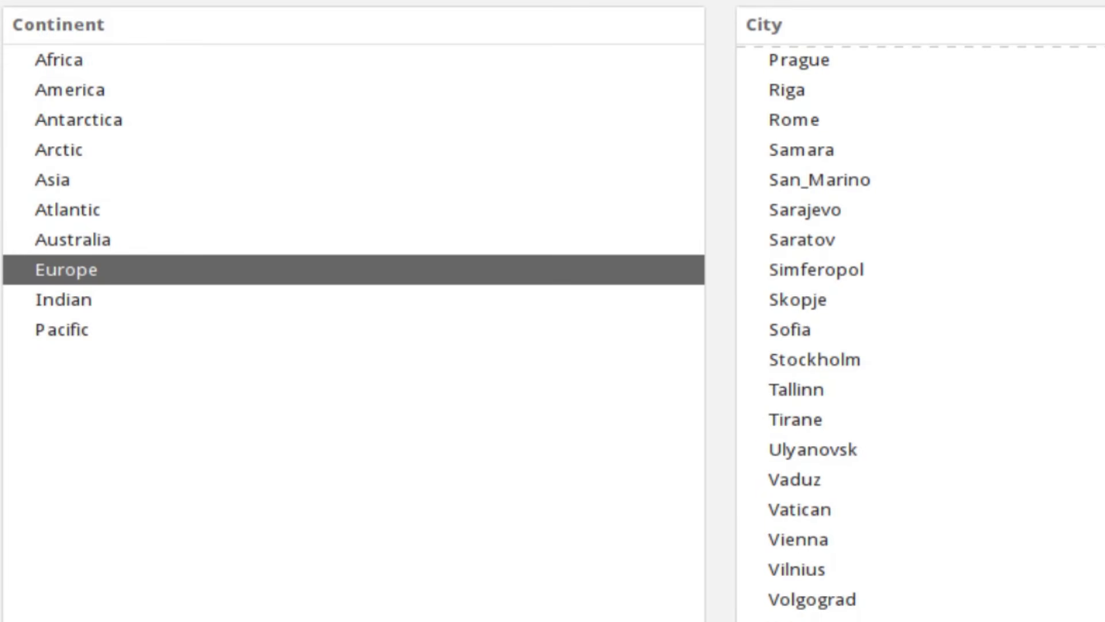
pyautogui.scroll(6, 921, 328)
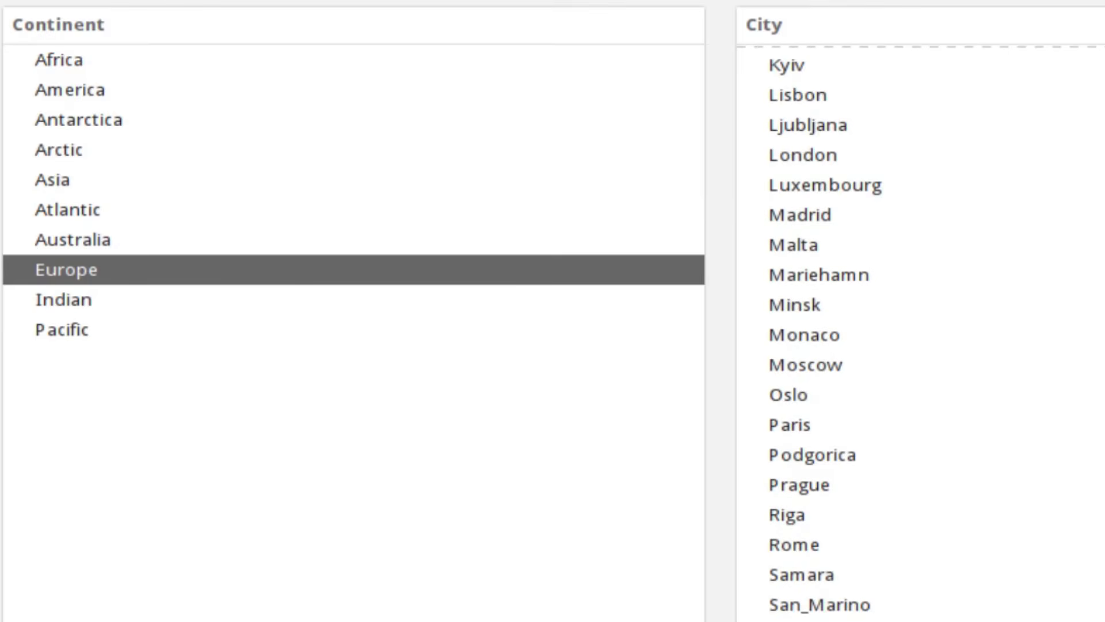
pyautogui.scroll(1, 1025, 285)
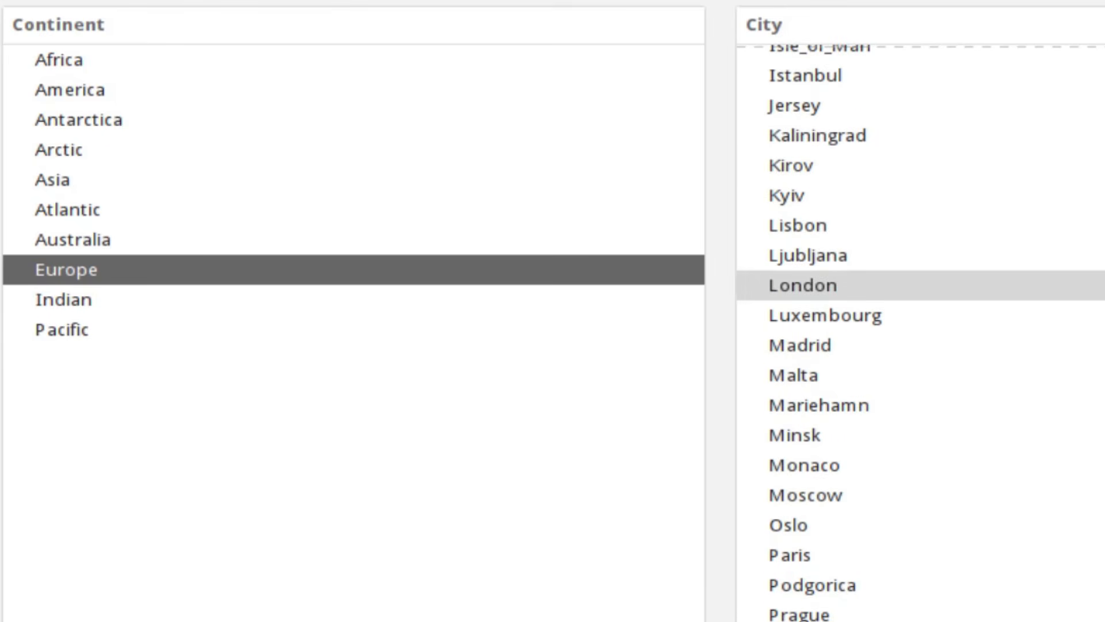
pyautogui.click(1028, 288)
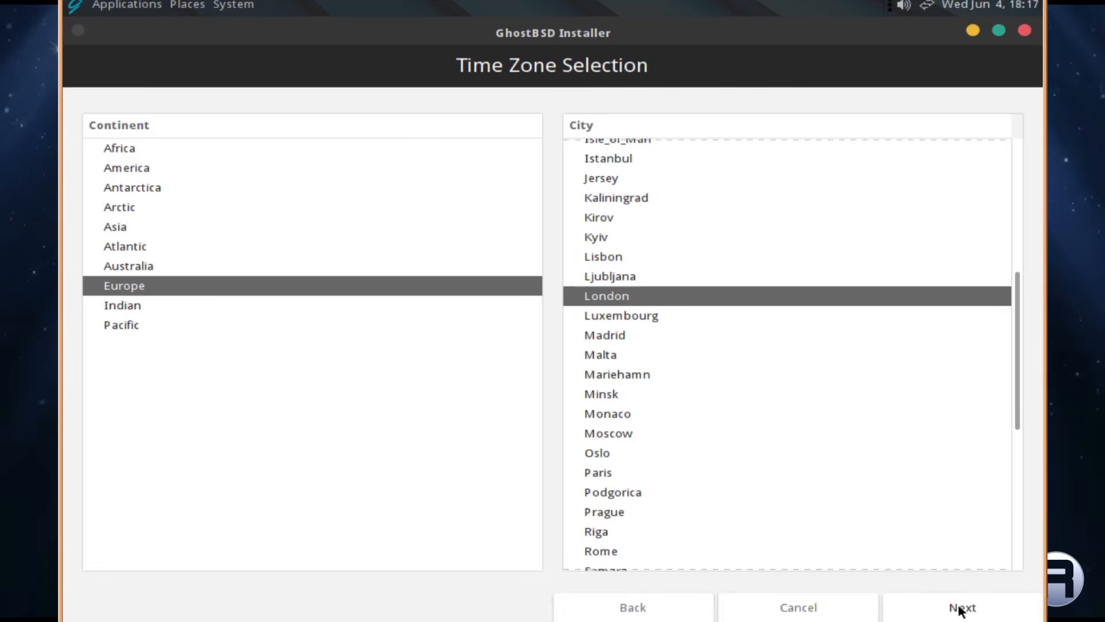
pyautogui.click(961, 609)
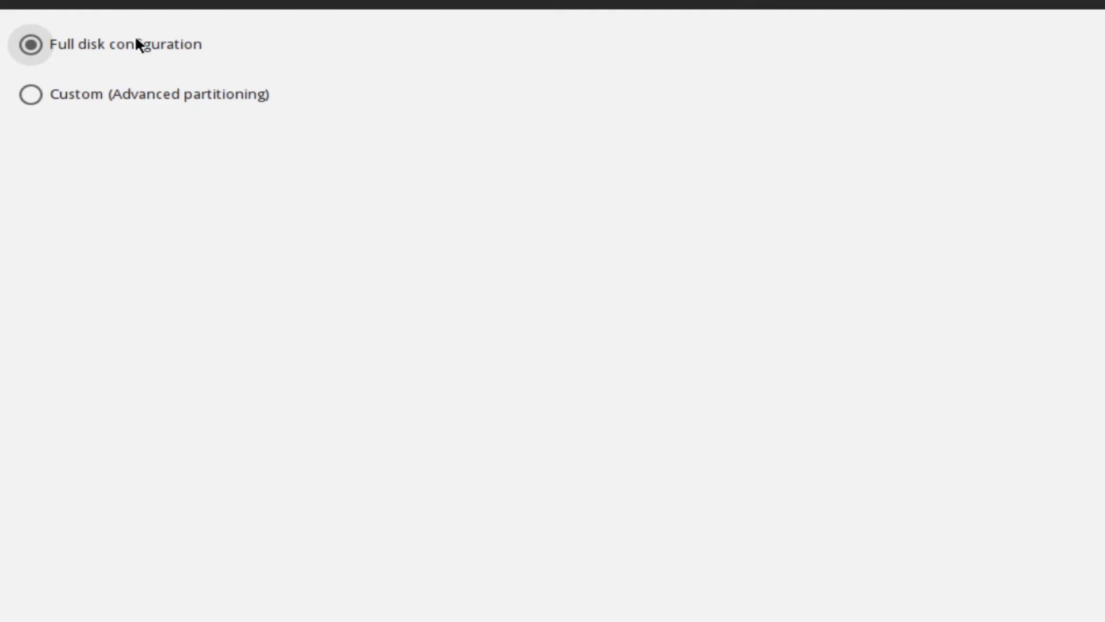
# Select Custom (Advanced partitioning) to reach the partition editor for disk ada0
pyautogui.click(64, 103)
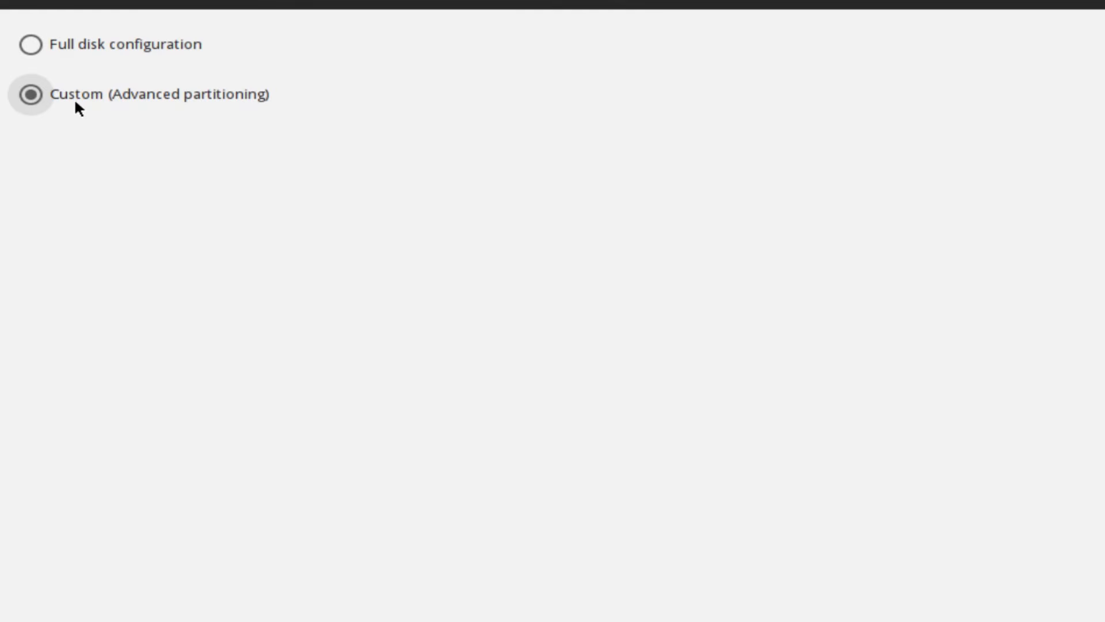
pyautogui.click(29, 42)
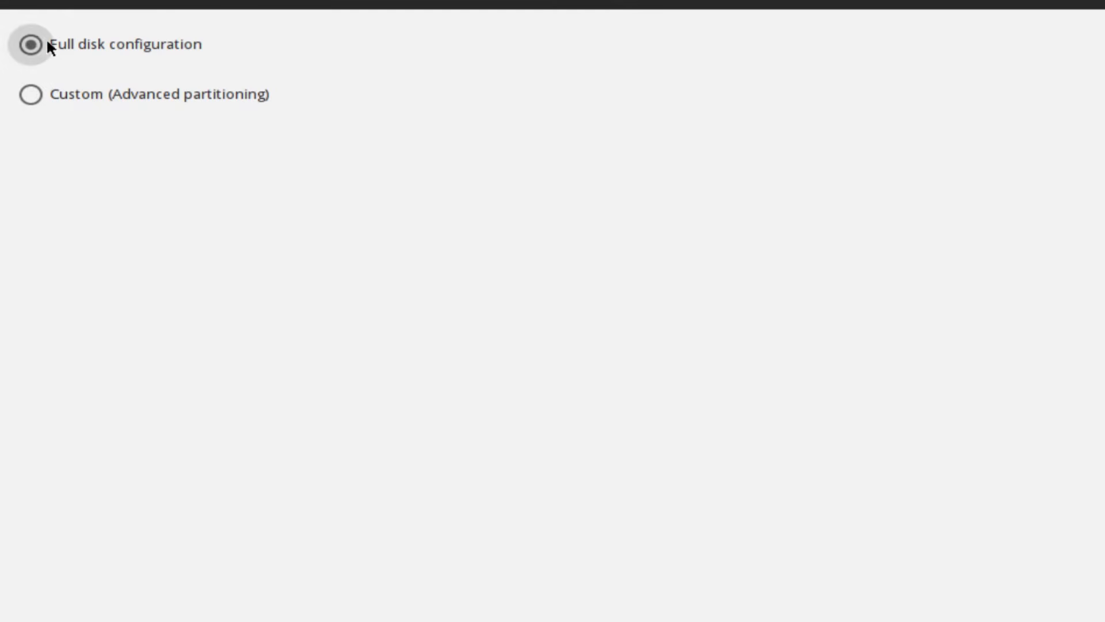
pyautogui.click(33, 92)
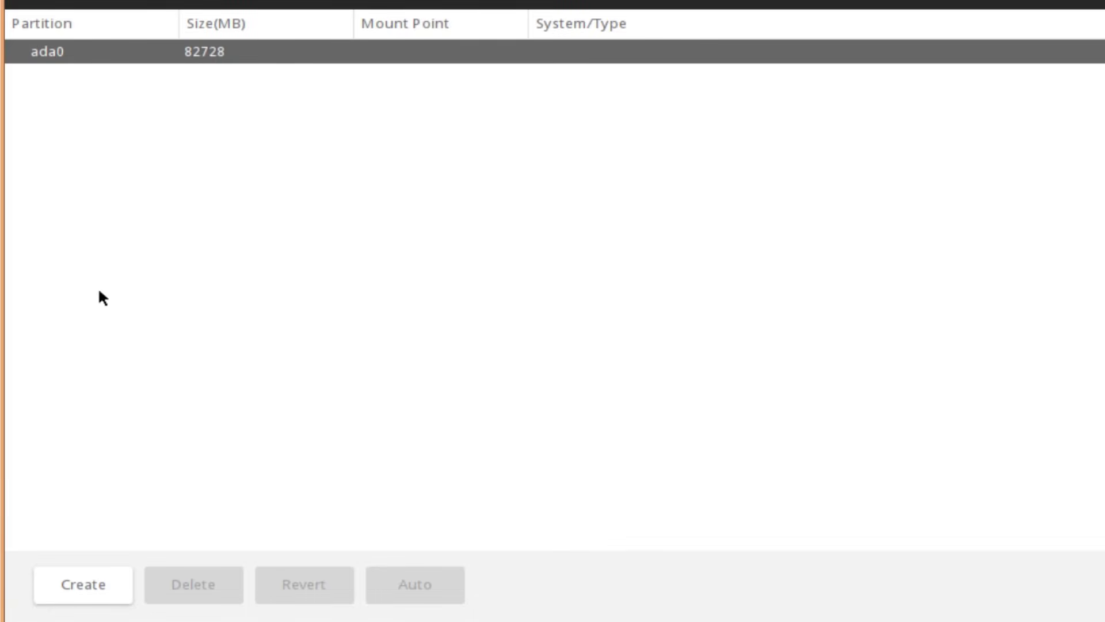
# Create a GPT partition table on disk ada0
pyautogui.click(77, 586)
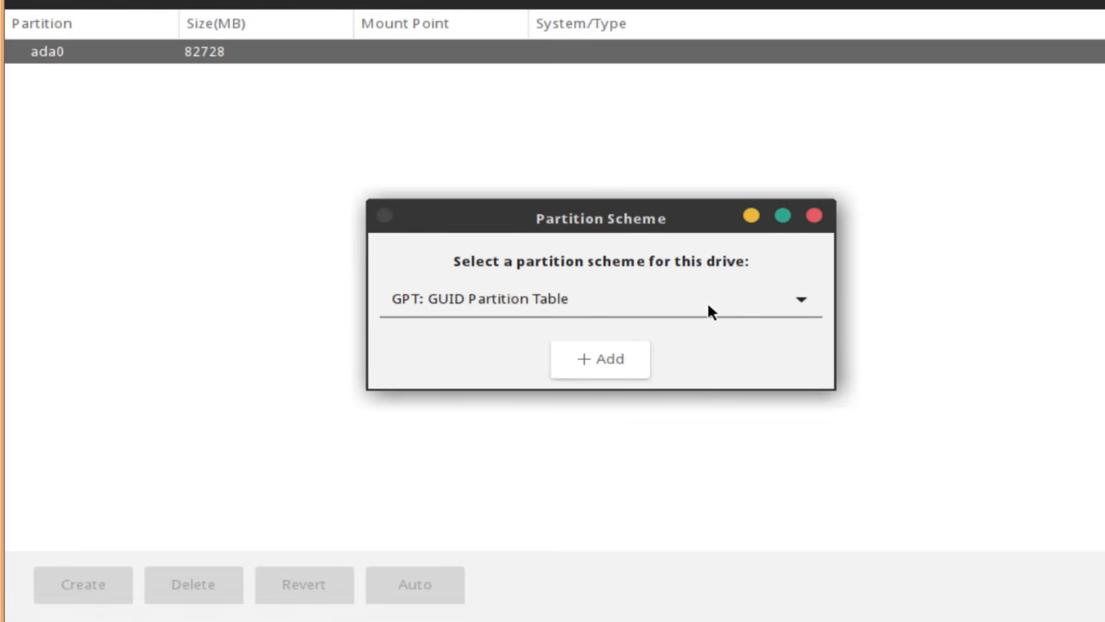
pyautogui.click(793, 294)
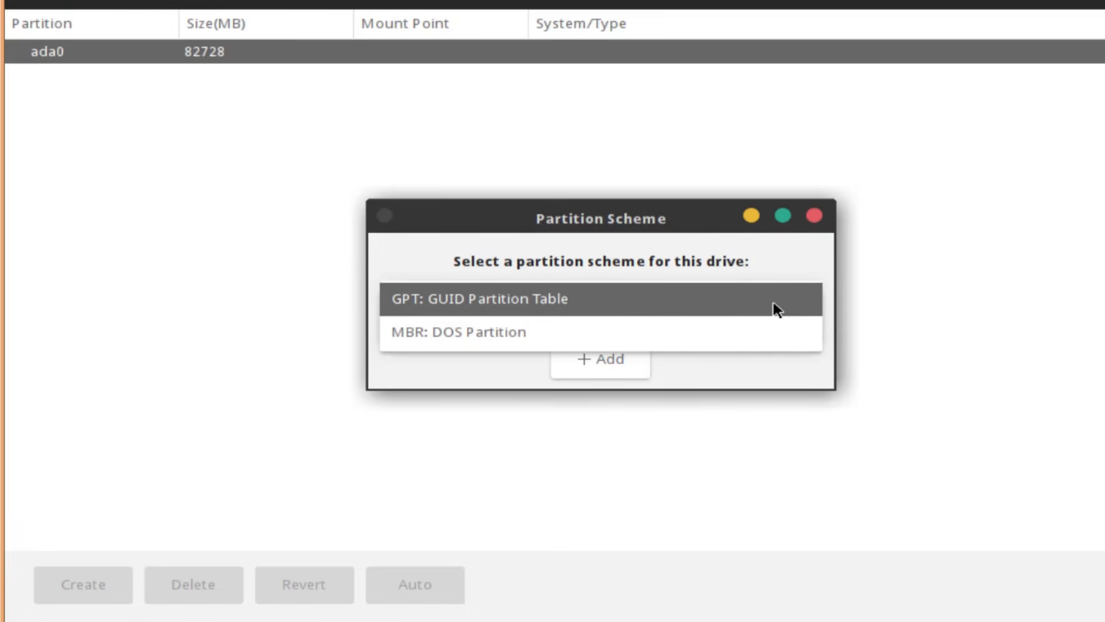
pyautogui.click(777, 310)
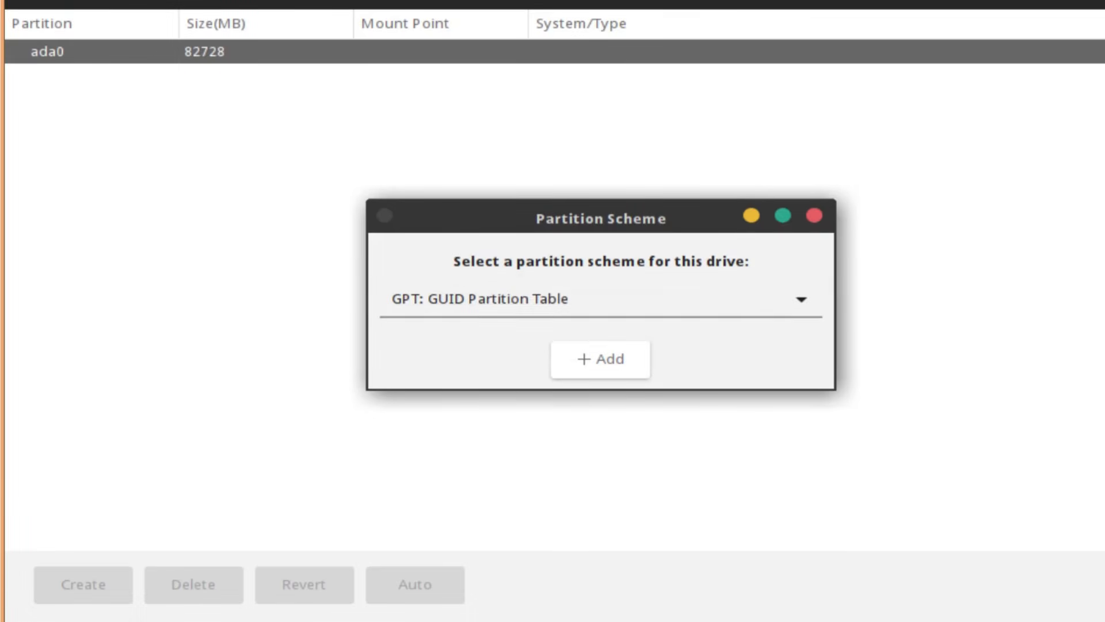
pyautogui.click(591, 358)
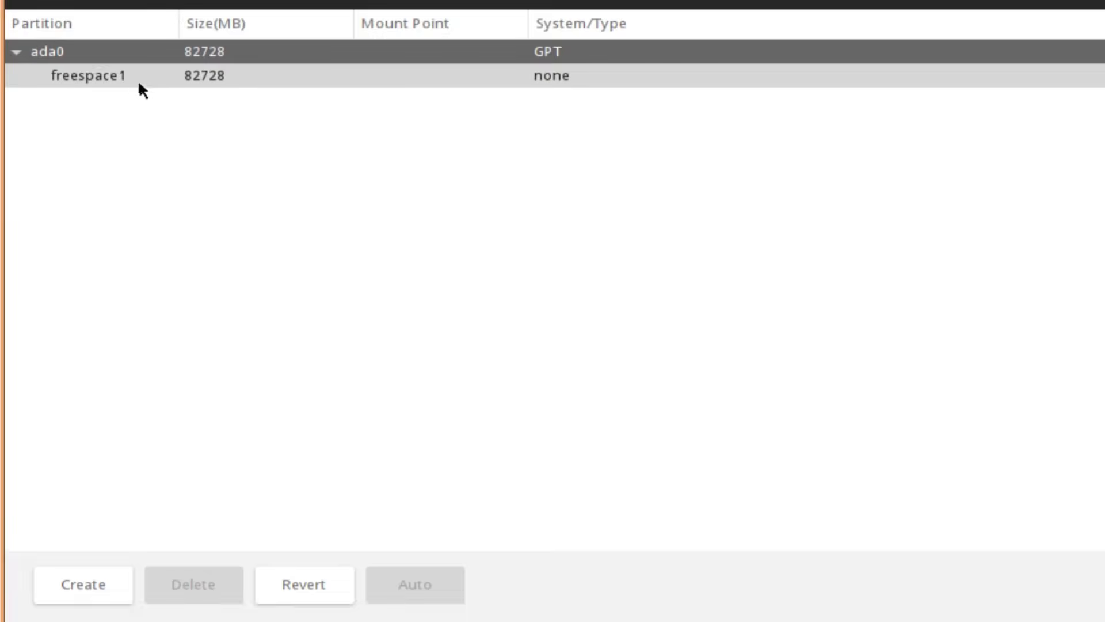
# Auto-create BOOT, ZFS and swap partitions, then revert them and reselect ada0
pyautogui.click(114, 77)
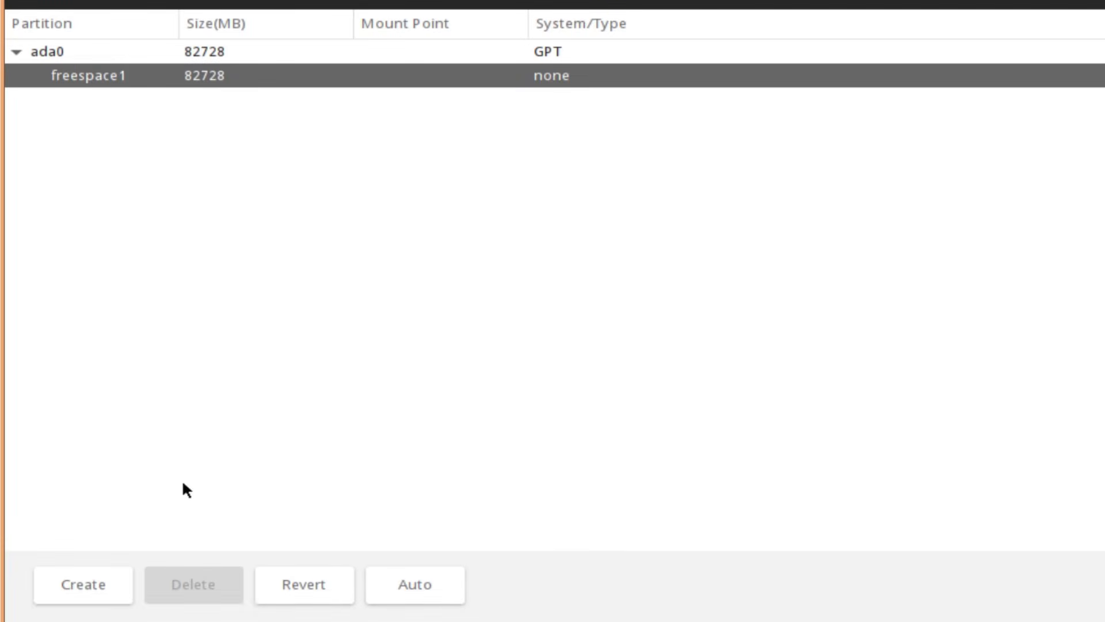
pyautogui.click(412, 581)
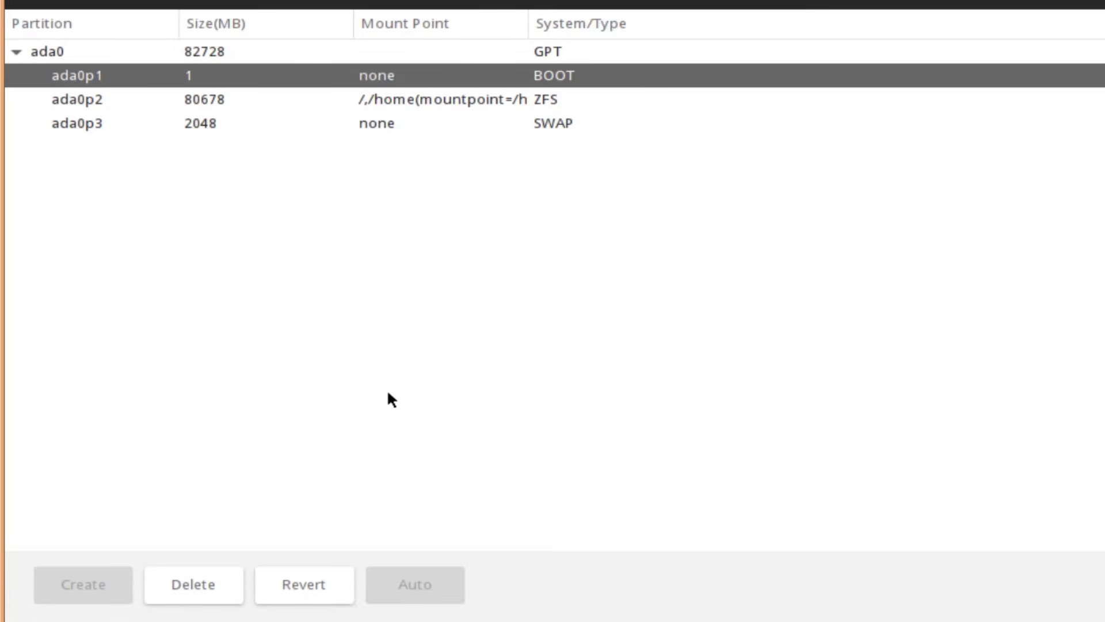
pyautogui.click(311, 579)
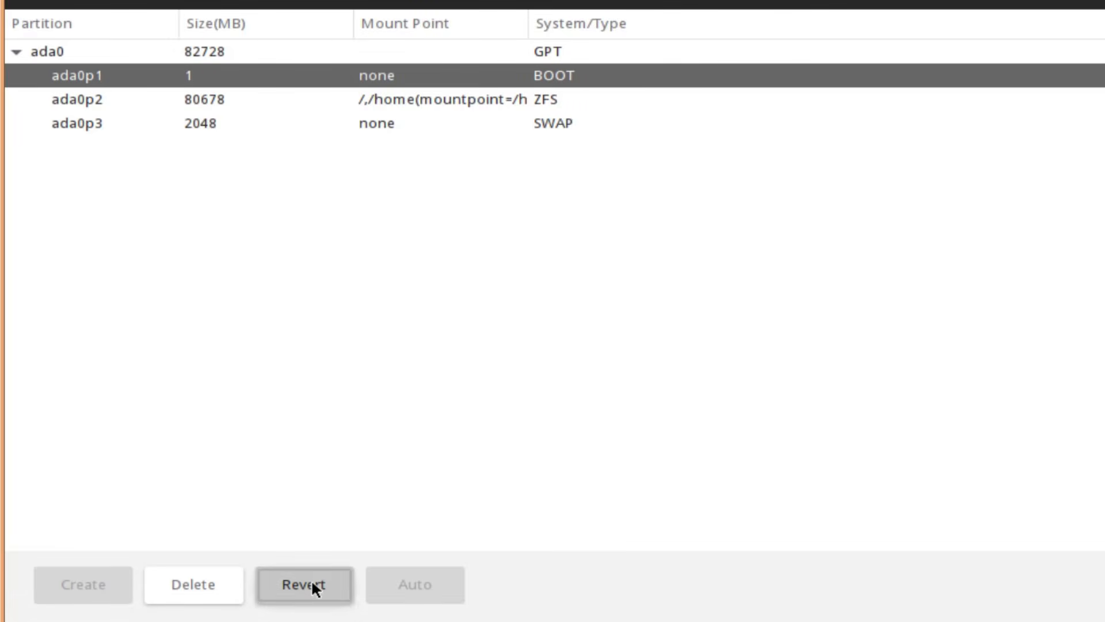
pyautogui.click(84, 52)
# Apply GPT to ada0 and start a BOOT partition in its free space
pyautogui.click(88, 602)
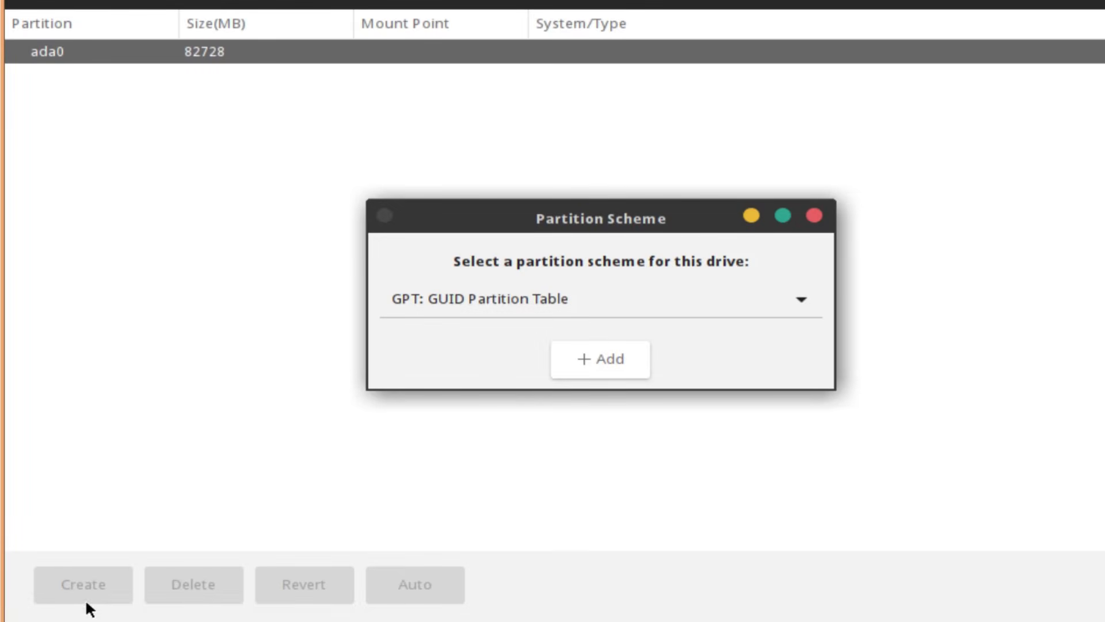
pyautogui.click(607, 365)
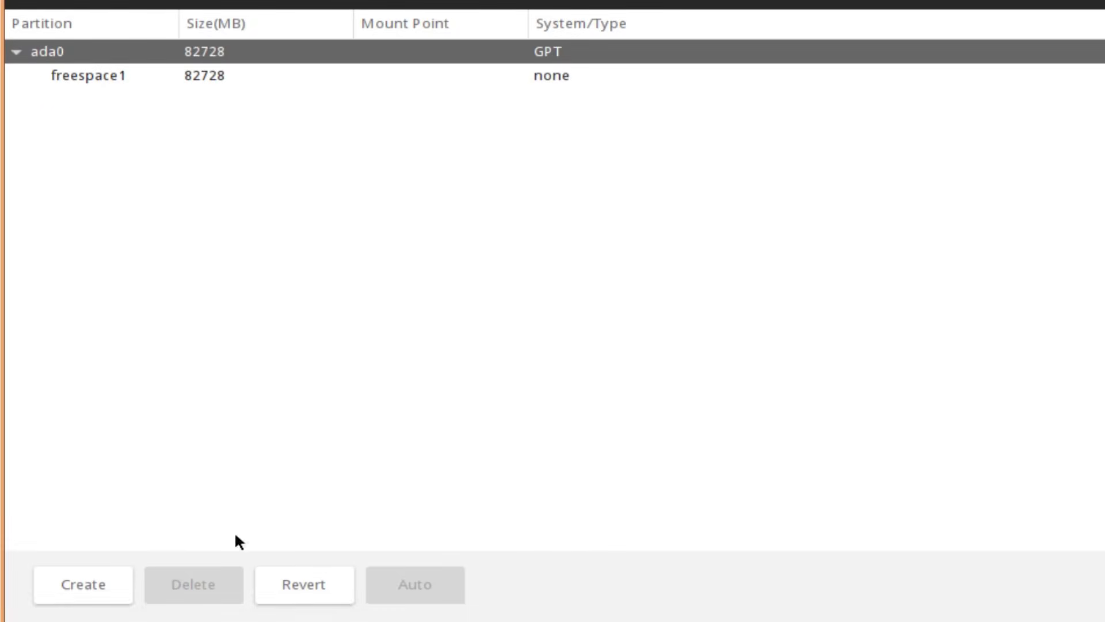
pyautogui.click(111, 76)
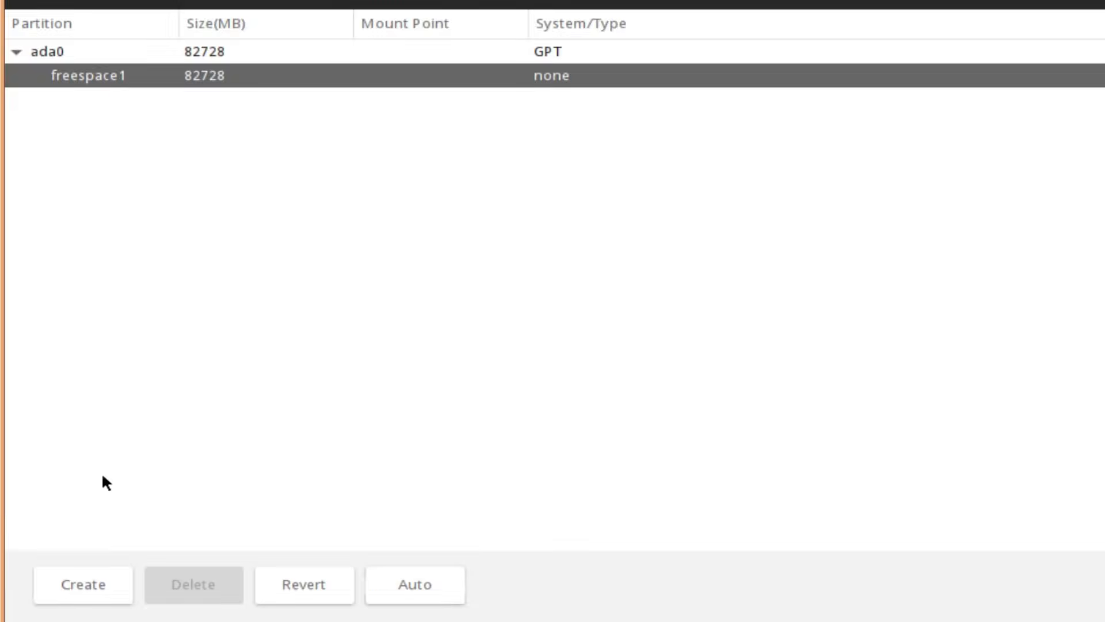
pyautogui.click(81, 579)
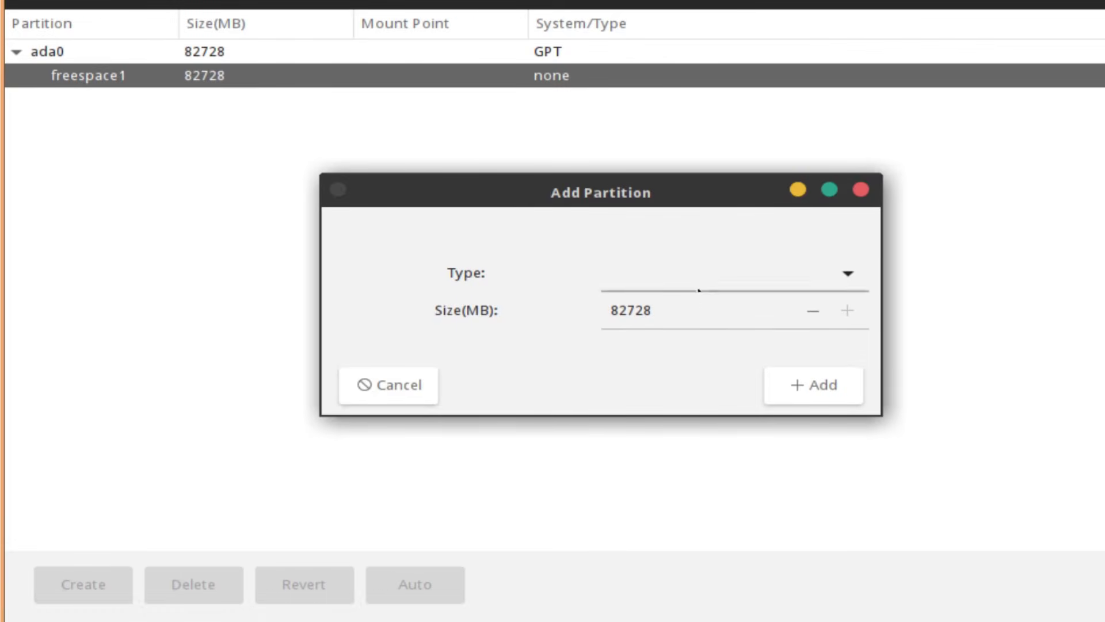
pyautogui.click(710, 270)
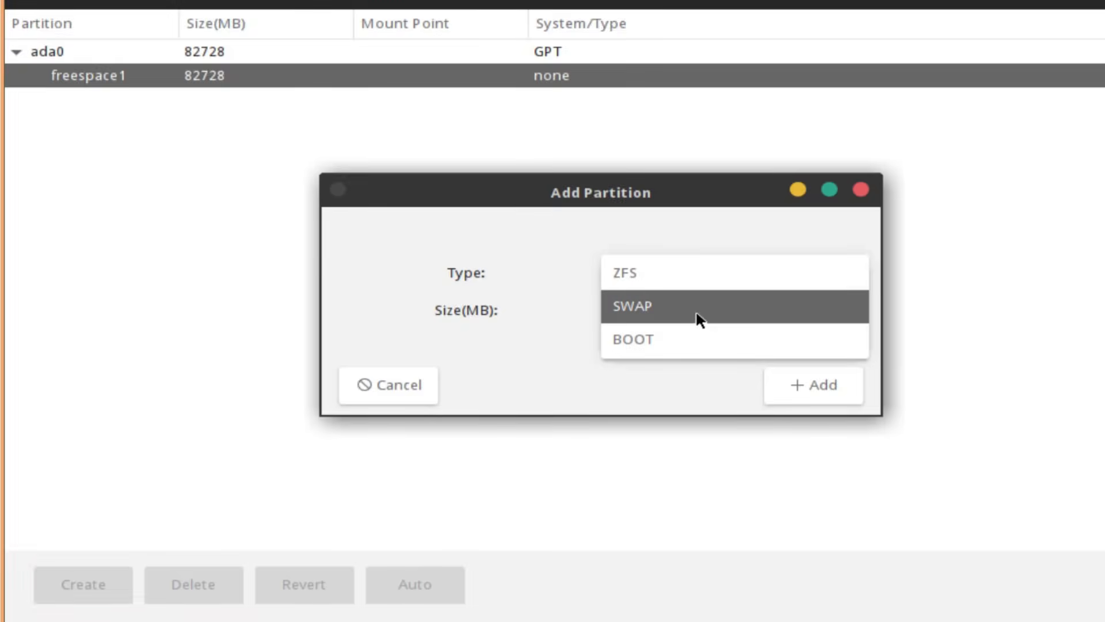
pyautogui.click(690, 340)
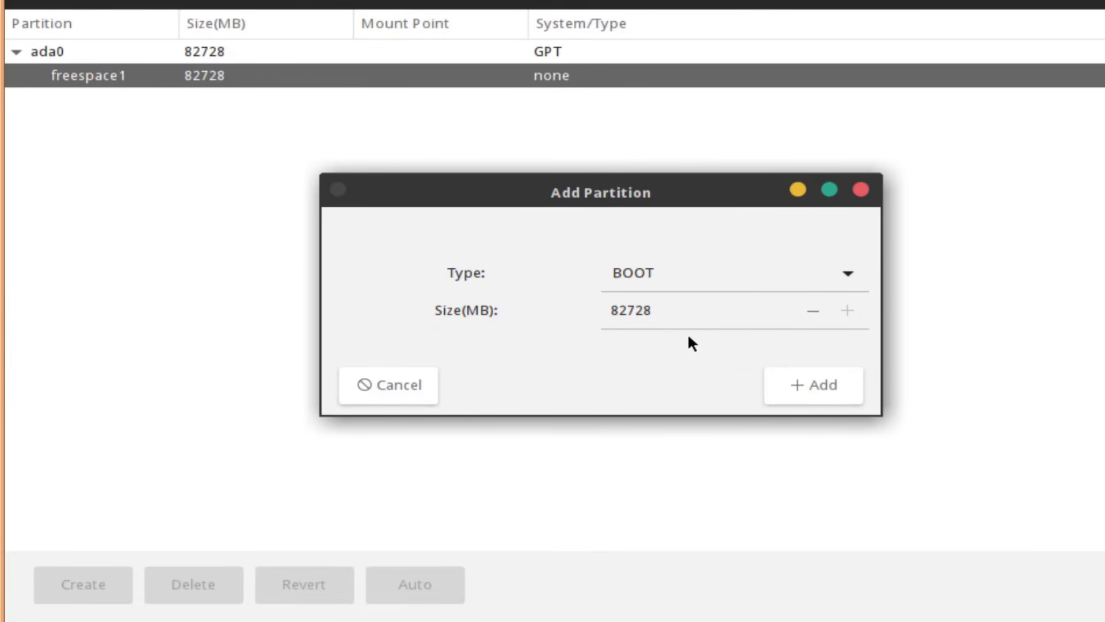
# Set the BOOT partition size to 20 MB, add it, and select the remaining free space
pyautogui.click(815, 311)
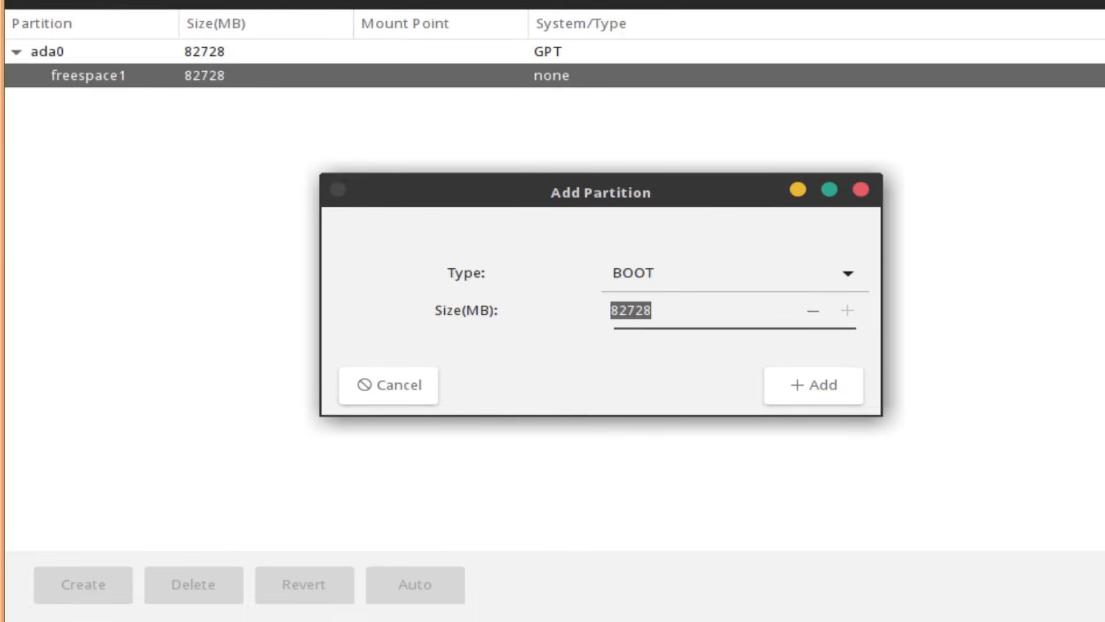
pyautogui.click(820, 310)
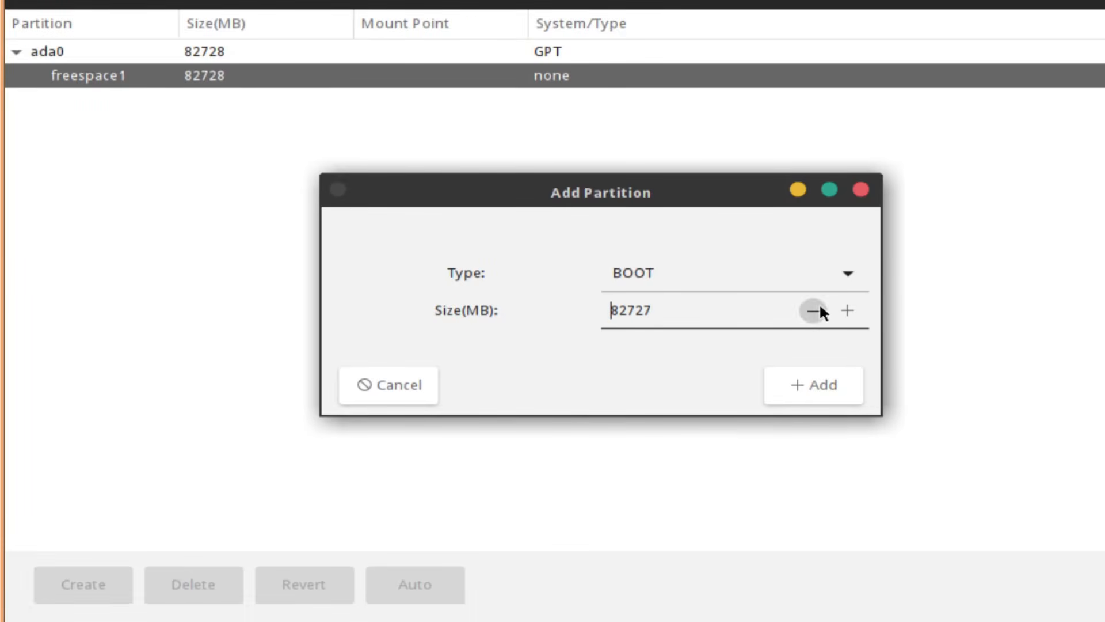
pyautogui.click(858, 320)
pyautogui.moveTo(812, 305); pyautogui.dragTo(810, 307)
pyautogui.write('1324234')
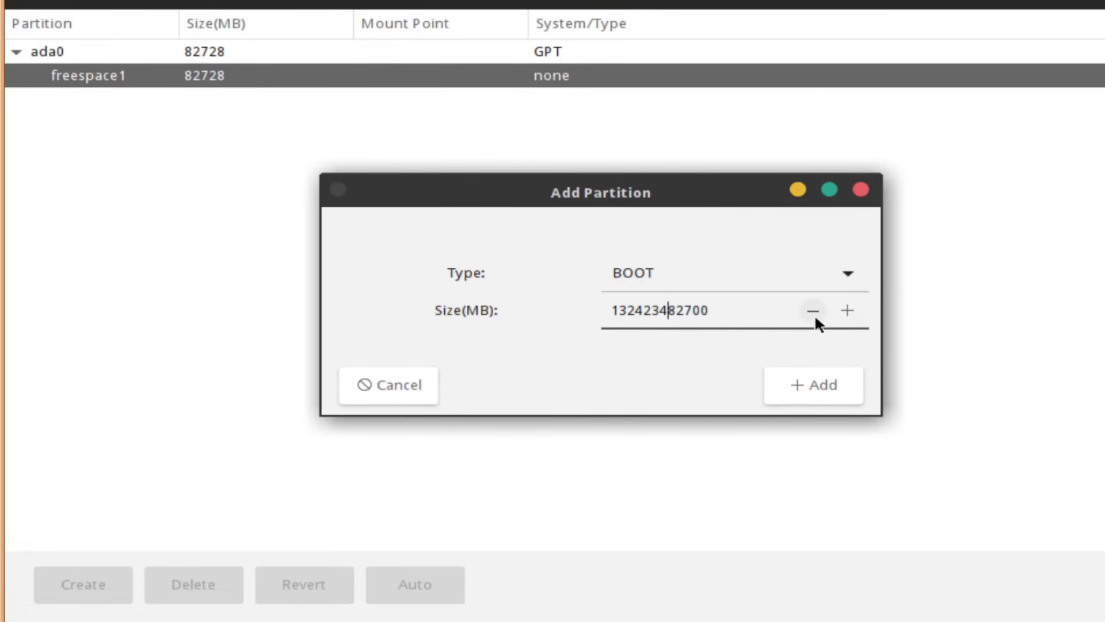
pyautogui.moveTo(743, 308); pyautogui.dragTo(612, 297)
pyautogui.press('BackSpace')
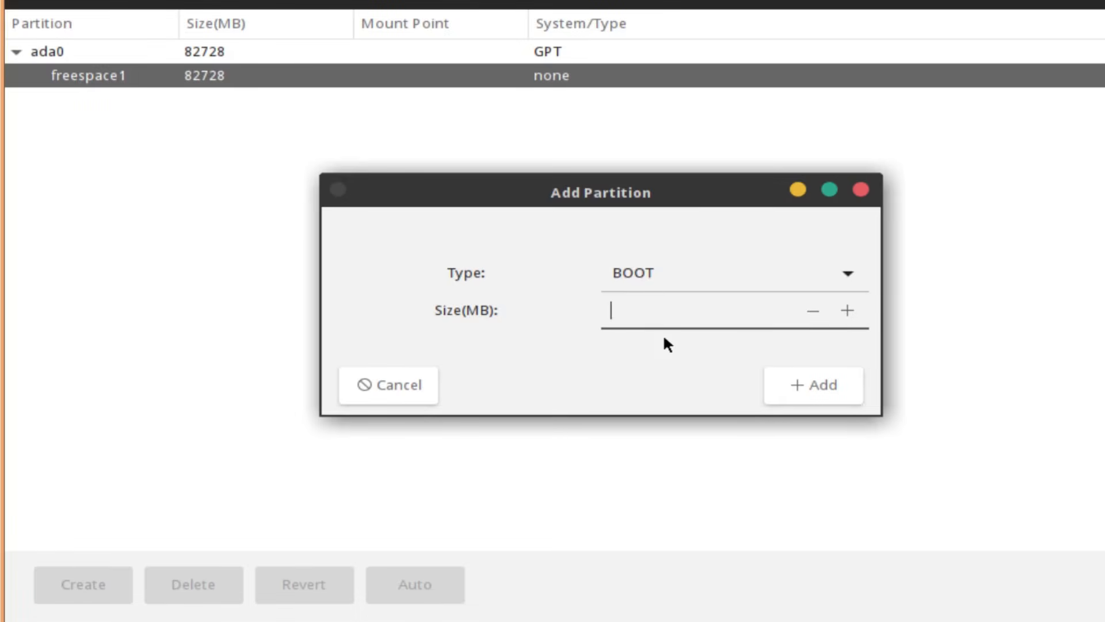
pyautogui.write('20')
pyautogui.click(816, 393)
pyautogui.click(105, 104)
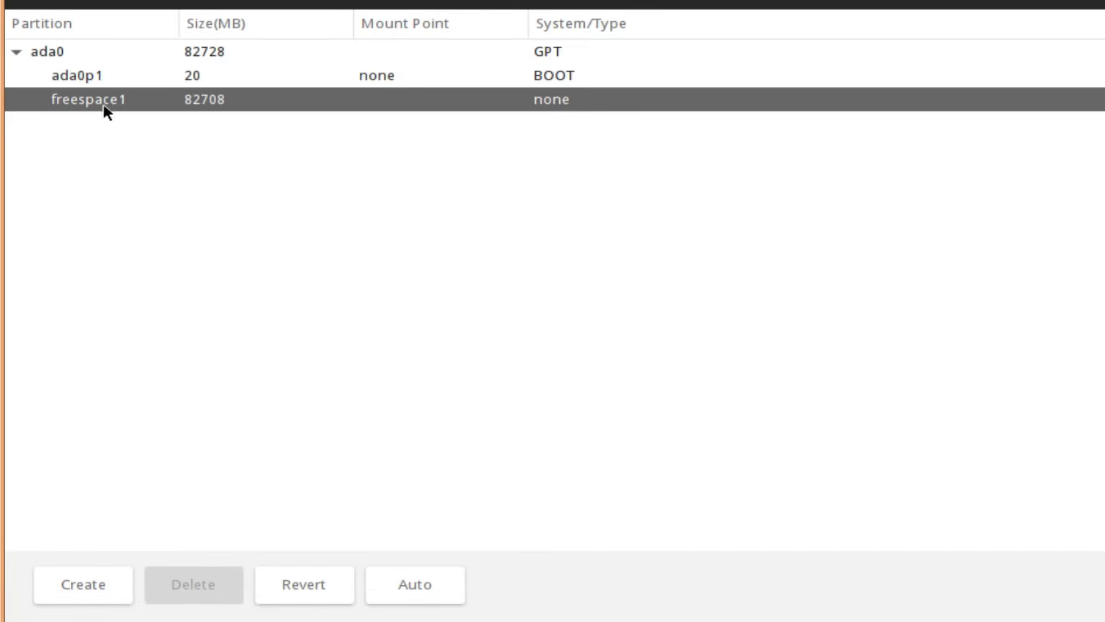
# Add a 20 MB SWAP partition in the free space
pyautogui.click(87, 576)
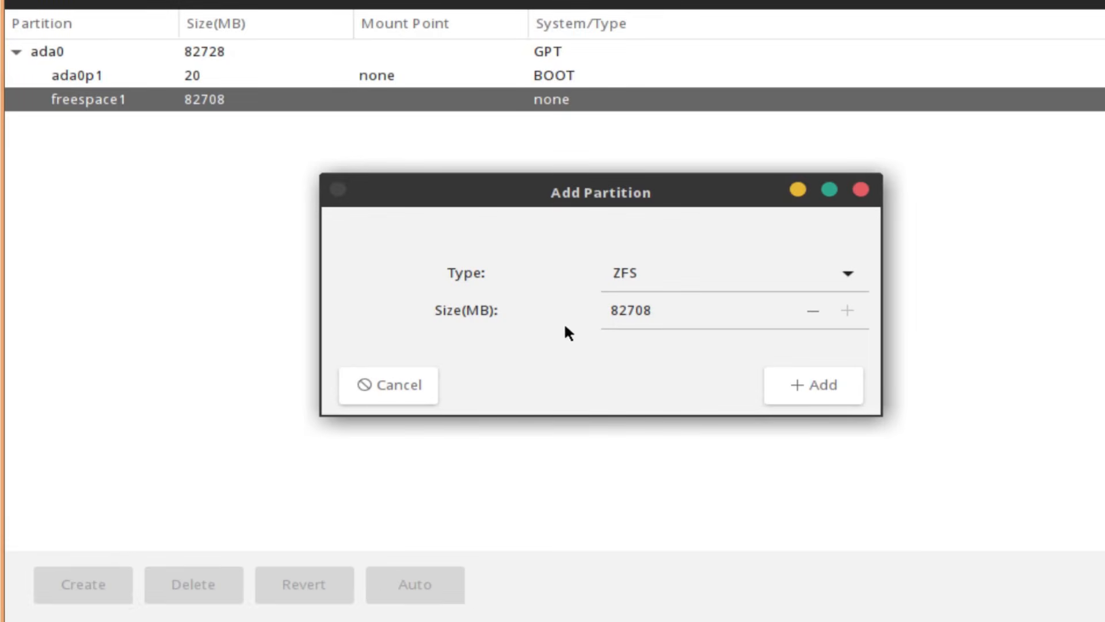
pyautogui.click(660, 280)
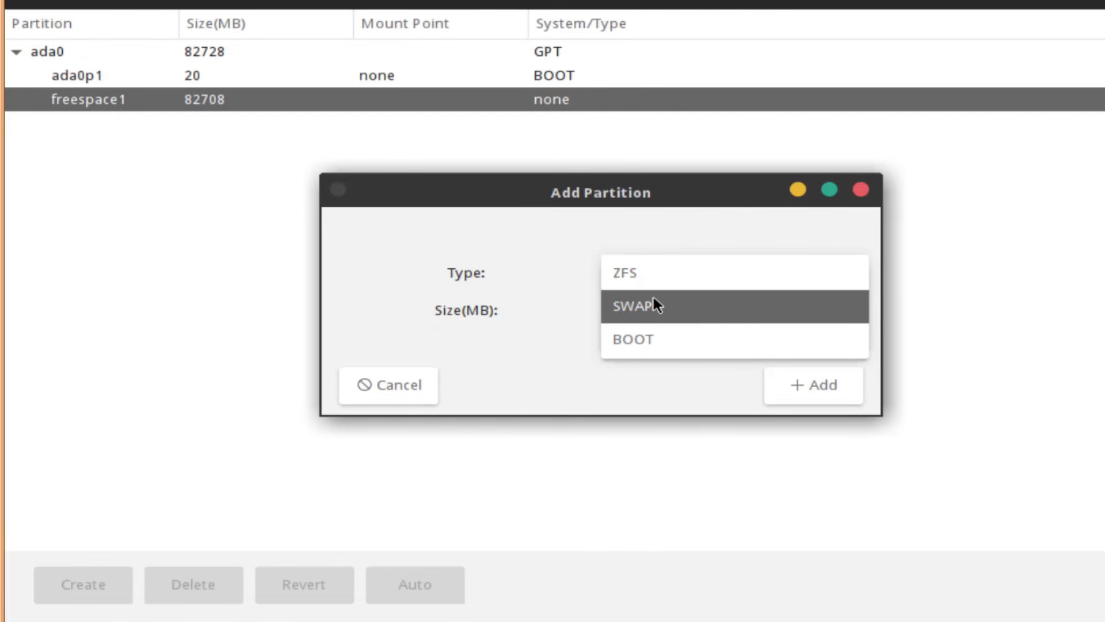
pyautogui.click(654, 299)
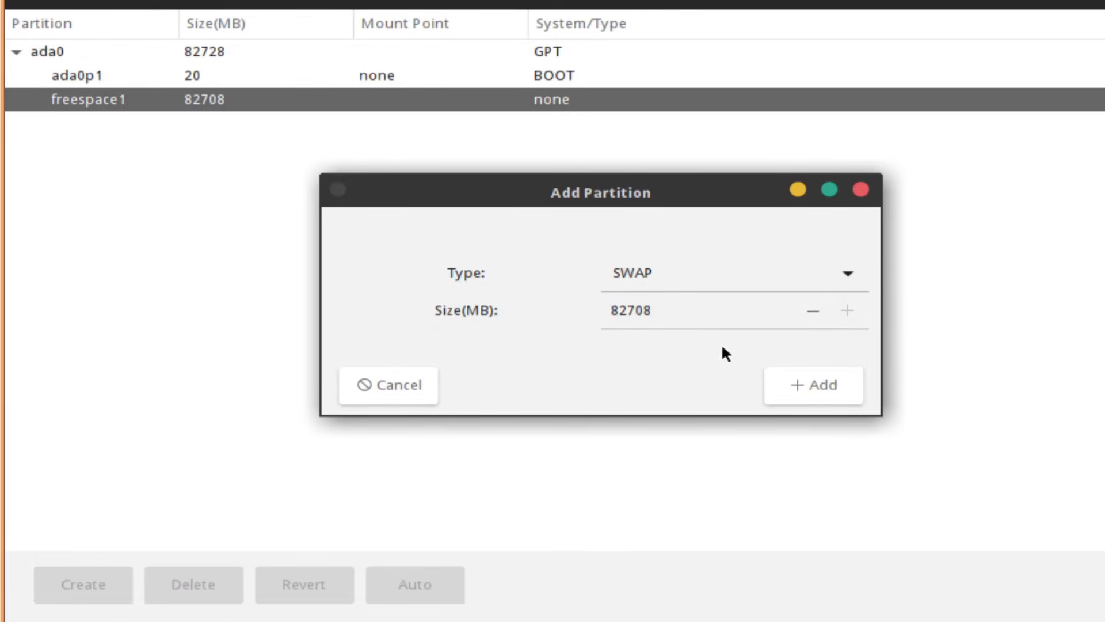
pyautogui.moveTo(636, 305); pyautogui.dragTo(583, 310)
pyautogui.click(655, 306)
pyautogui.write('20')
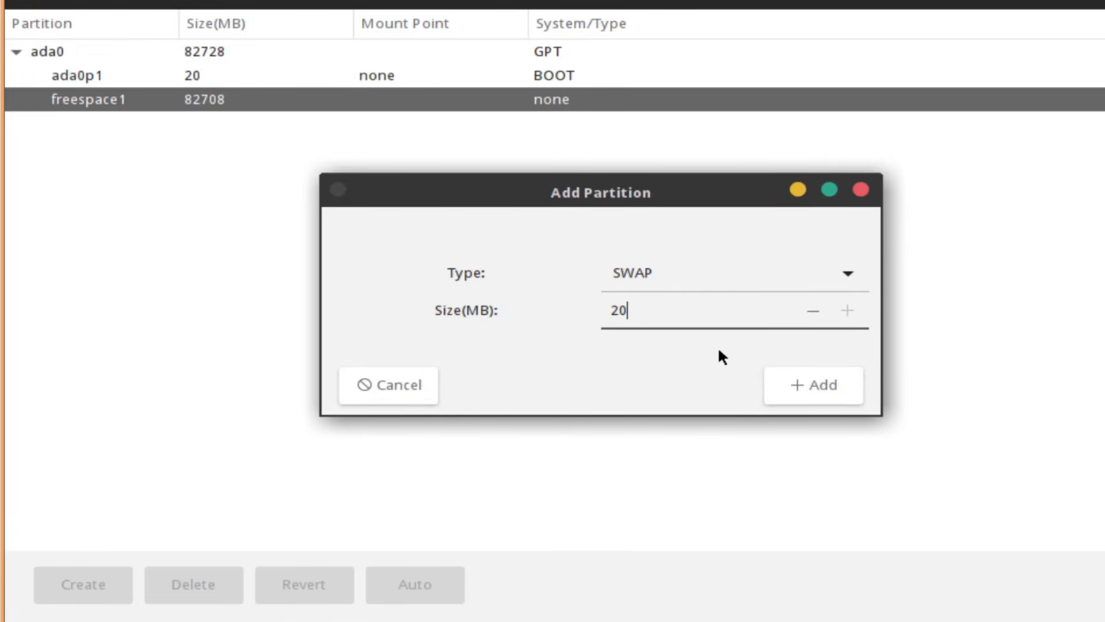
pyautogui.click(803, 377)
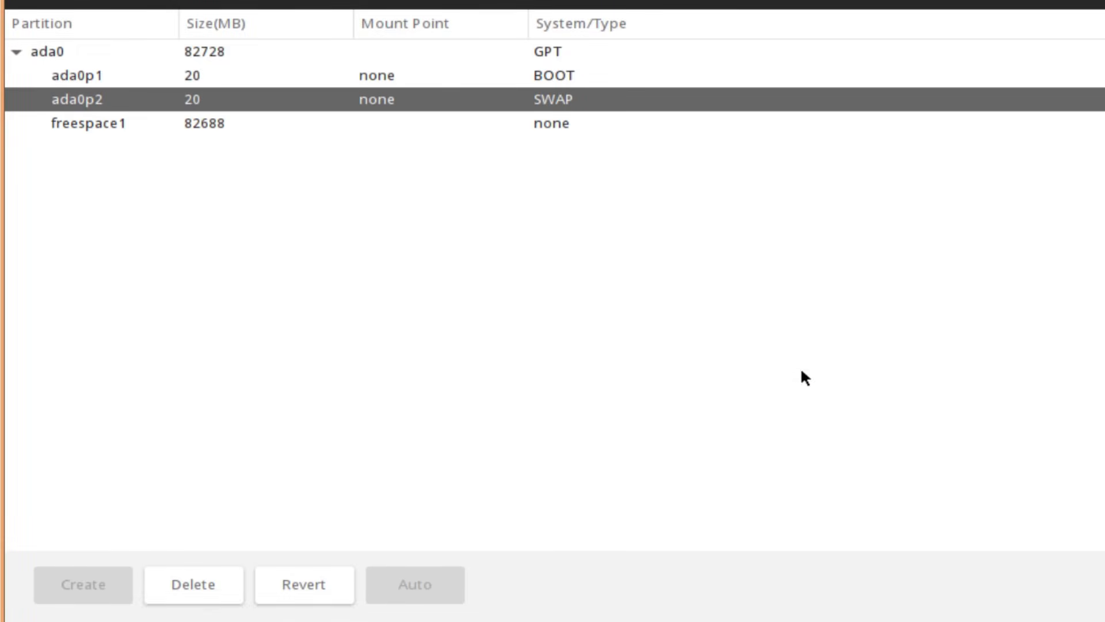
# Add a ZFS partition filling the remaining free space
pyautogui.click(122, 120)
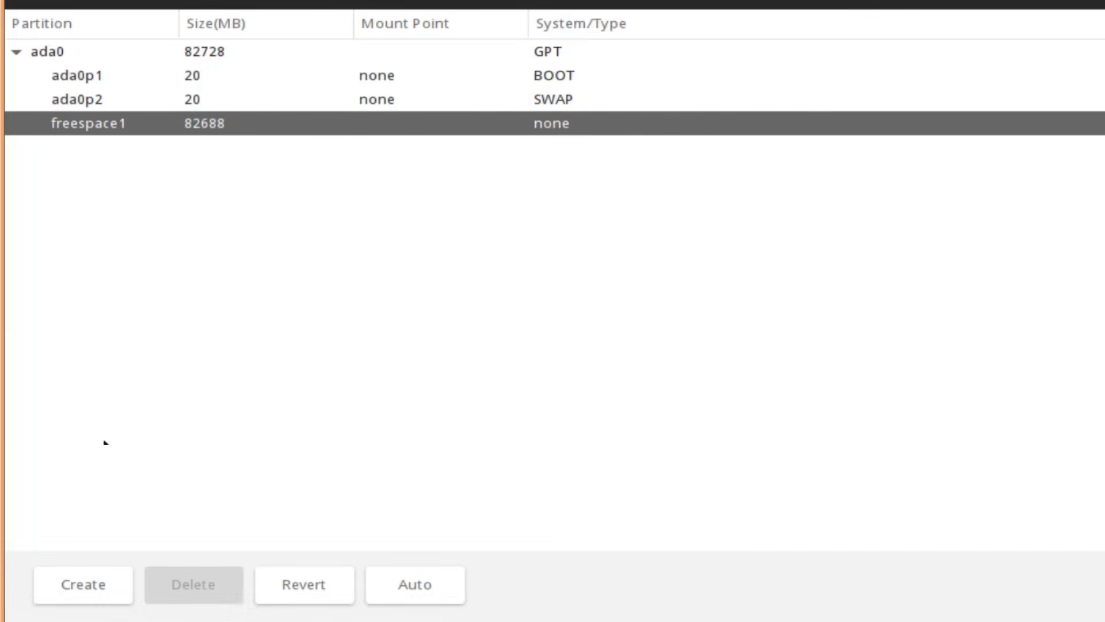
pyautogui.click(91, 583)
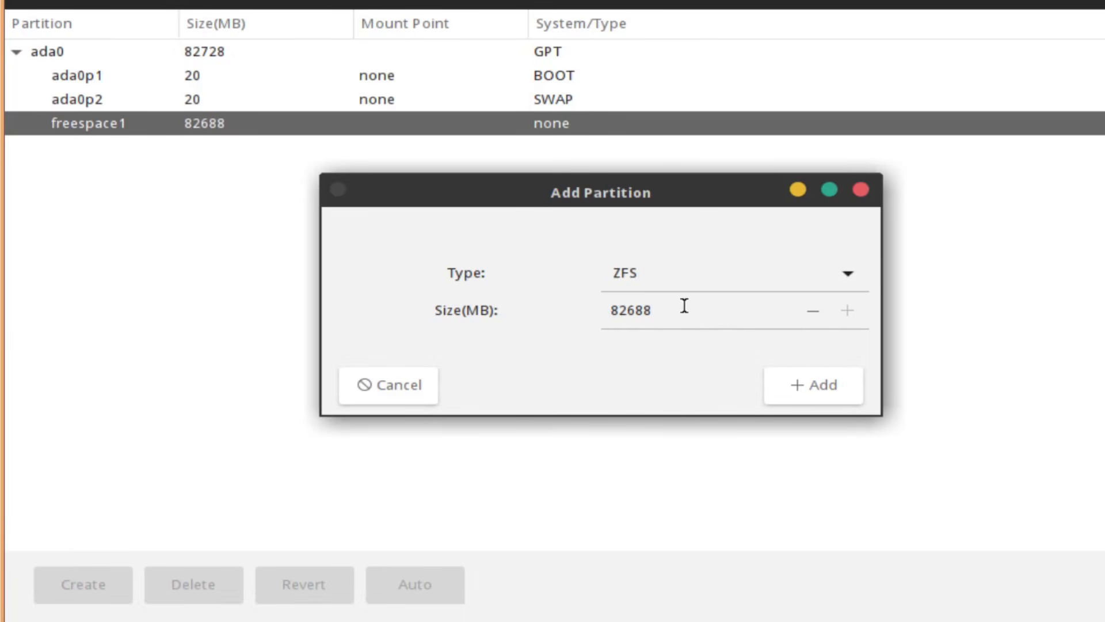
pyautogui.click(809, 384)
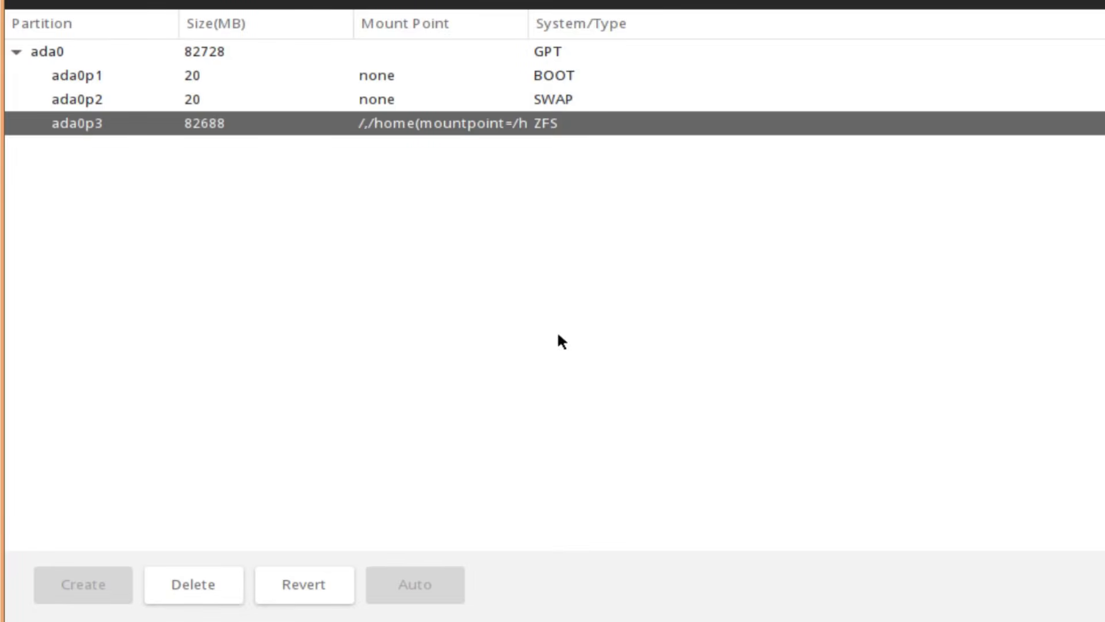
# Delete the ZFS, SWAP and BOOT partitions from ada0
pyautogui.click(211, 584)
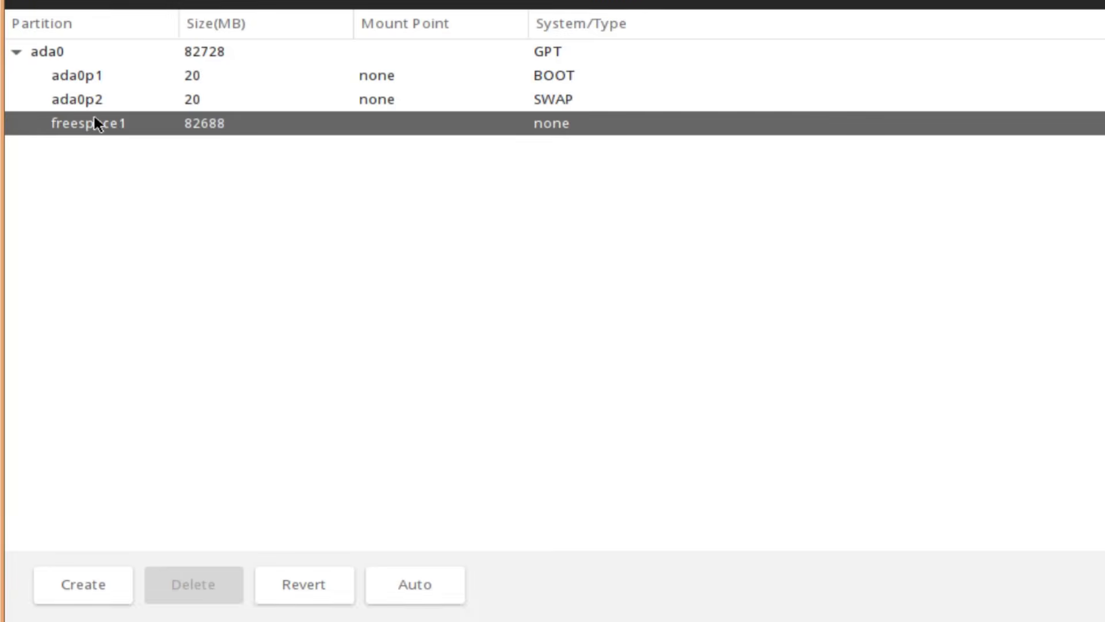
pyautogui.click(103, 103)
pyautogui.click(197, 571)
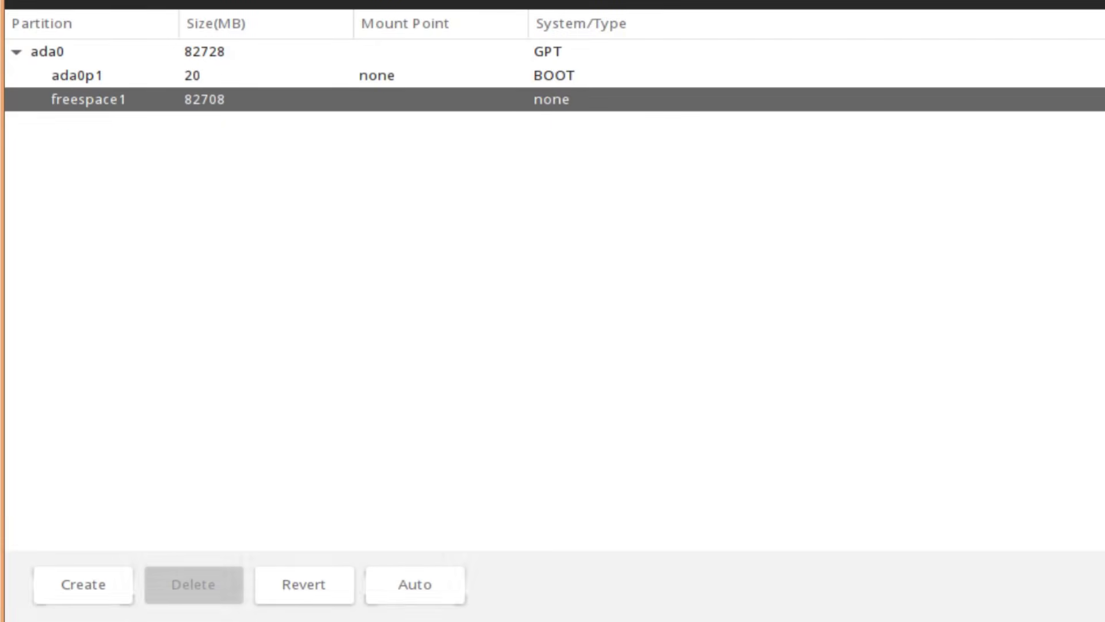
pyautogui.click(101, 74)
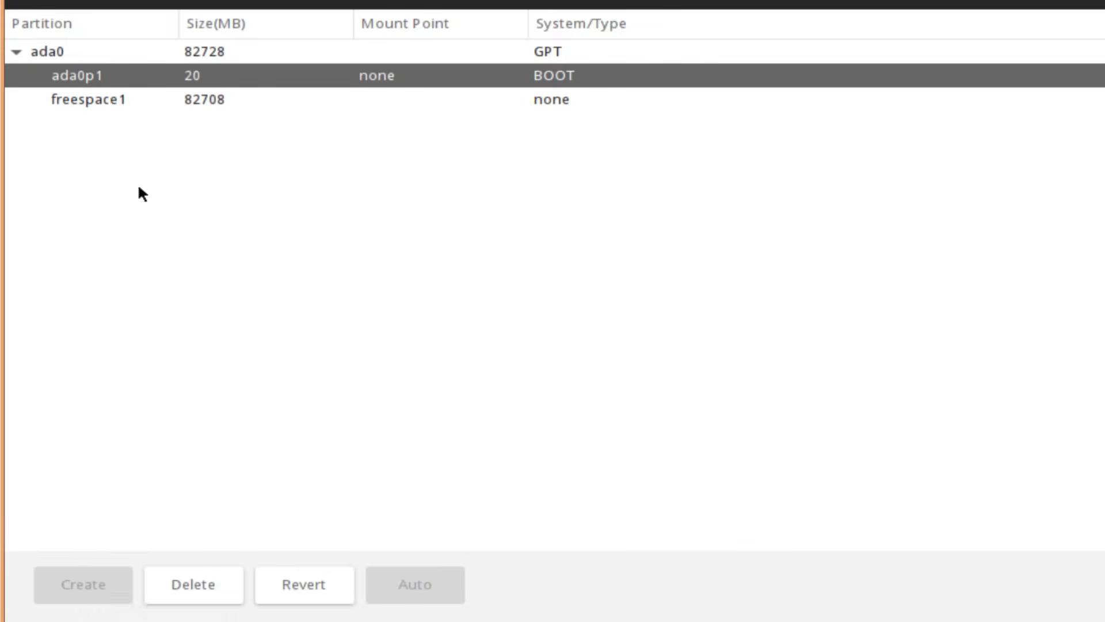
pyautogui.click(212, 578)
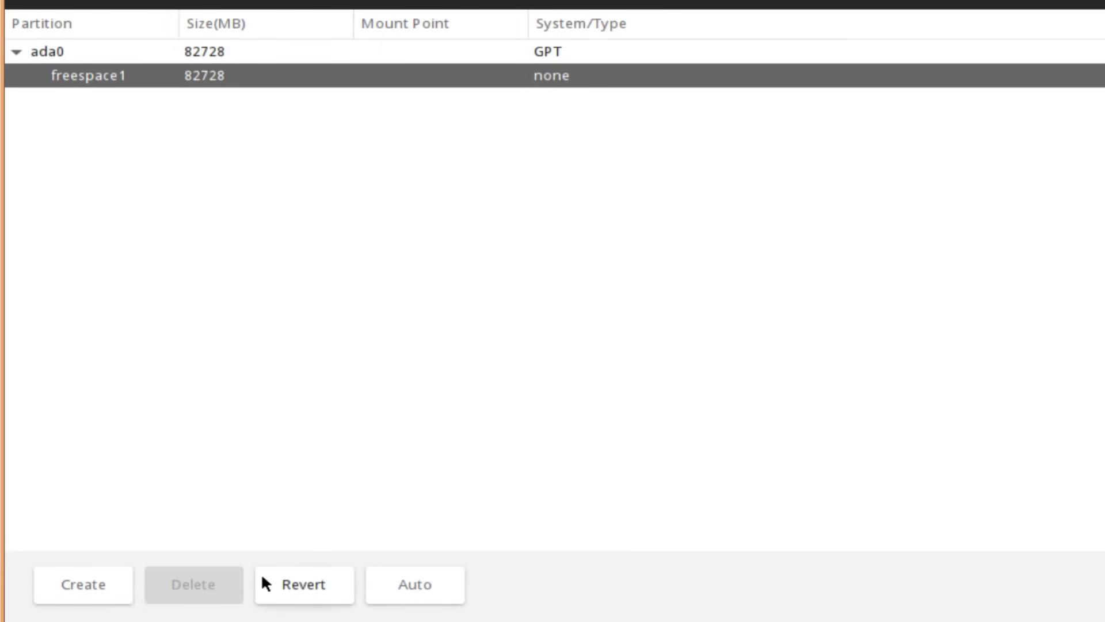
# Return to full disk configuration, check ada0, and keep the single disk pool type
pyautogui.click(323, 590)
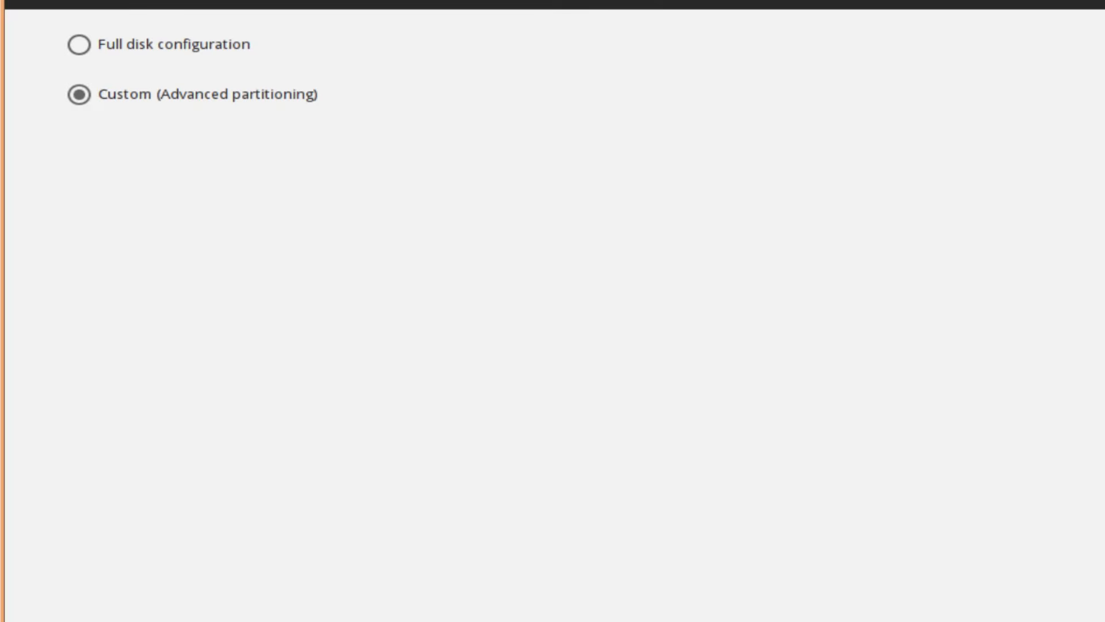
pyautogui.click(85, 40)
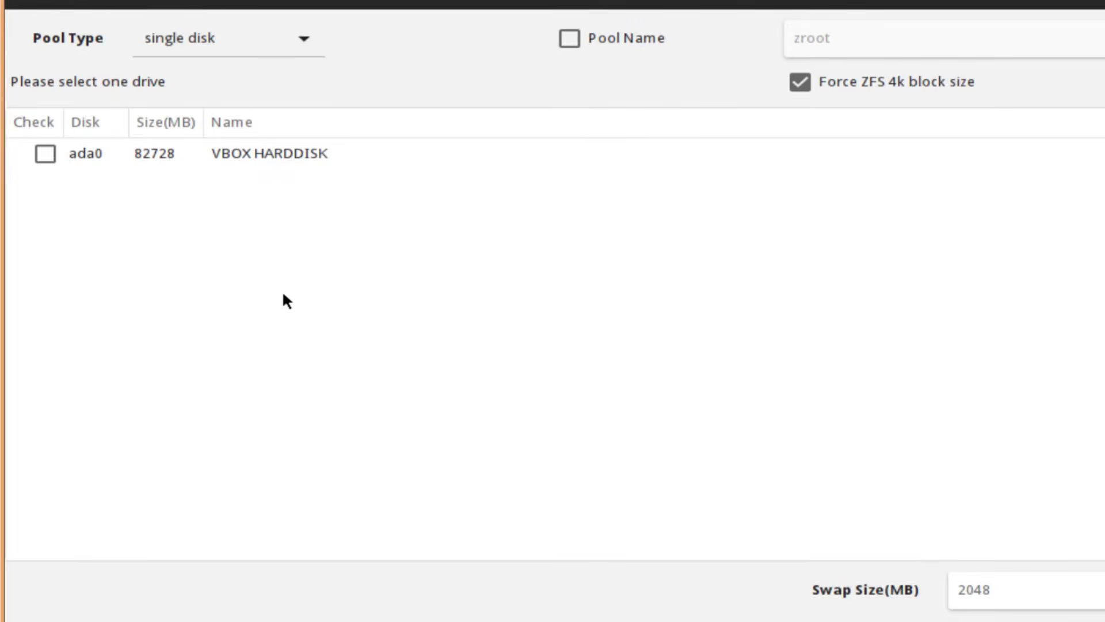
pyautogui.click(273, 302)
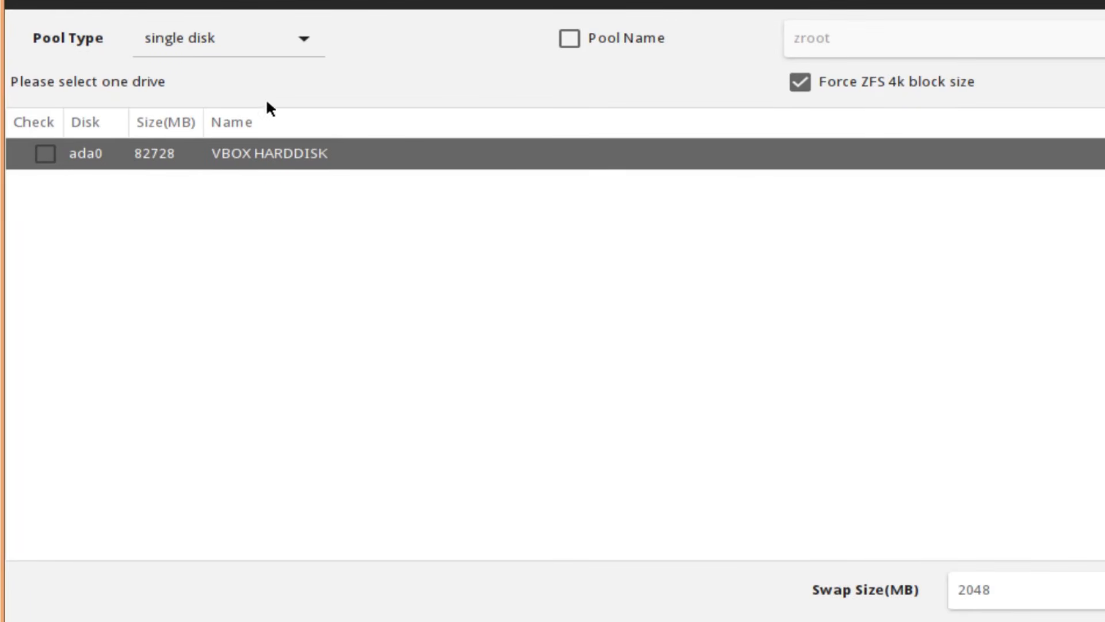
pyautogui.click(298, 34)
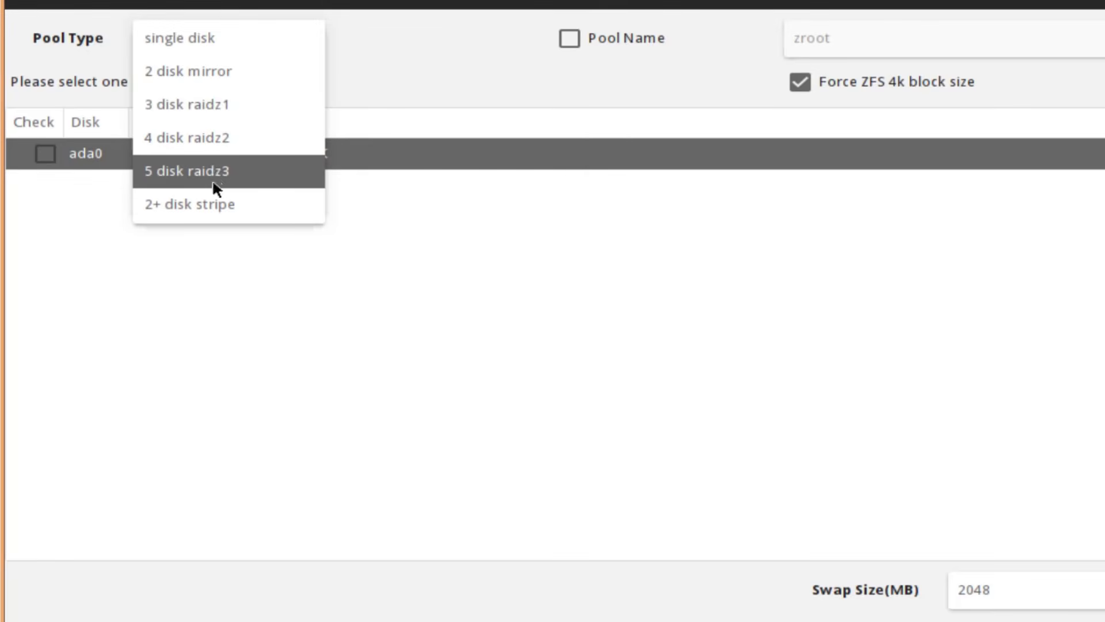
pyautogui.click(227, 249)
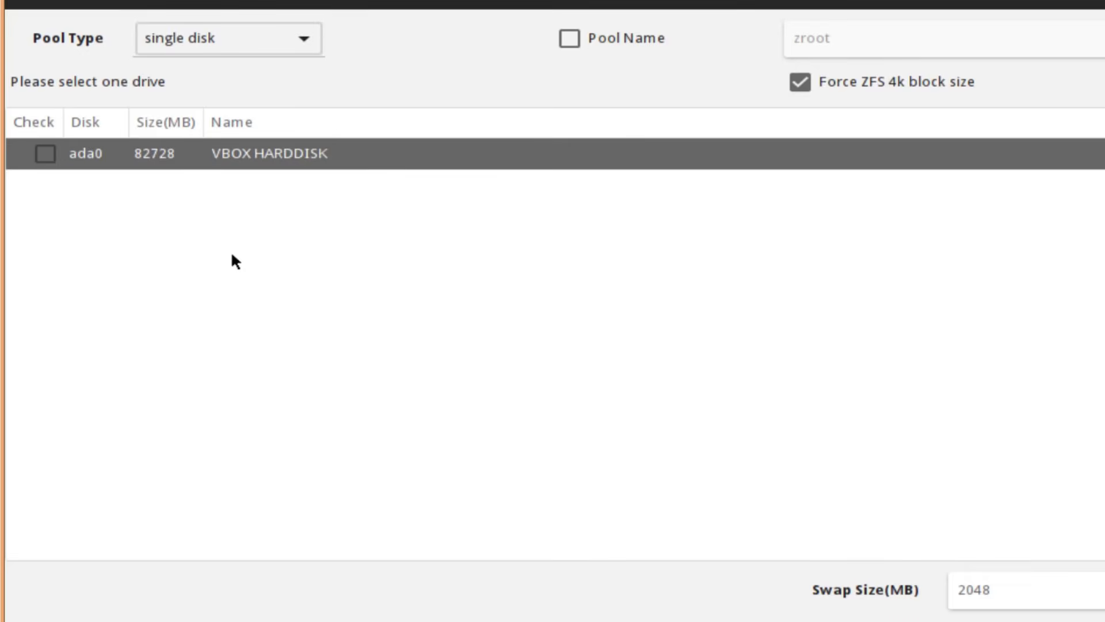
pyautogui.click(232, 36)
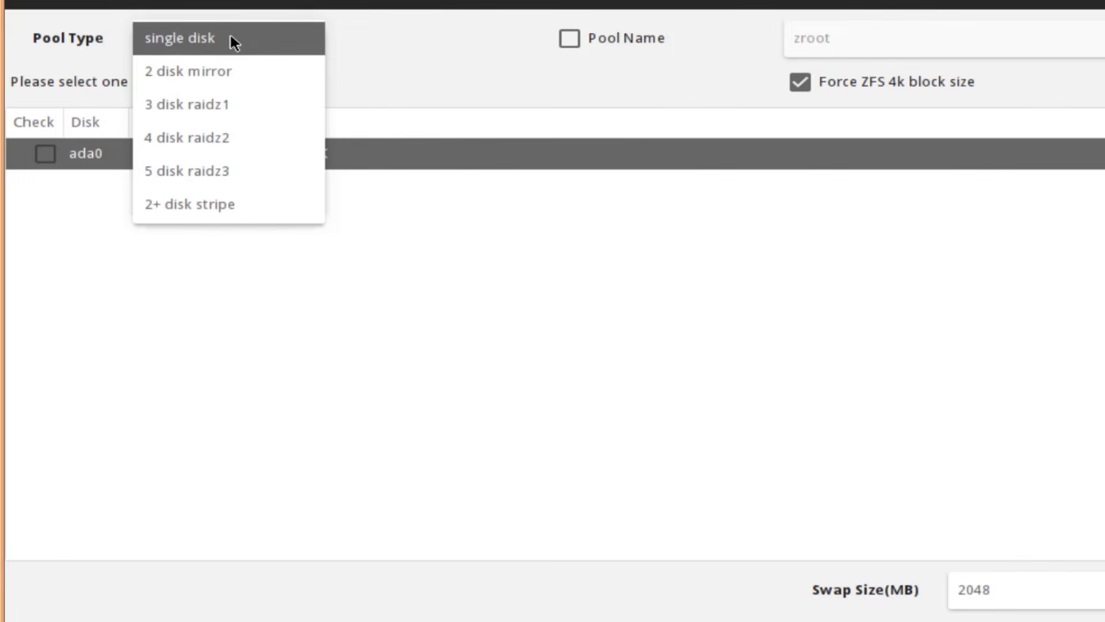
pyautogui.click(232, 37)
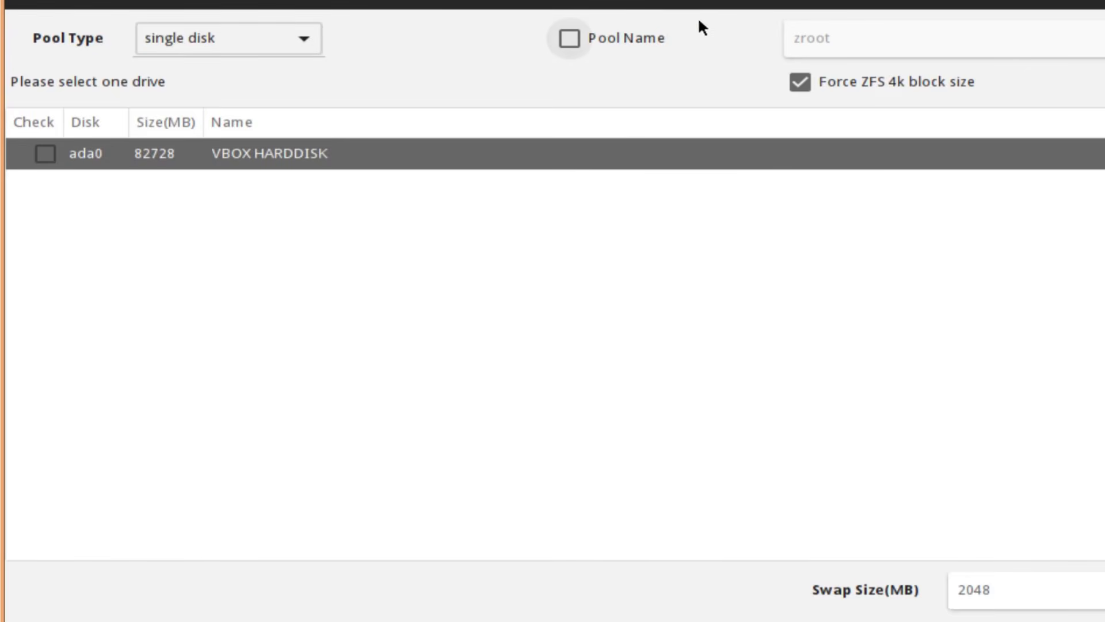
# Try the pool name zpool, switch custom naming off, and keep 2048 MB swap
pyautogui.click(576, 36)
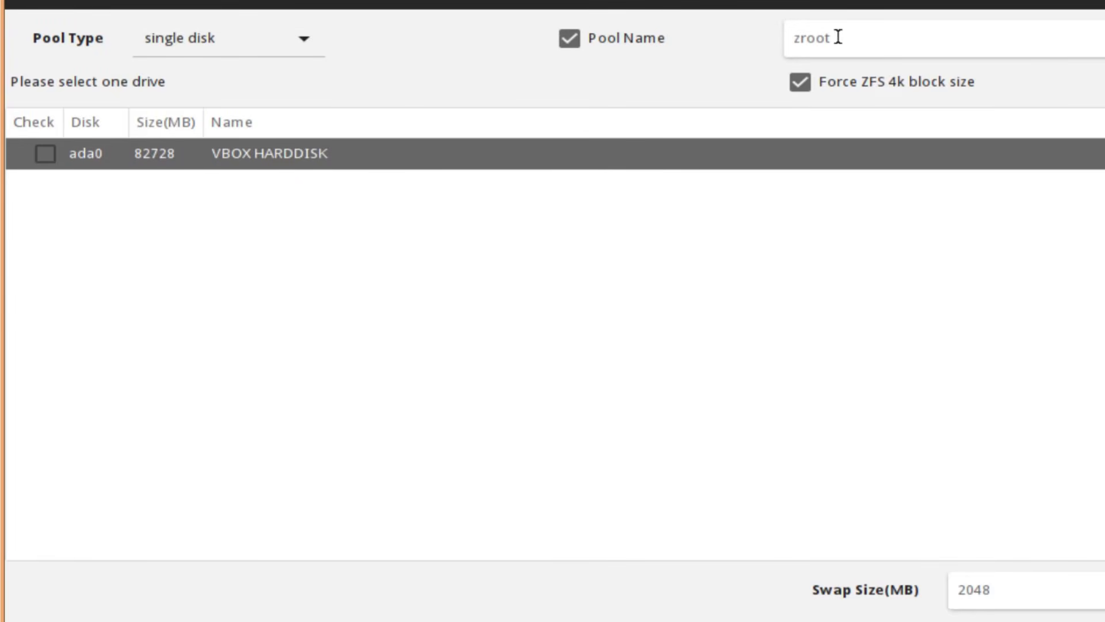
pyautogui.moveTo(840, 37); pyautogui.dragTo(794, 29)
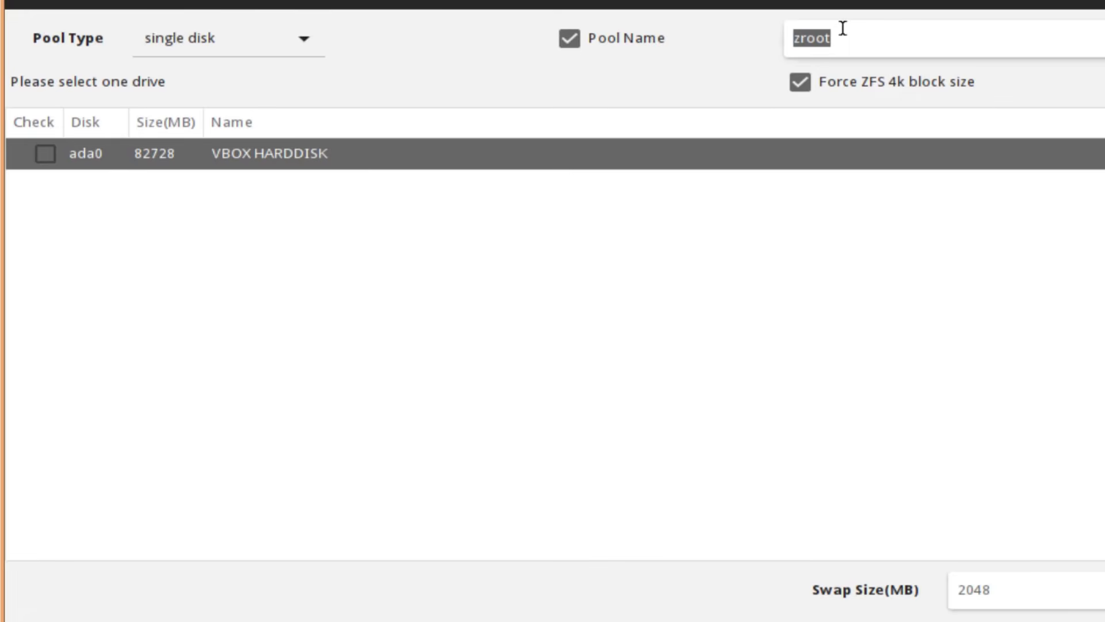
pyautogui.press('BackSpace')
pyautogui.write('zpool')
pyautogui.click(583, 36)
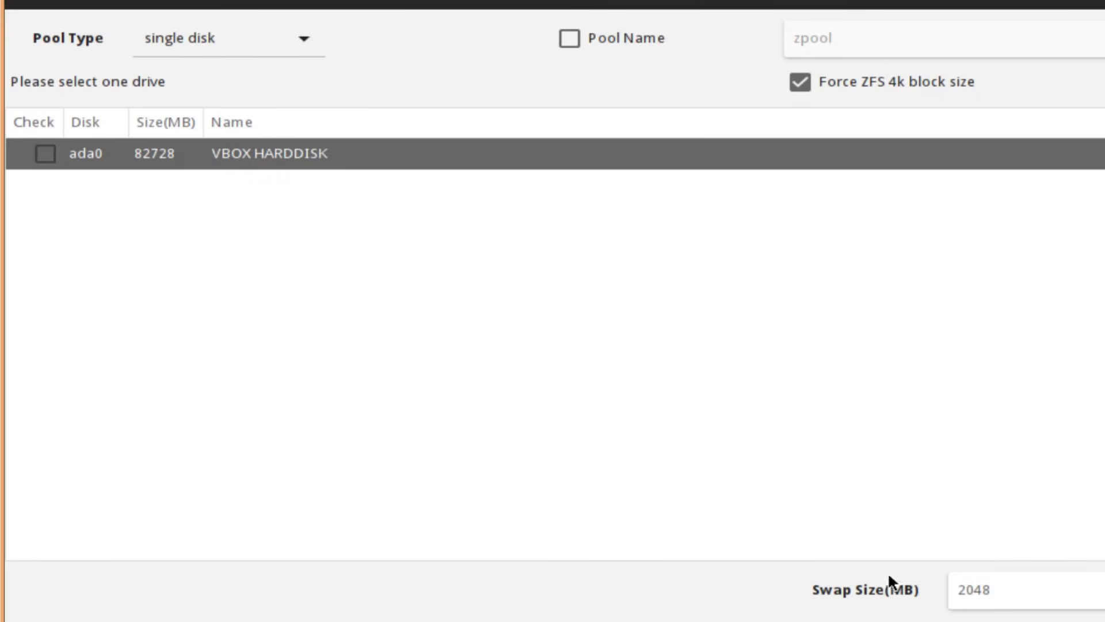
pyautogui.click(1011, 584)
pyautogui.click(935, 531)
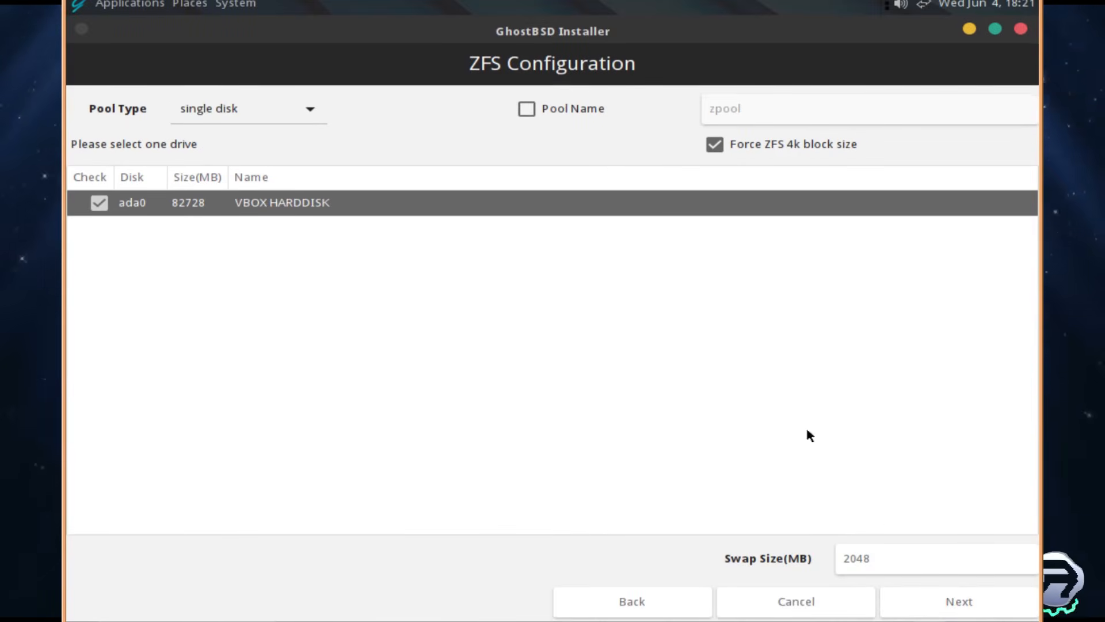
# Confirm ZFS settings, keep 'FreeBSD BIOS loader only', and reach User Admin Setup
pyautogui.click(958, 602)
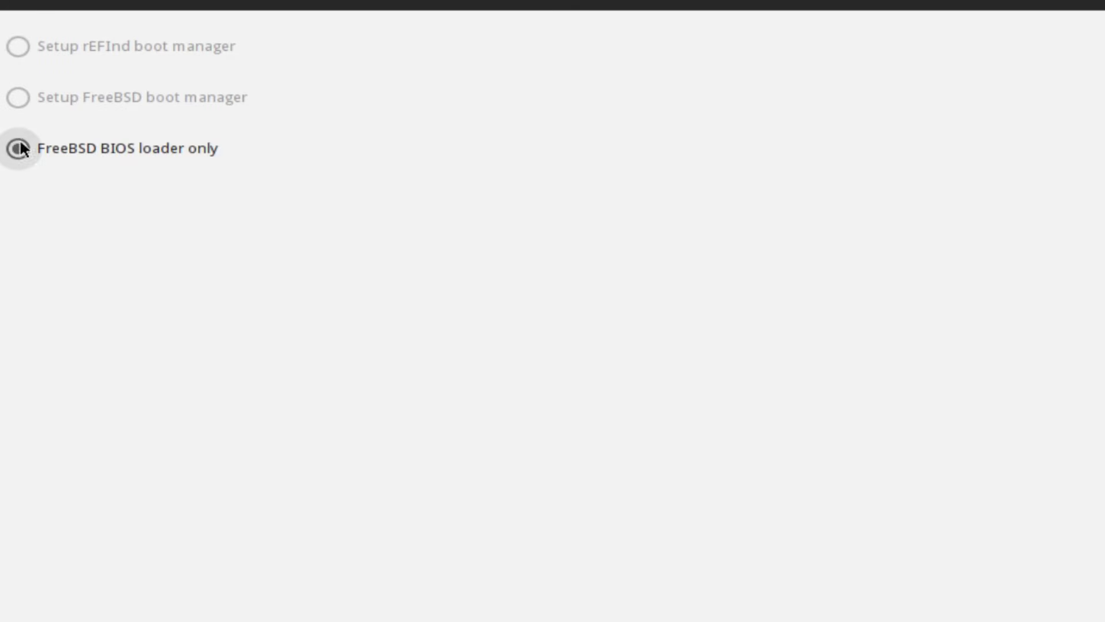
pyautogui.scroll(-2, 57, 131)
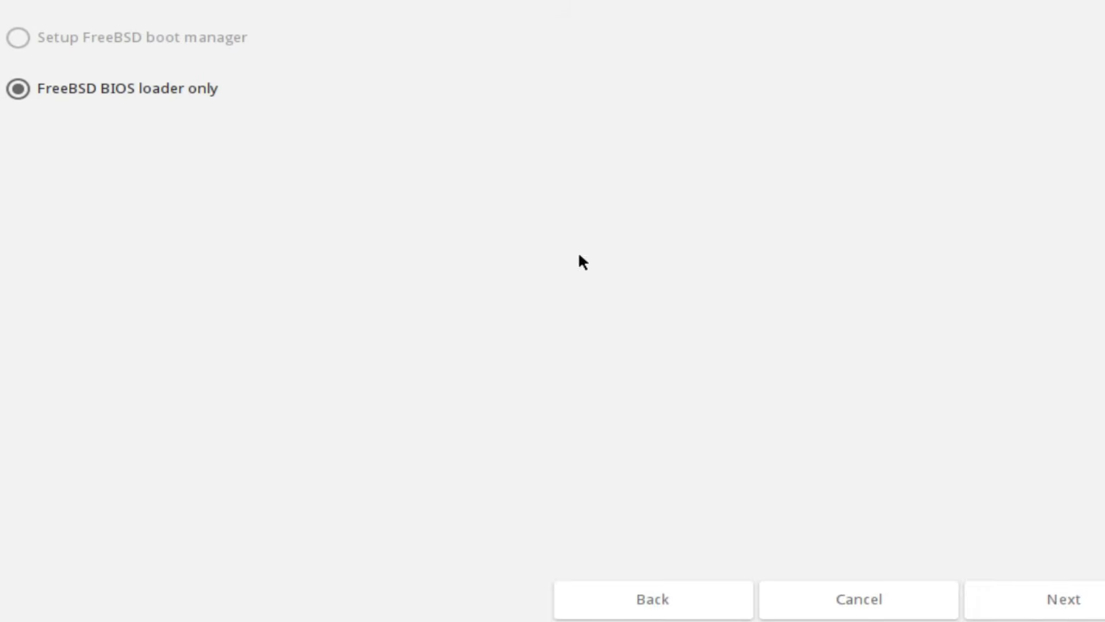
pyautogui.click(1026, 588)
pyautogui.scroll(2, 308, 30)
pyautogui.scroll(3, 408, 121)
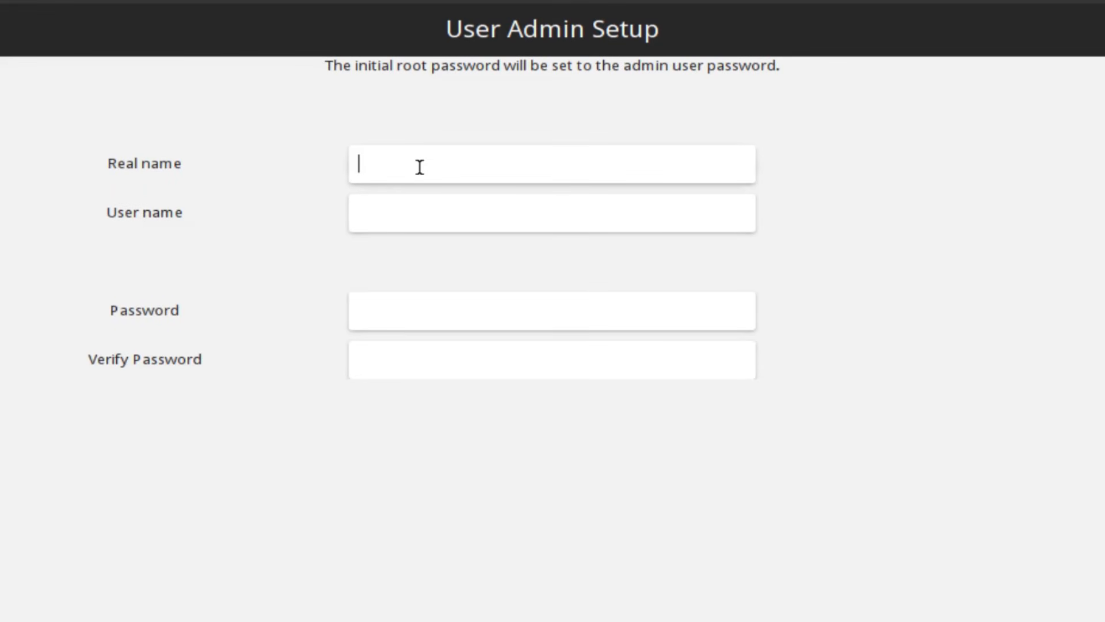
# Enter the admin's real name and a matching lowercase user name, trimming the stray digits
pyautogui.write('Christopher')
pyautogui.click(397, 221)
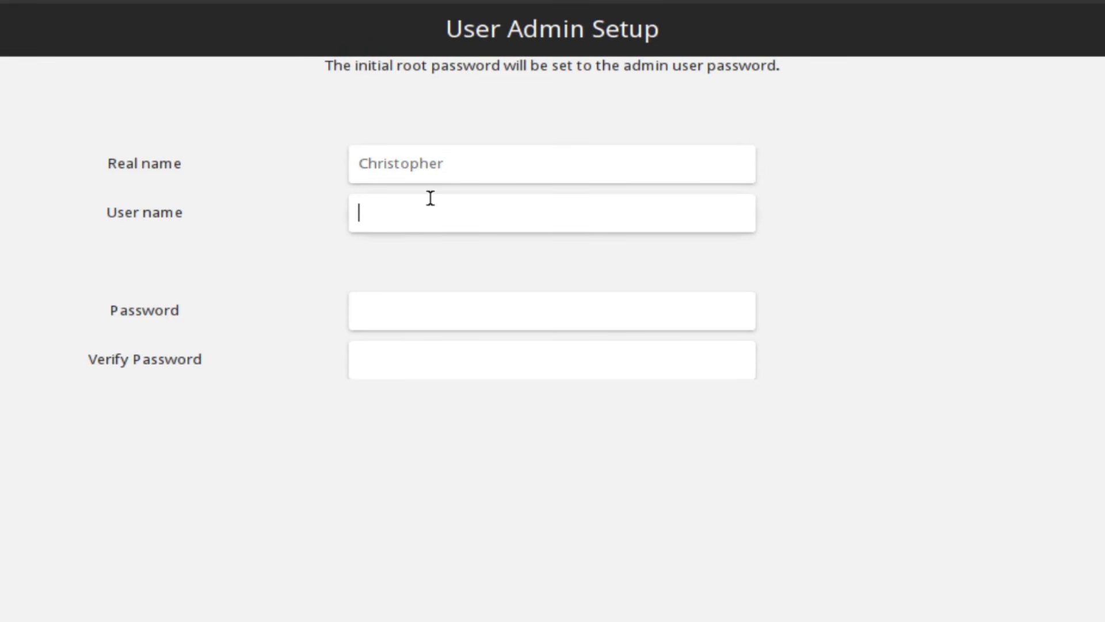
pyautogui.click(471, 156)
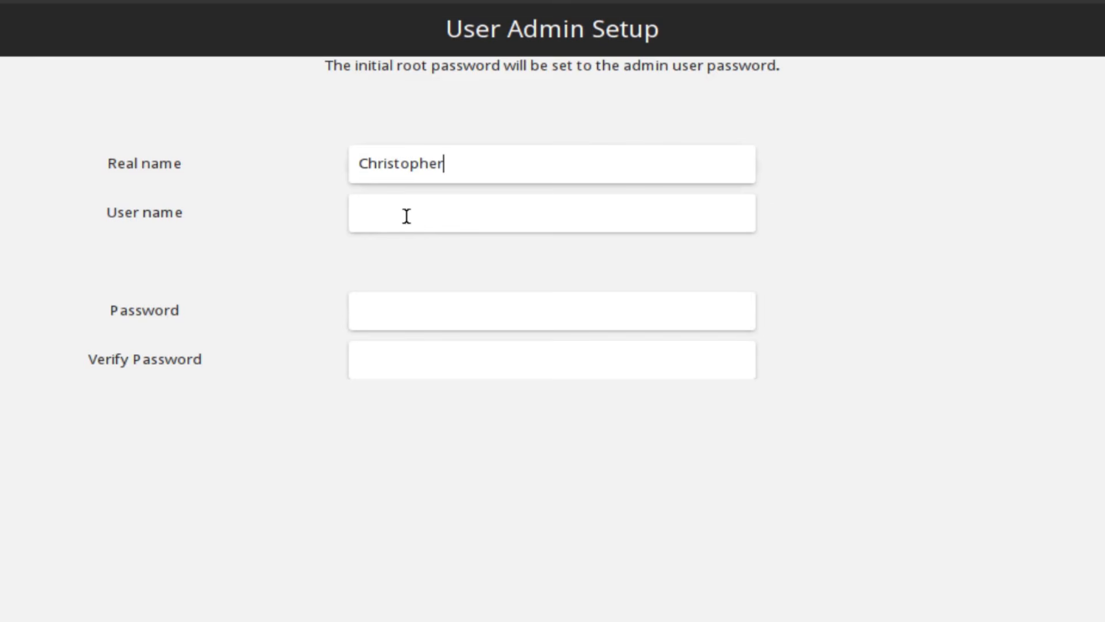
pyautogui.click(389, 218)
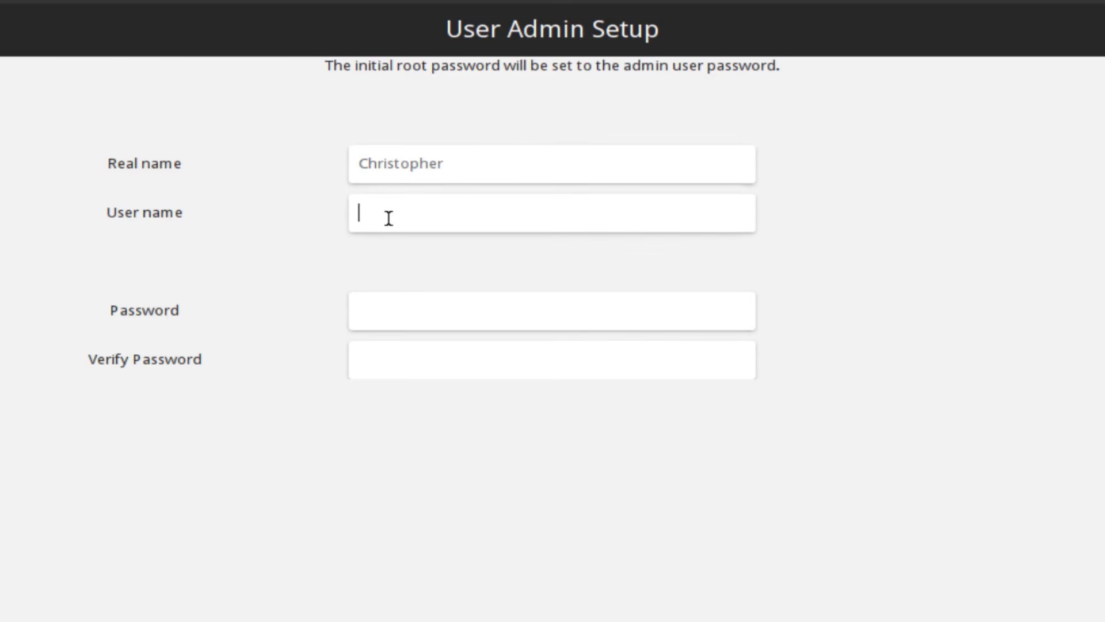
pyautogui.write('christopher324234234234234234')
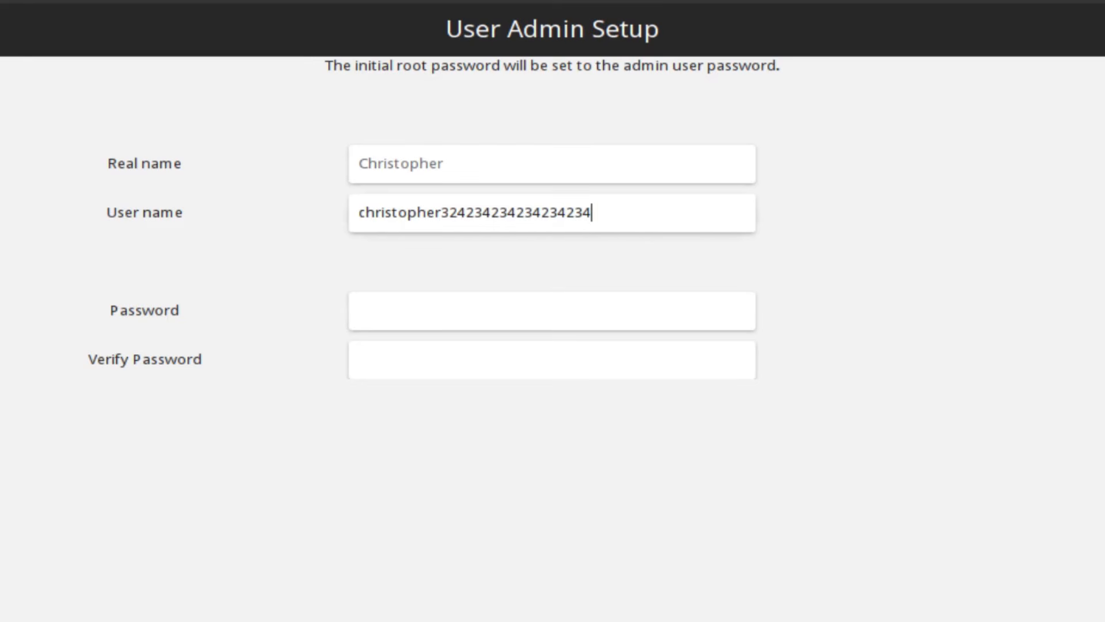
pyautogui.write('23423423423423')
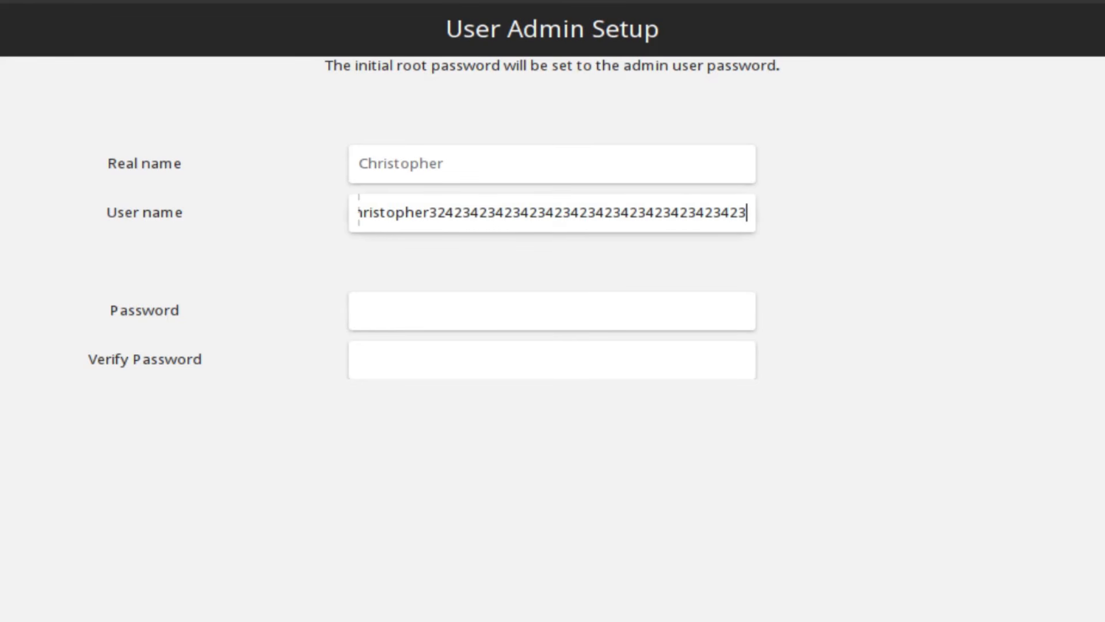
pyautogui.press('BackSpace')
pyautogui.press('BackSpace')
pyautogui.press('BackSpace')
pyautogui.press('BackSpace')
pyautogui.press('BackSpace')
pyautogui.press('BackSpace')
pyautogui.press('BackSpace')
pyautogui.press('BackSpace')
pyautogui.press('BackSpace')
pyautogui.press('BackSpace')
pyautogui.press('BackSpace')
pyautogui.press('BackSpace')
pyautogui.press('BackSpace')
pyautogui.press('BackSpace')
pyautogui.press('BackSpace')
pyautogui.press('BackSpace')
pyautogui.press('BackSpace')
pyautogui.press('BackSpace')
pyautogui.press('BackSpace')
pyautogui.press('BackSpace')
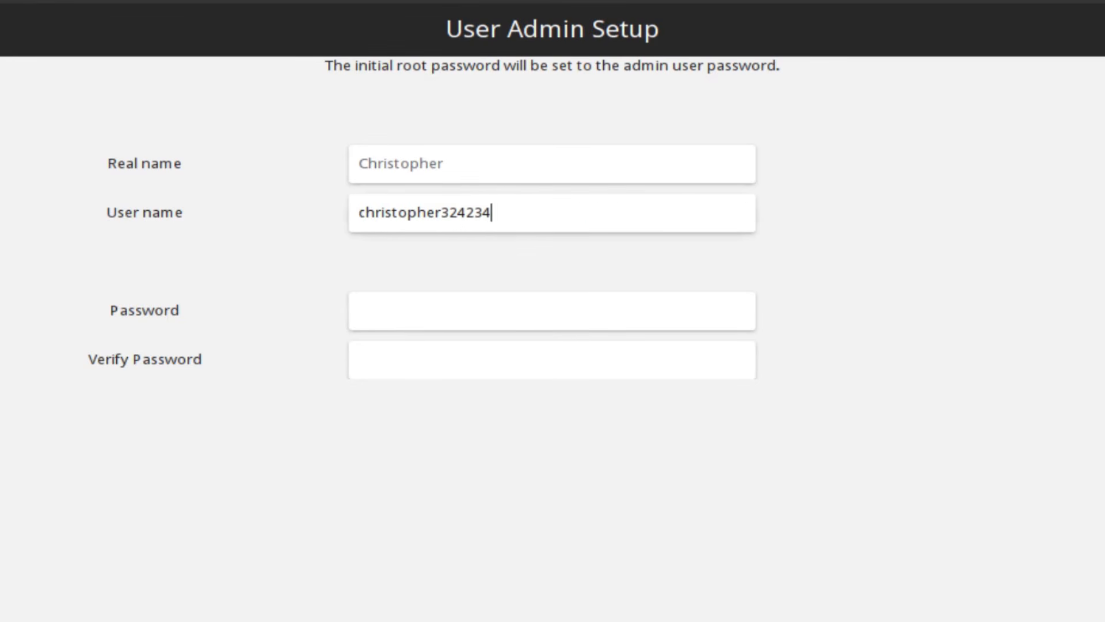
pyautogui.press('BackSpace')
pyautogui.press('BackSpace')
pyautogui.press('BackSpace')
pyautogui.press('BackSpace')
pyautogui.press('BackSpace')
pyautogui.press('BackSpace')
pyautogui.press('BackSpace')
pyautogui.press('BackSpace')
pyautogui.press('BackSpace')
pyautogui.press('BackSpace')
pyautogui.press('BackSpace')
pyautogui.press('BackSpace')
pyautogui.press('BackSpace')
pyautogui.press('BackSpace')
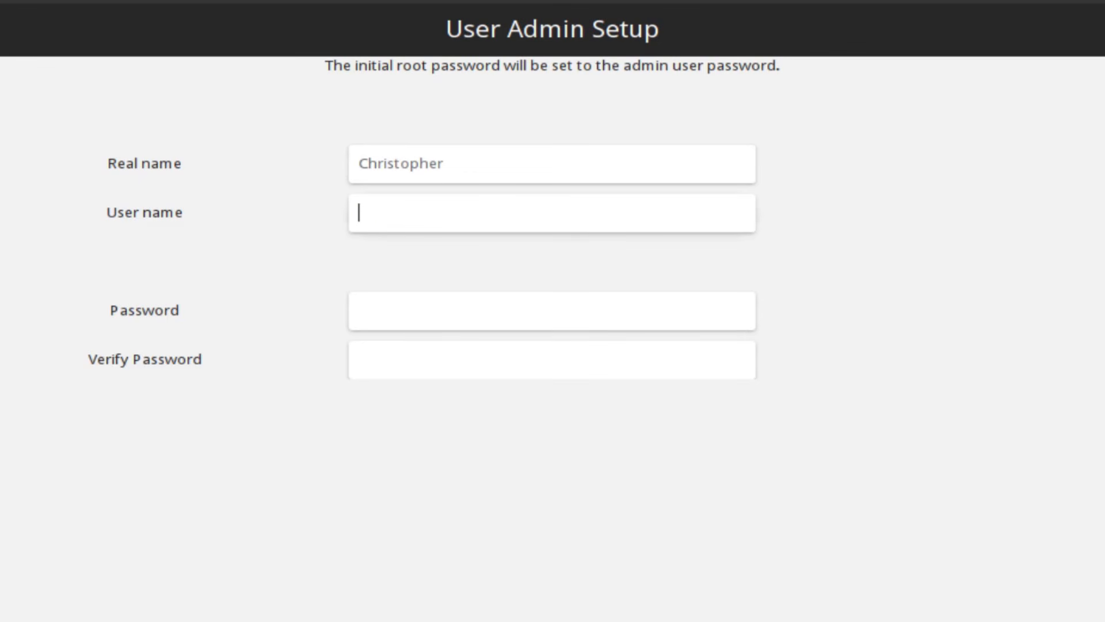
pyautogui.write('christopher')
# Enter the account password in the Password field, replacing the earlier test entries
pyautogui.click(435, 307)
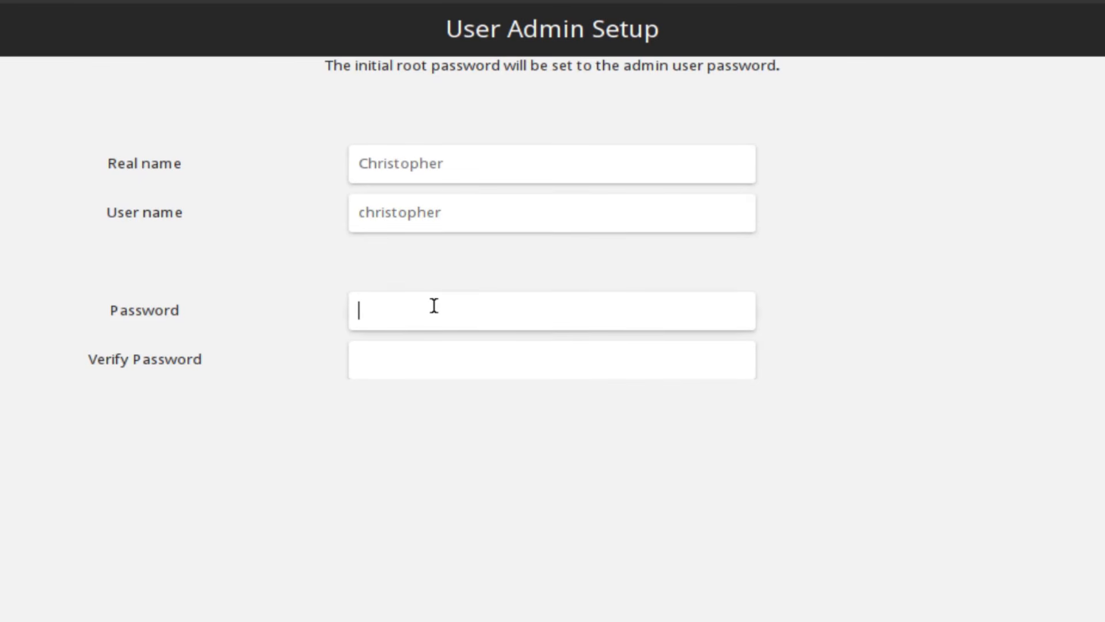
pyautogui.write('123456')
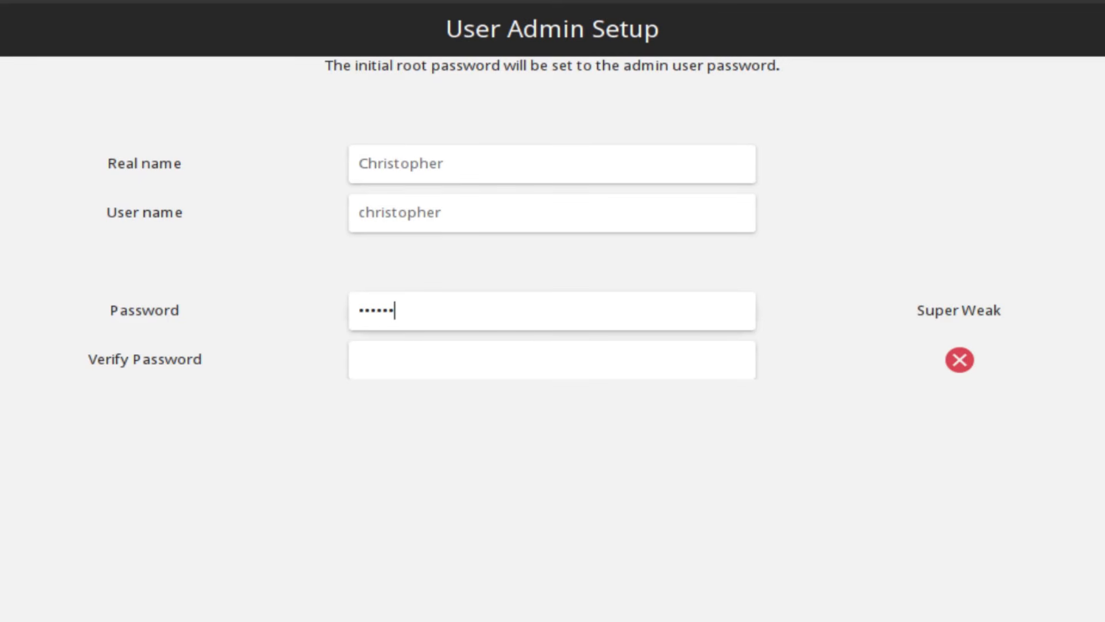
pyautogui.write('789012')
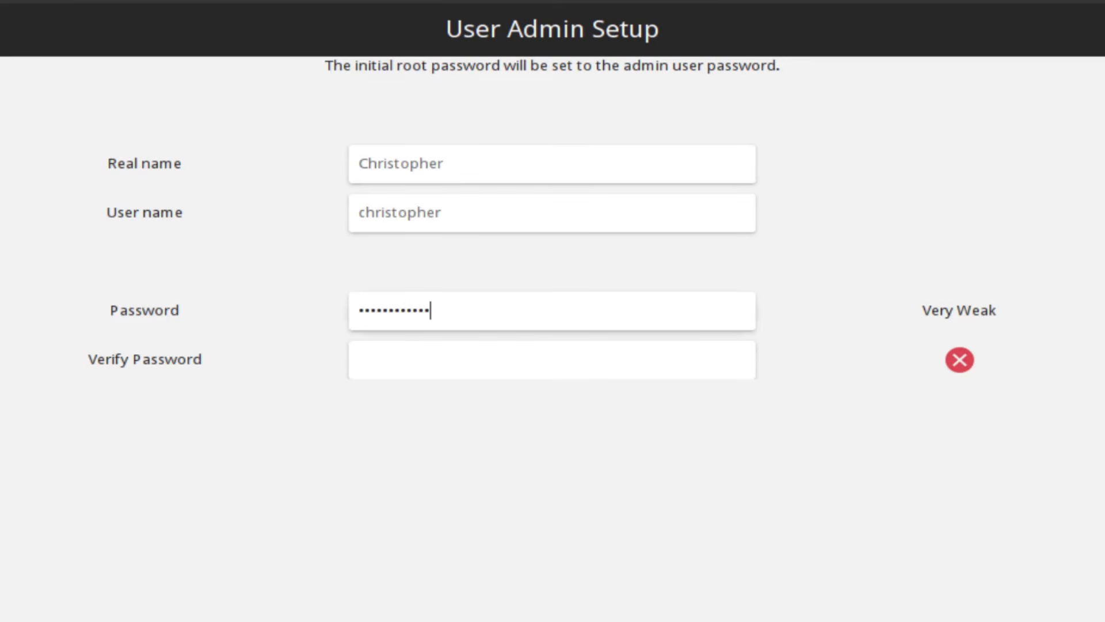
pyautogui.write('345678')
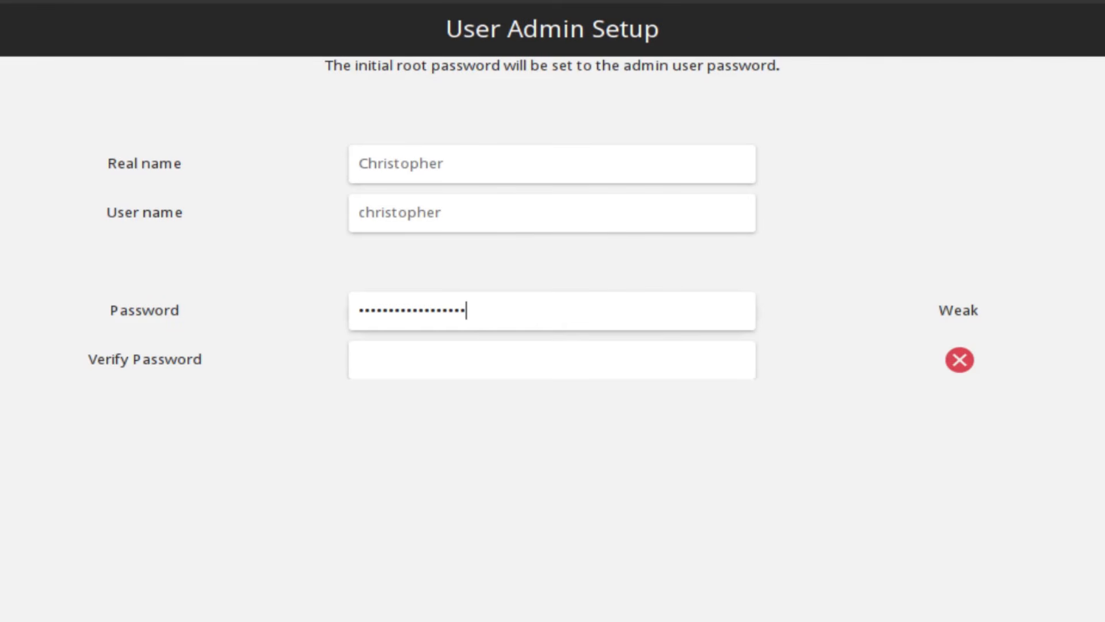
pyautogui.press('BackSpace')
pyautogui.press('BackSpace')
pyautogui.press('BackSpace')
pyautogui.press('BackSpace')
pyautogui.press('BackSpace')
pyautogui.press('BackSpace')
pyautogui.press('BackSpace')
pyautogui.press('BackSpace')
pyautogui.press('BackSpace')
pyautogui.press('BackSpace')
pyautogui.press('BackSpace')
pyautogui.press('BackSpace')
pyautogui.press('BackSpace')
pyautogui.press('BackSpace')
pyautogui.press('BackSpace')
pyautogui.press('BackSpace')
pyautogui.press('BackSpace')
pyautogui.press('BackSpace')
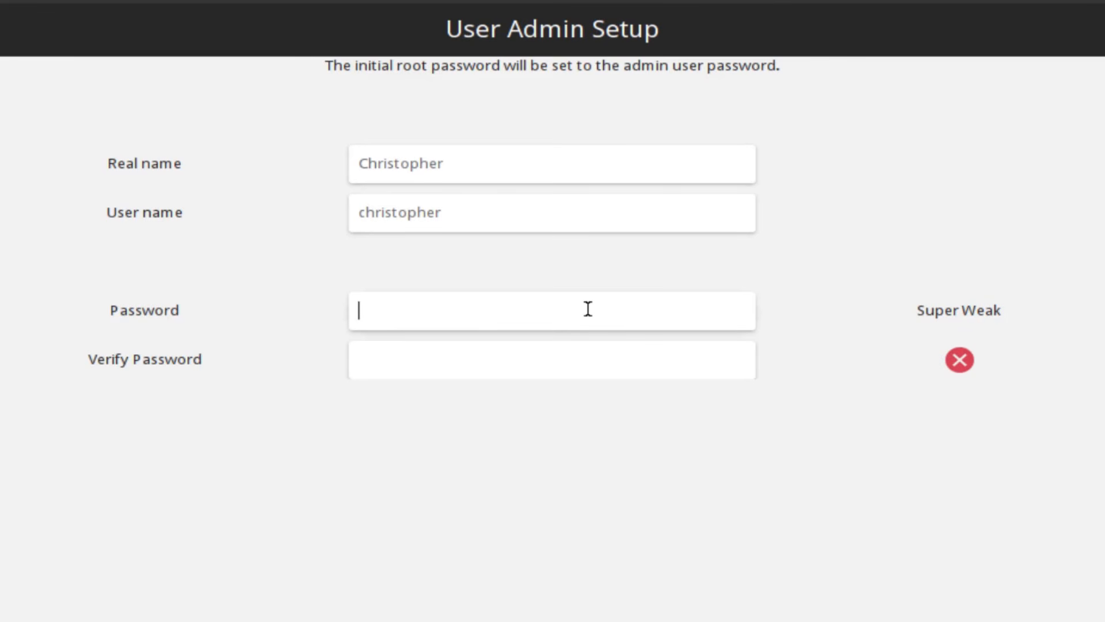
pyautogui.write('123')
pyautogui.press('BackSpace')
pyautogui.press('BackSpace')
pyautogui.press('BackSpace')
pyautogui.write('password')
# Type the matching password in Verify Password, then dismiss the Password field's context menu
pyautogui.click(594, 354)
pyautogui.write('password')
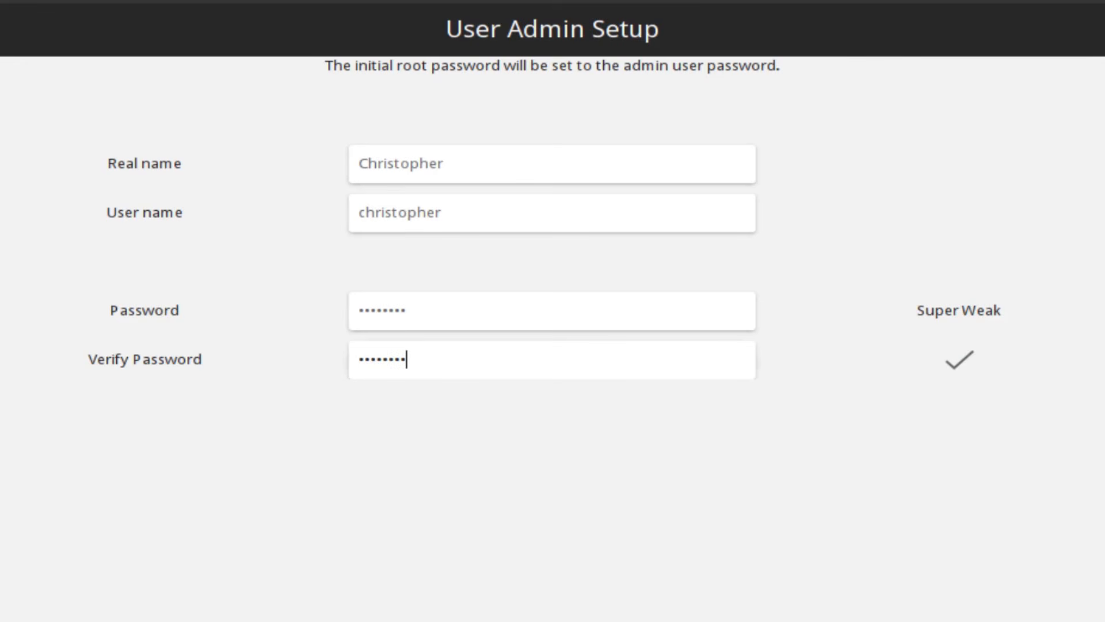
pyautogui.press('BackSpace')
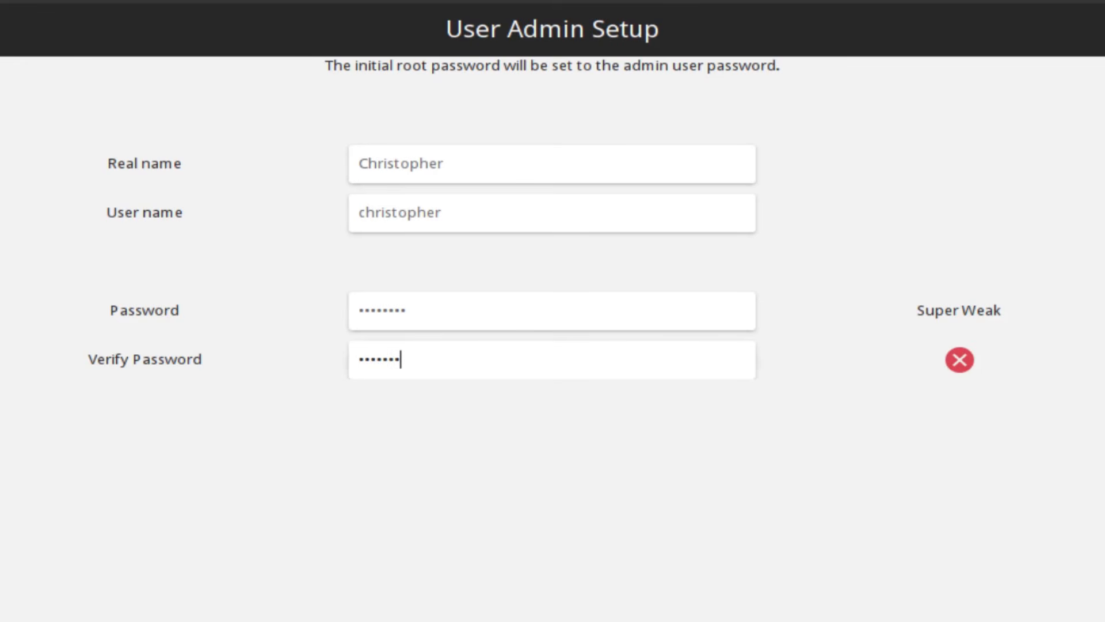
pyautogui.write('1')
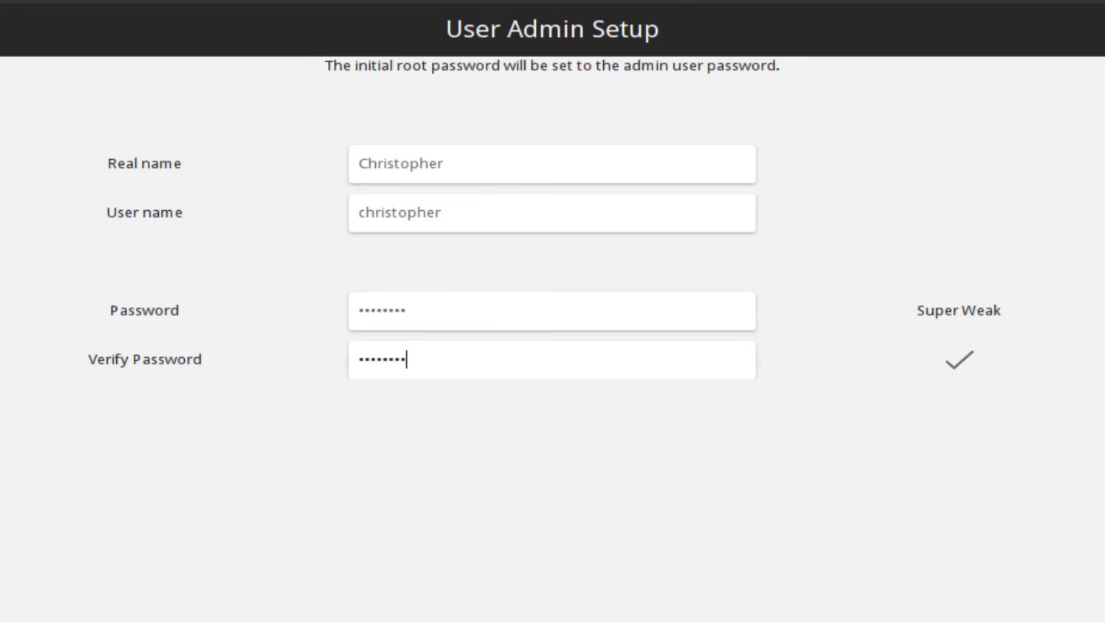
pyautogui.rightClick(547, 309)
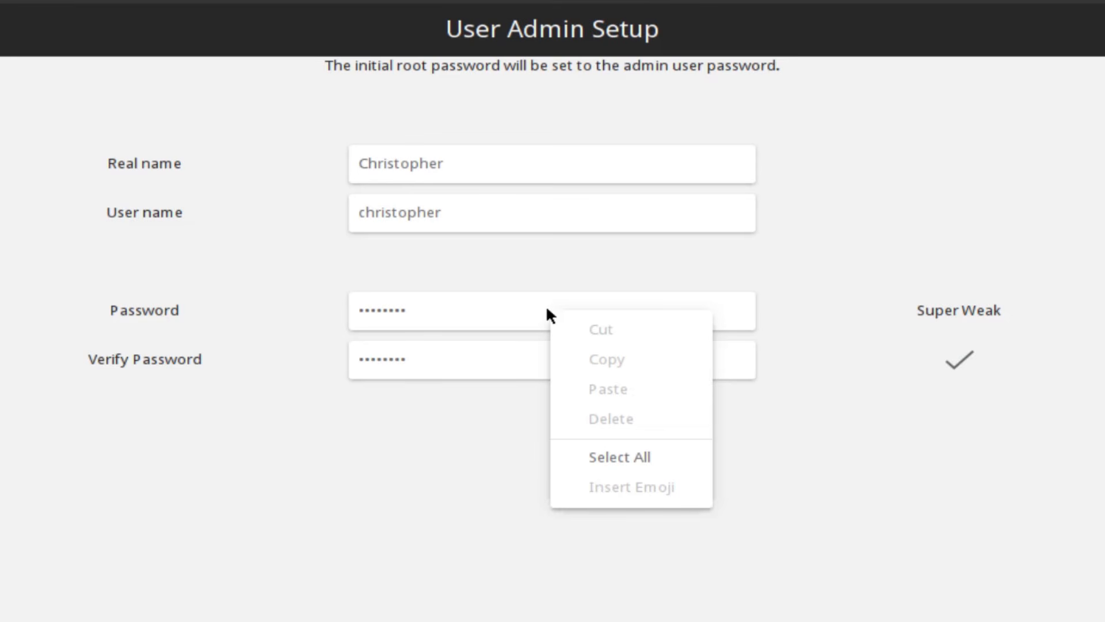
pyautogui.click(489, 359)
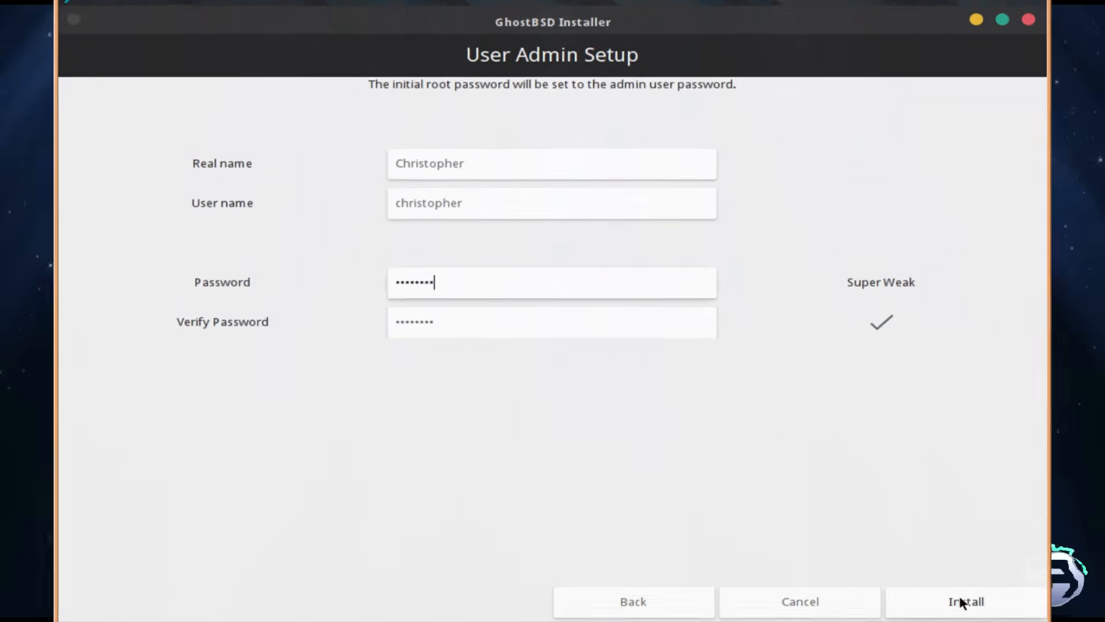
# Start the GhostBSD installation and let it run until Installation Completed appears
pyautogui.click(926, 581)
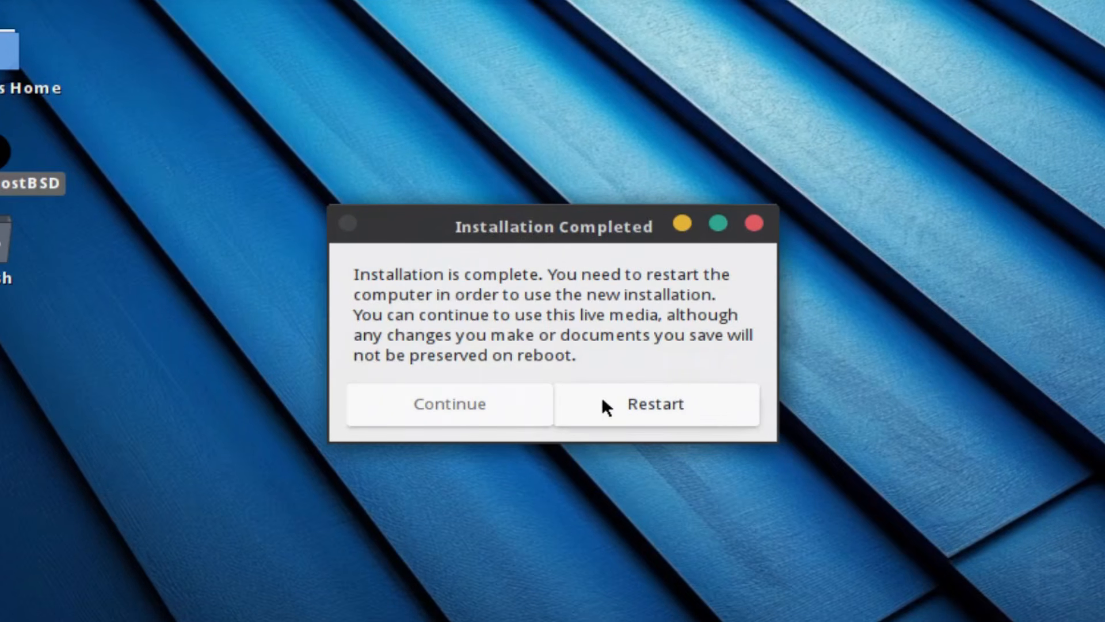
# Continue in the live session, then shut down the live GhostBSD system via System > Shut Down
pyautogui.click(467, 406)
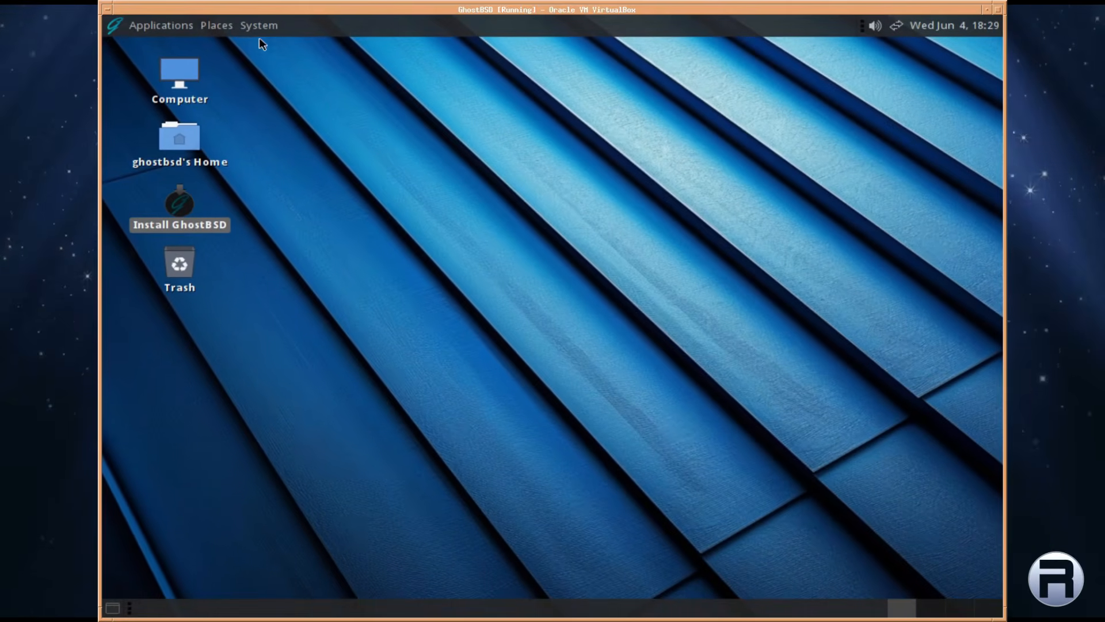
pyautogui.click(259, 26)
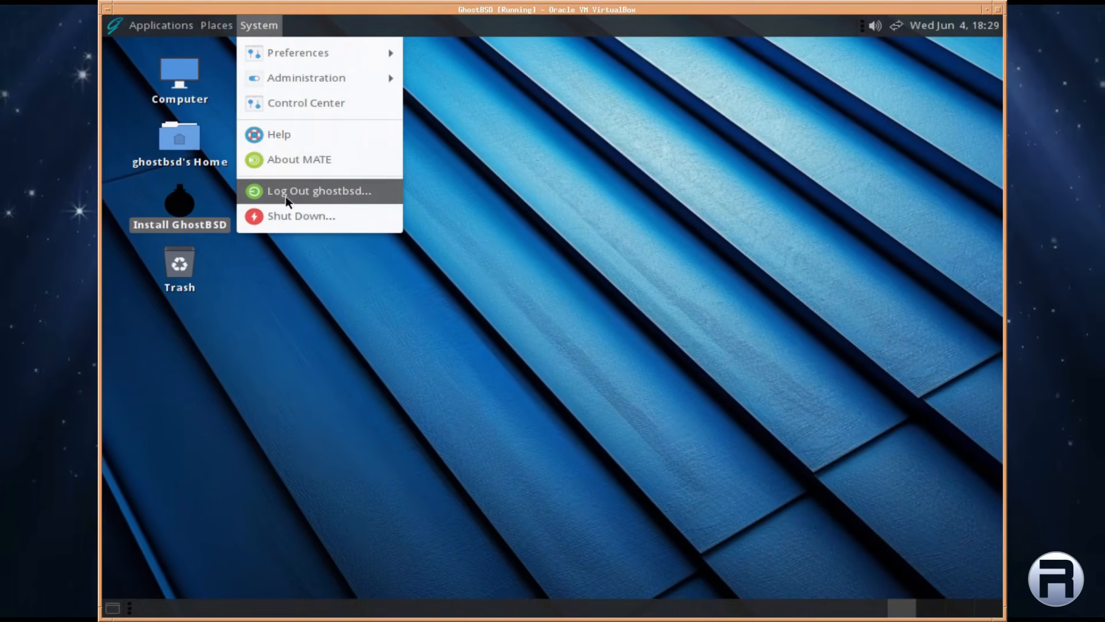
pyautogui.click(285, 214)
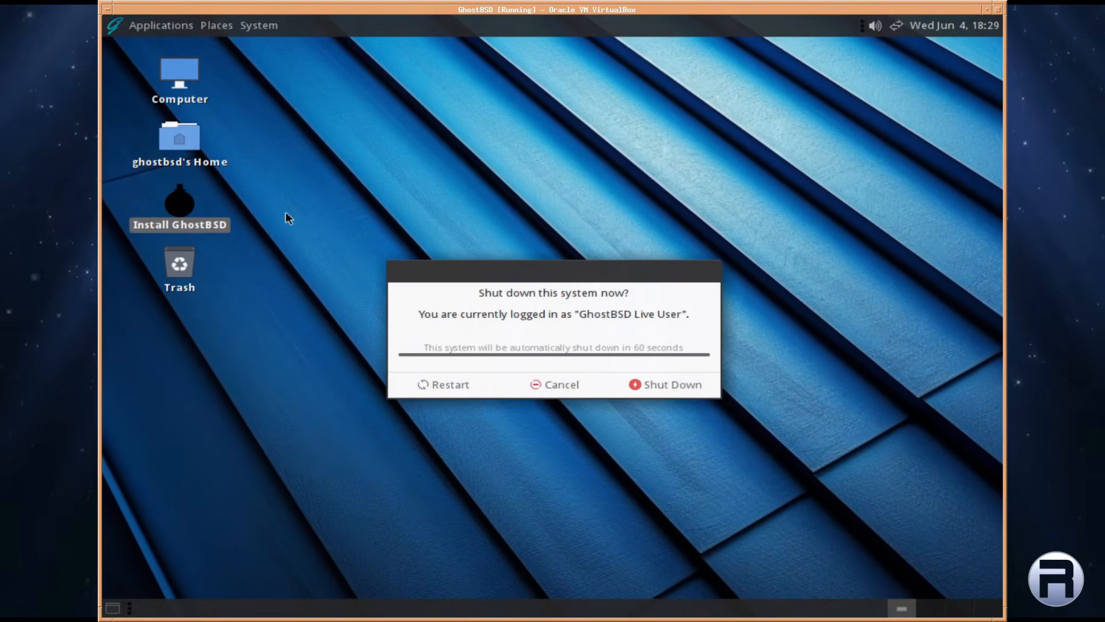
pyautogui.click(647, 386)
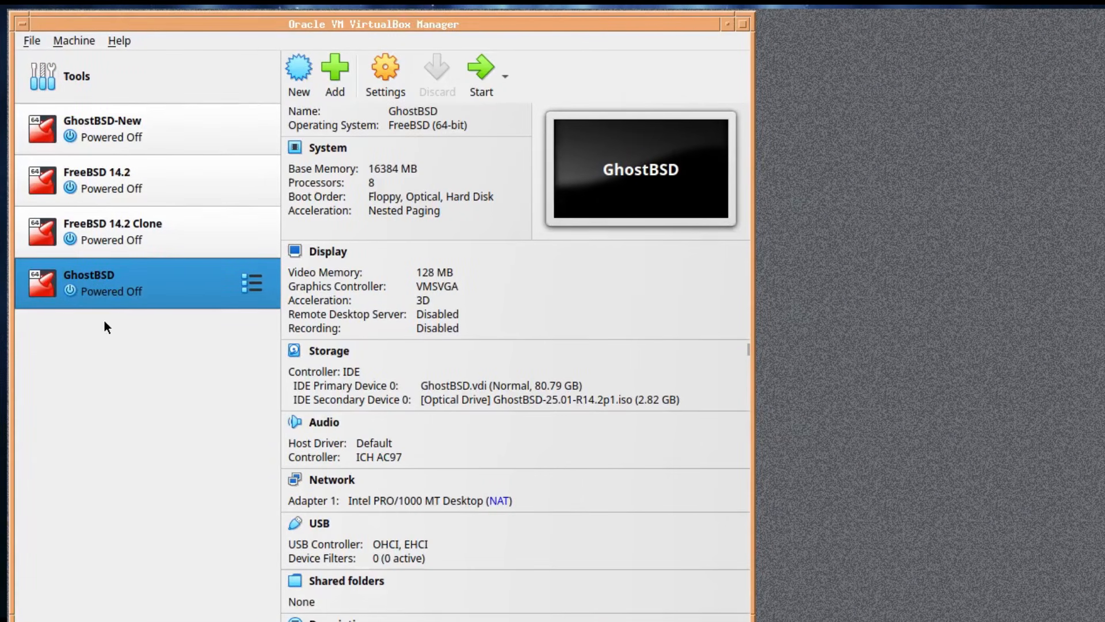
# Remove the GhostBSD ISO optical drive in the VM's Storage settings, save, and start the VM
pyautogui.rightClick(102, 281)
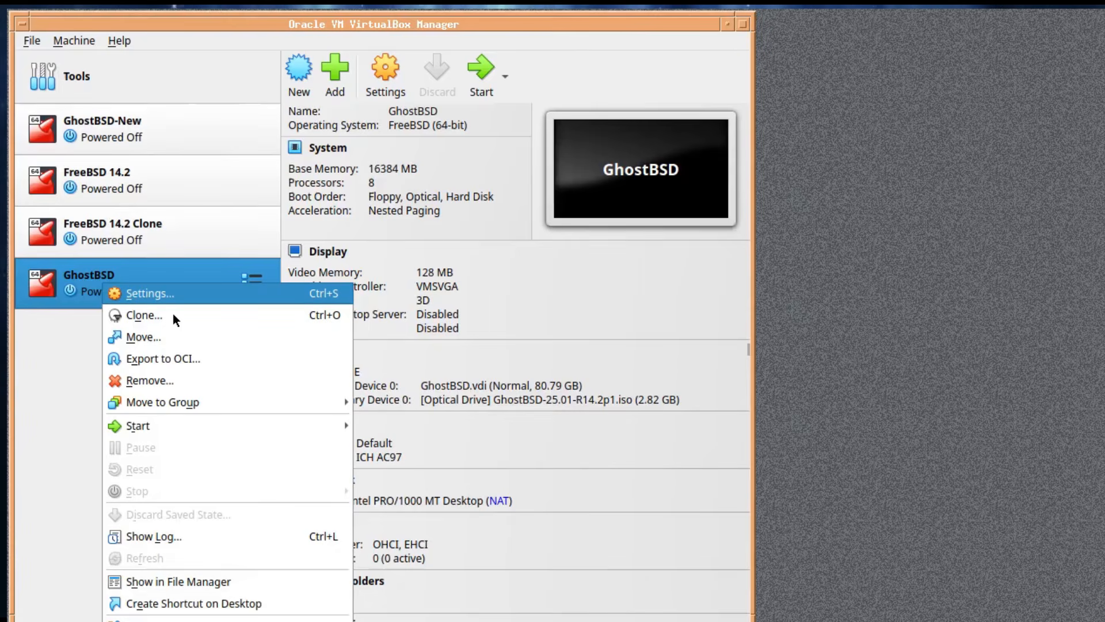
pyautogui.press('Return')
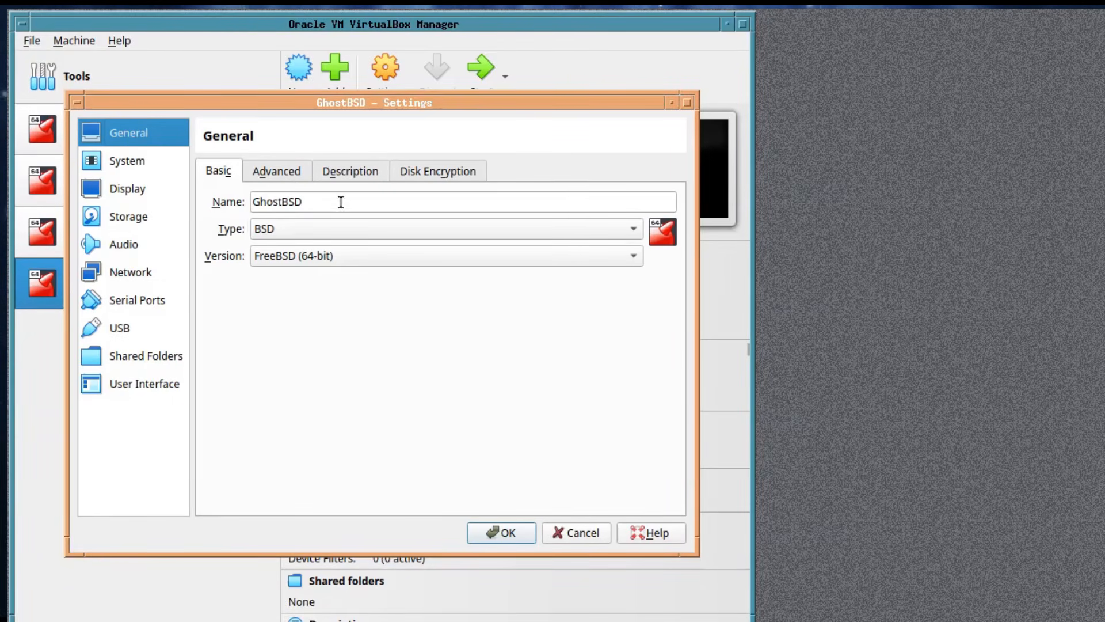
pyautogui.click(132, 217)
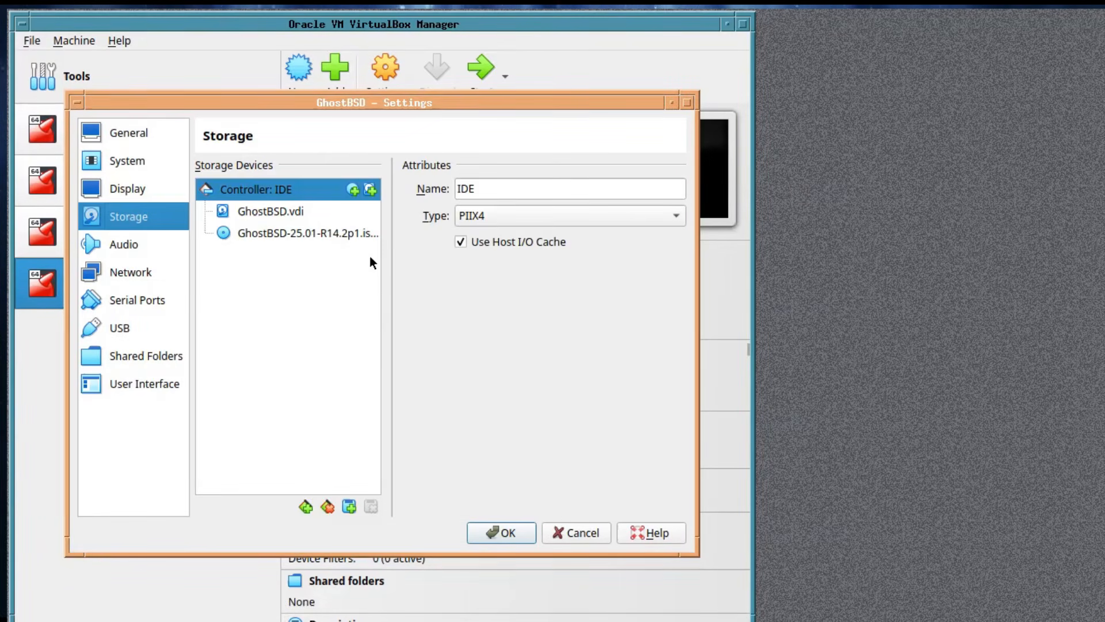
pyautogui.click(302, 234)
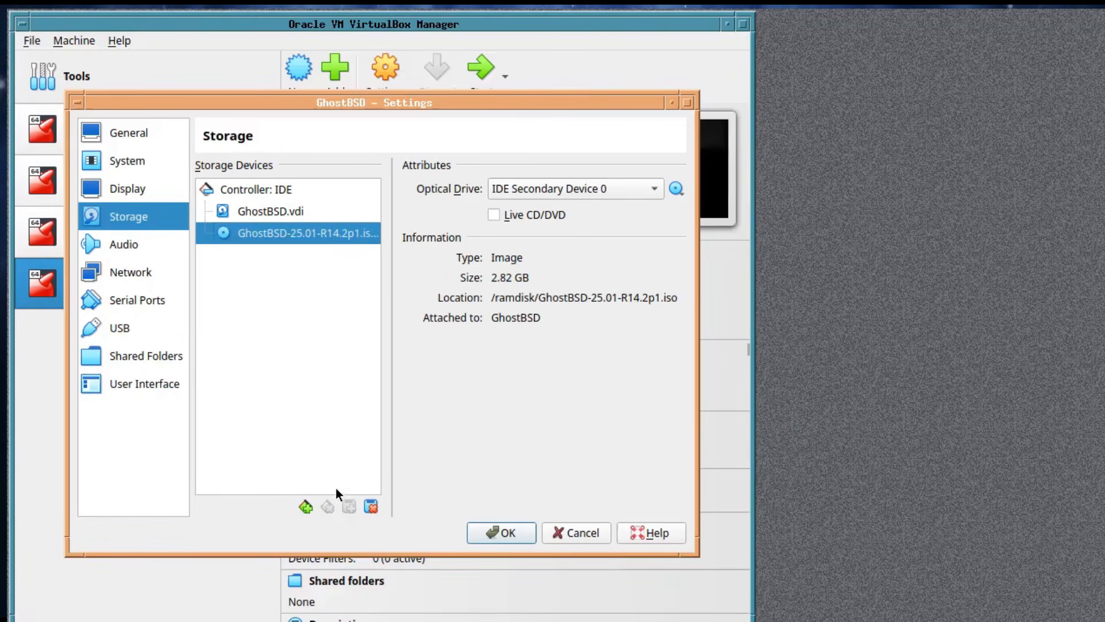
pyautogui.click(372, 506)
pyautogui.click(354, 399)
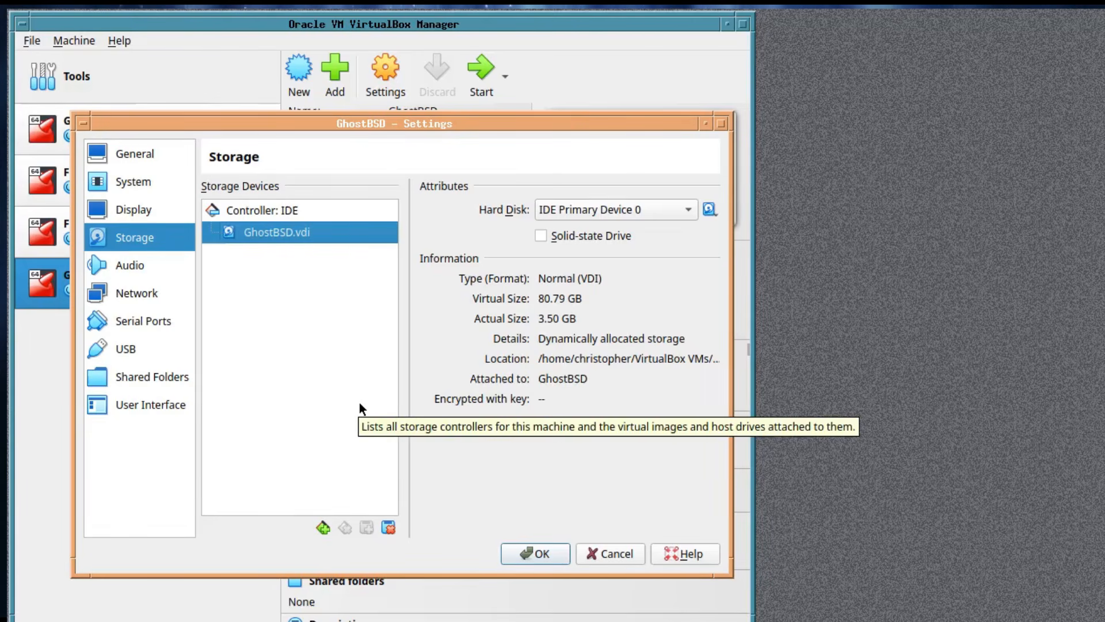
pyautogui.click(533, 553)
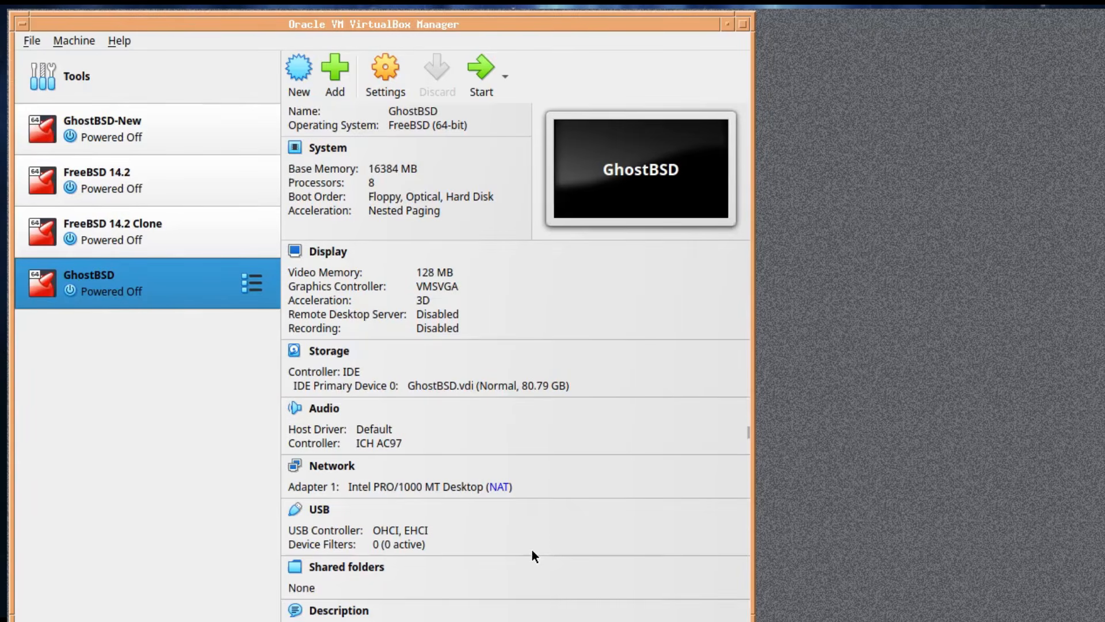
pyautogui.doubleClick(82, 286)
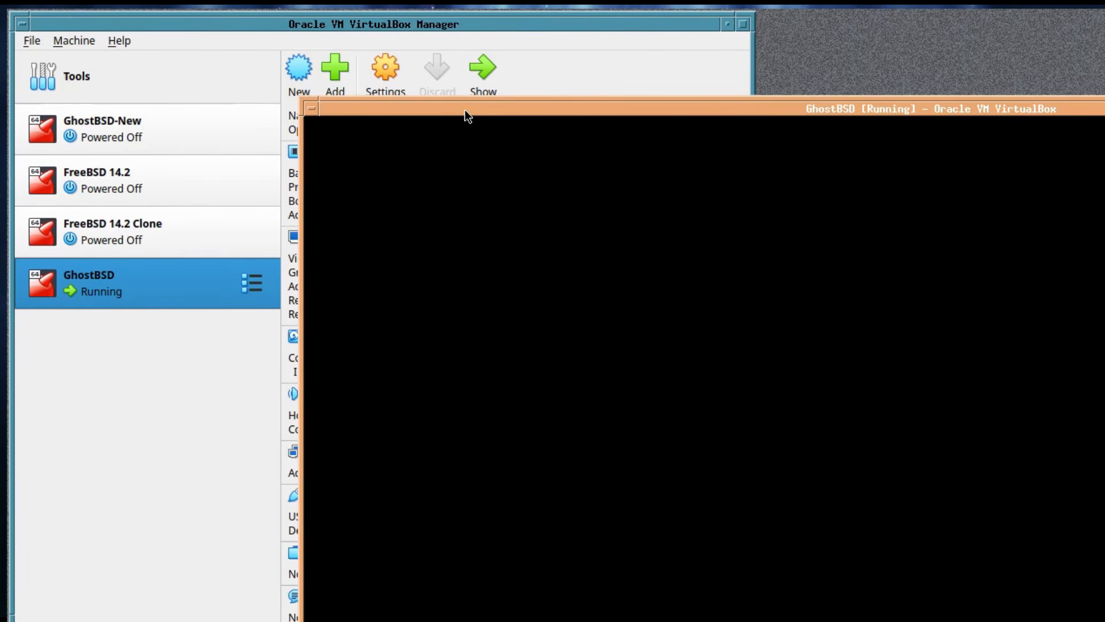
# Pause the autoboot countdown and boot GhostBSD in multi user mode to the login screen
pyautogui.moveTo(465, 110); pyautogui.dragTo(432, 59)
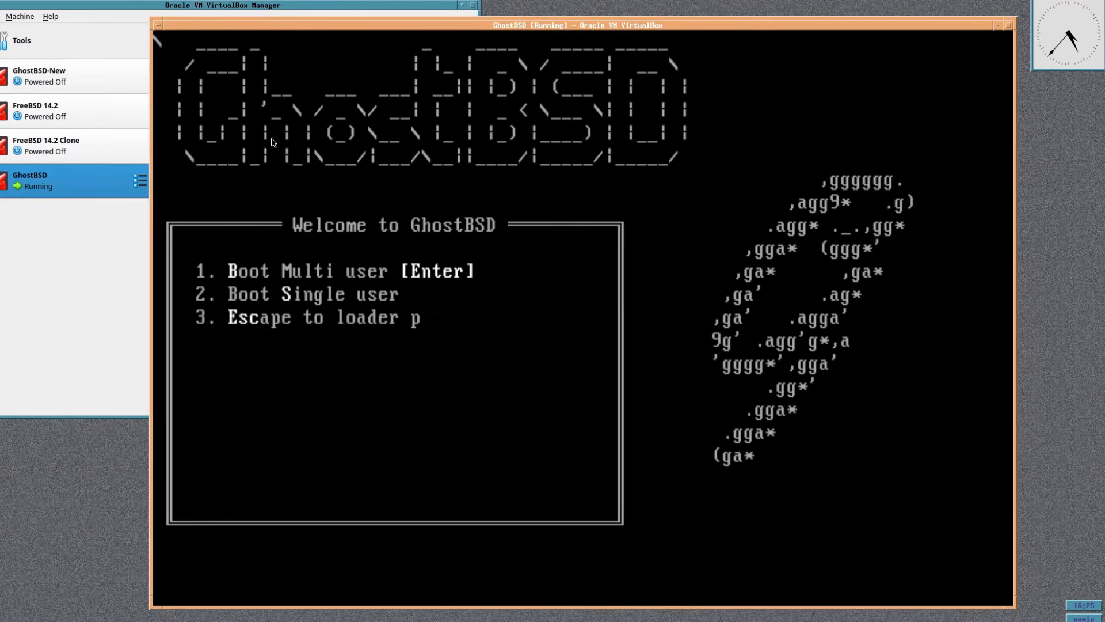
pyautogui.press('space')
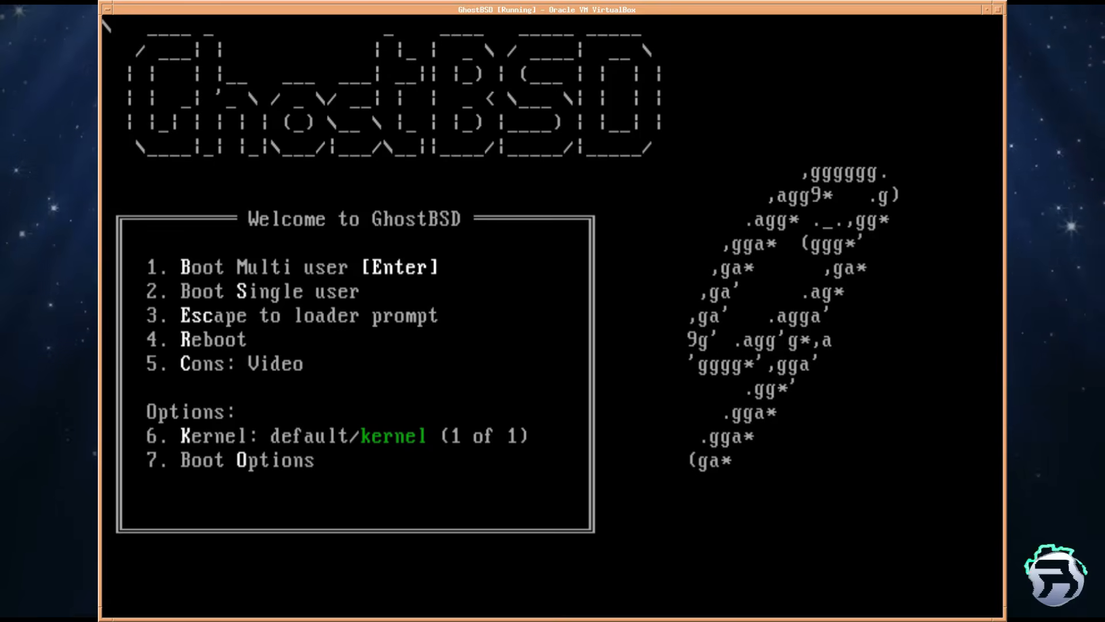
pyautogui.press('Return')
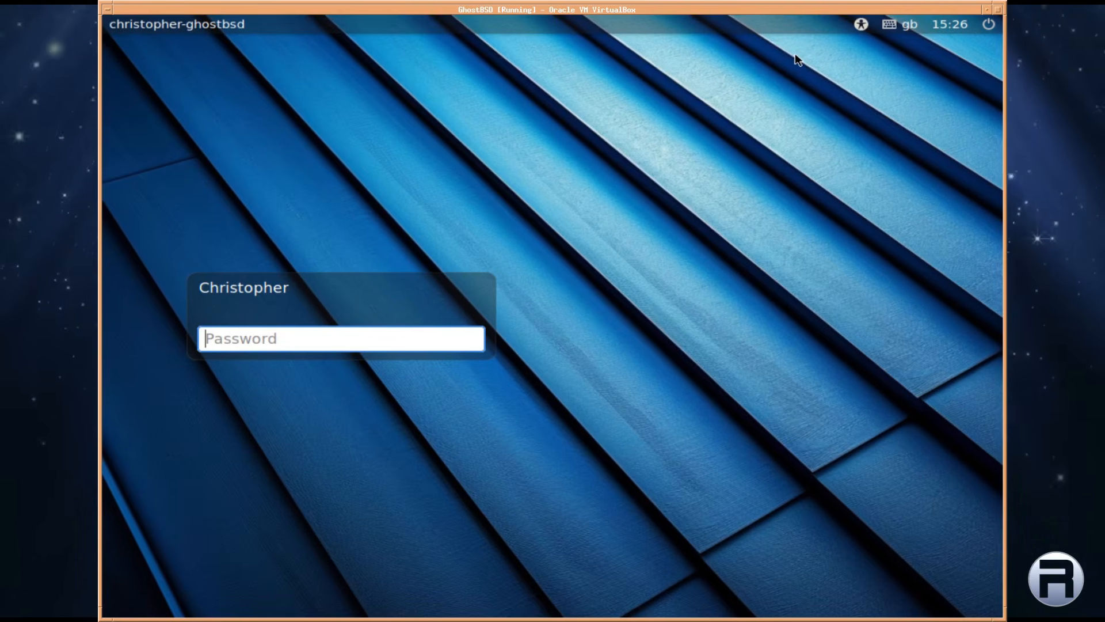
pyautogui.click(860, 26)
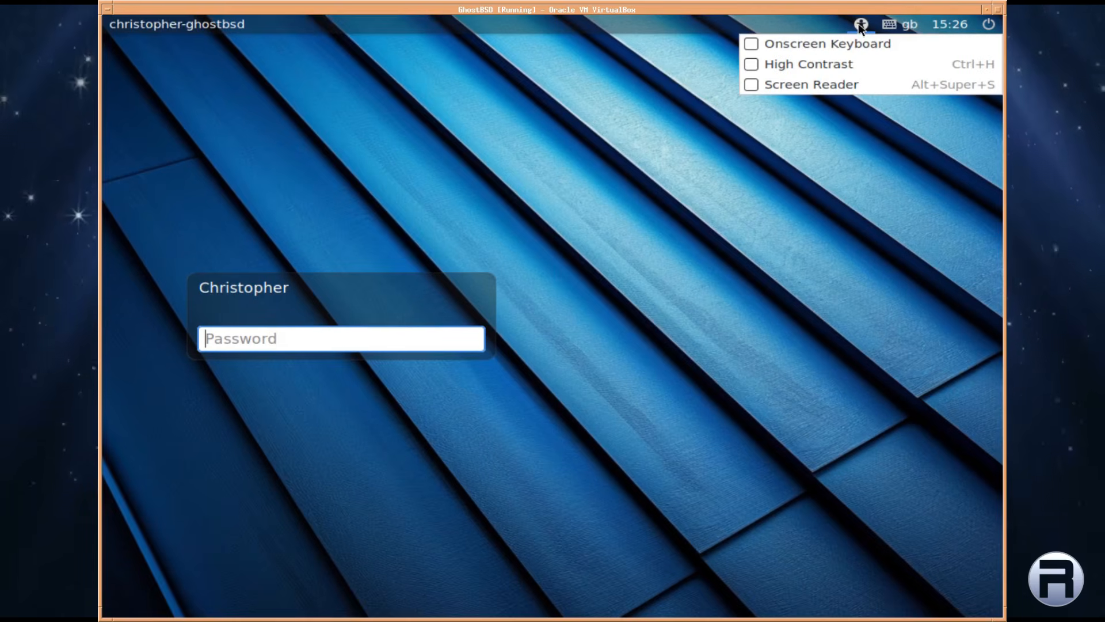
pyautogui.click(861, 25)
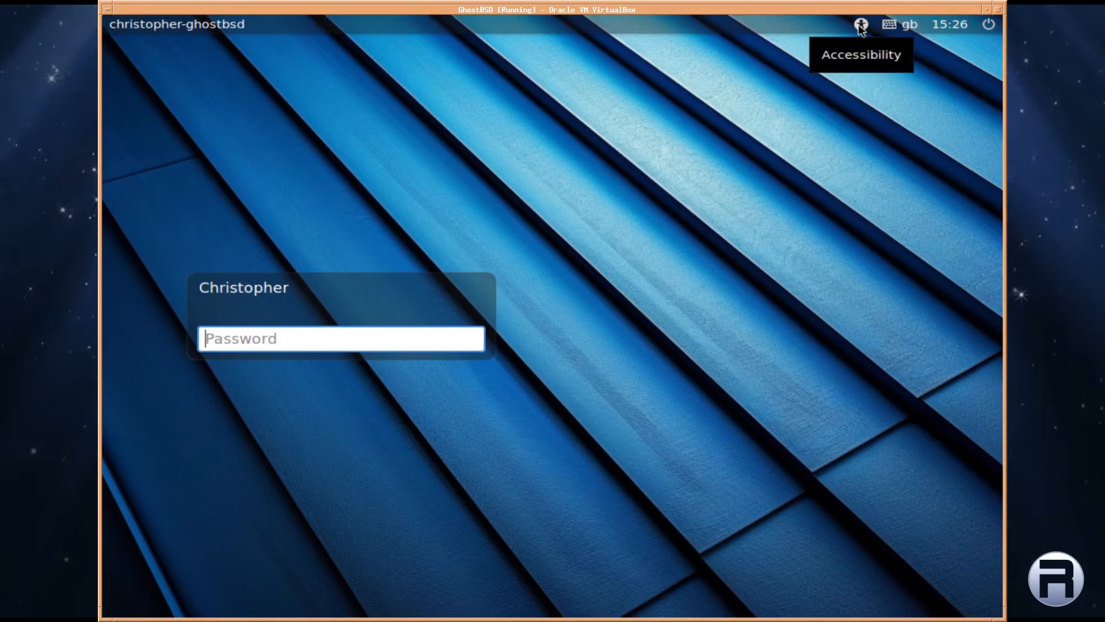
pyautogui.click(893, 26)
pyautogui.click(893, 26)
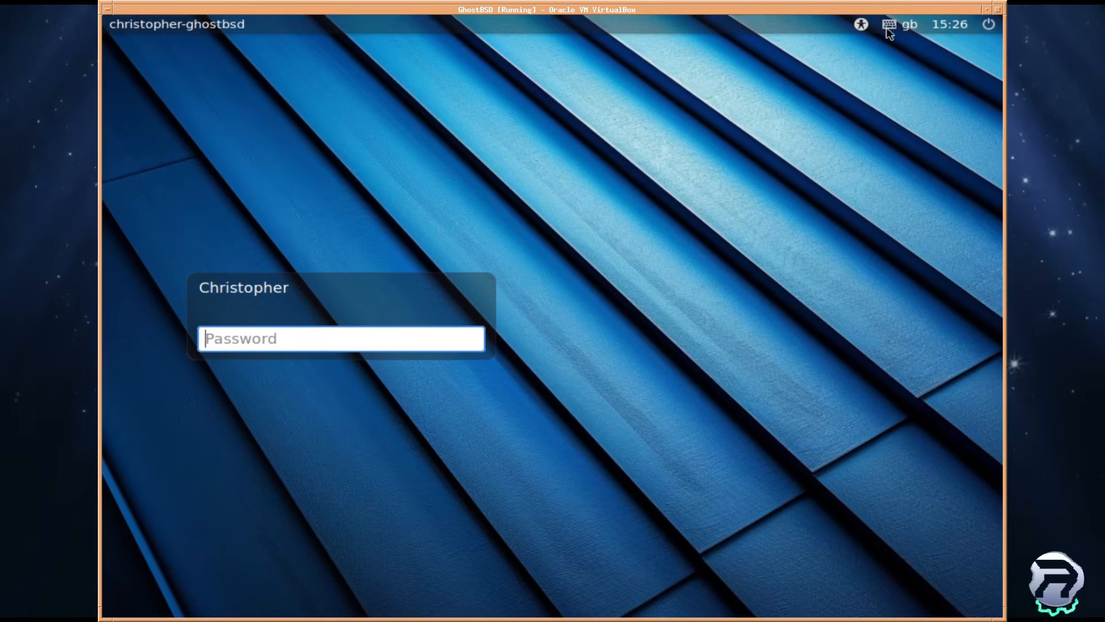
pyautogui.click(889, 25)
pyautogui.moveTo(938, 64)
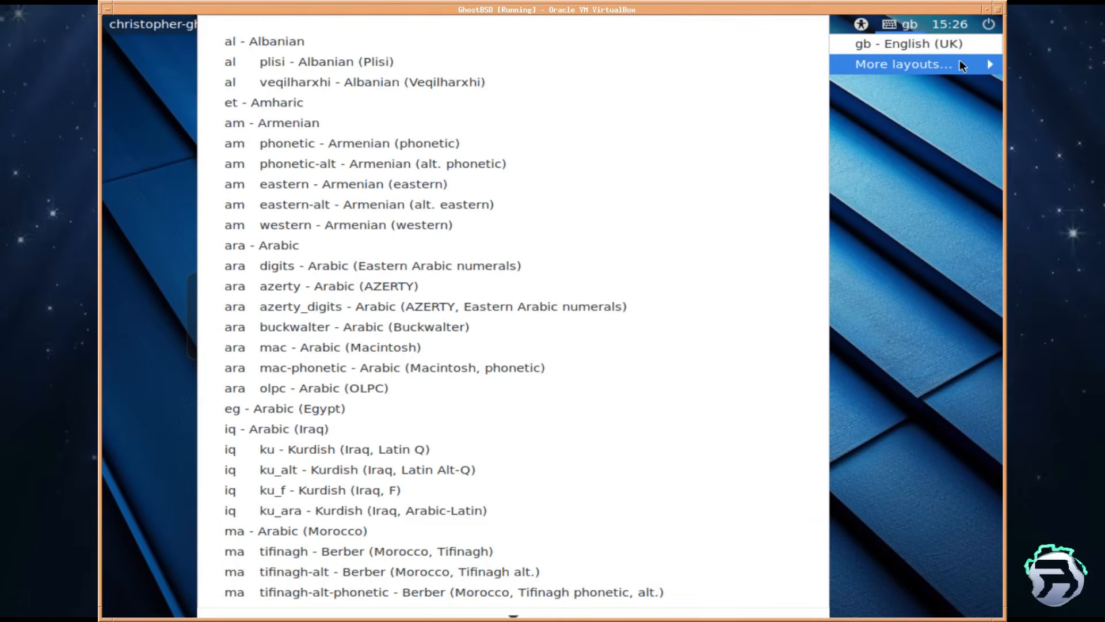
pyautogui.click(911, 99)
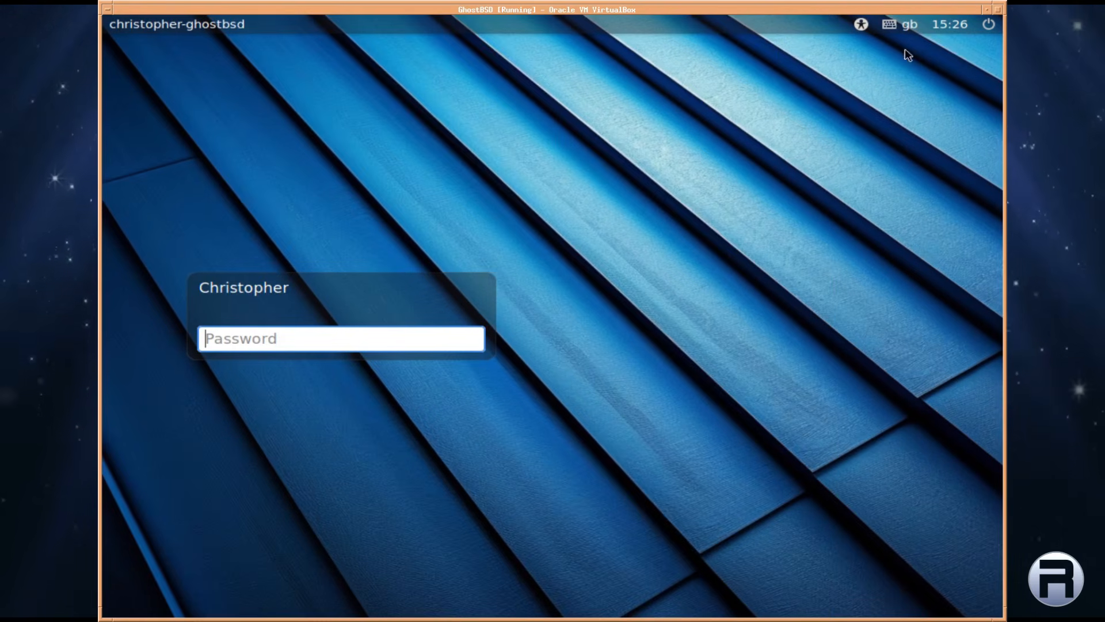
pyautogui.moveTo(947, 26)
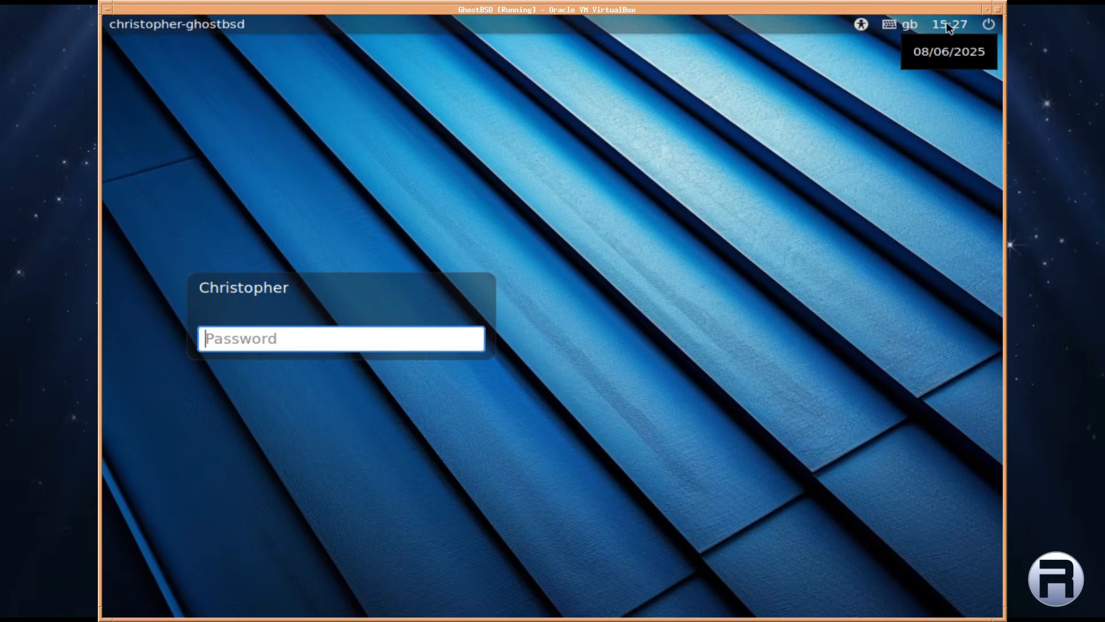
pyautogui.click(990, 23)
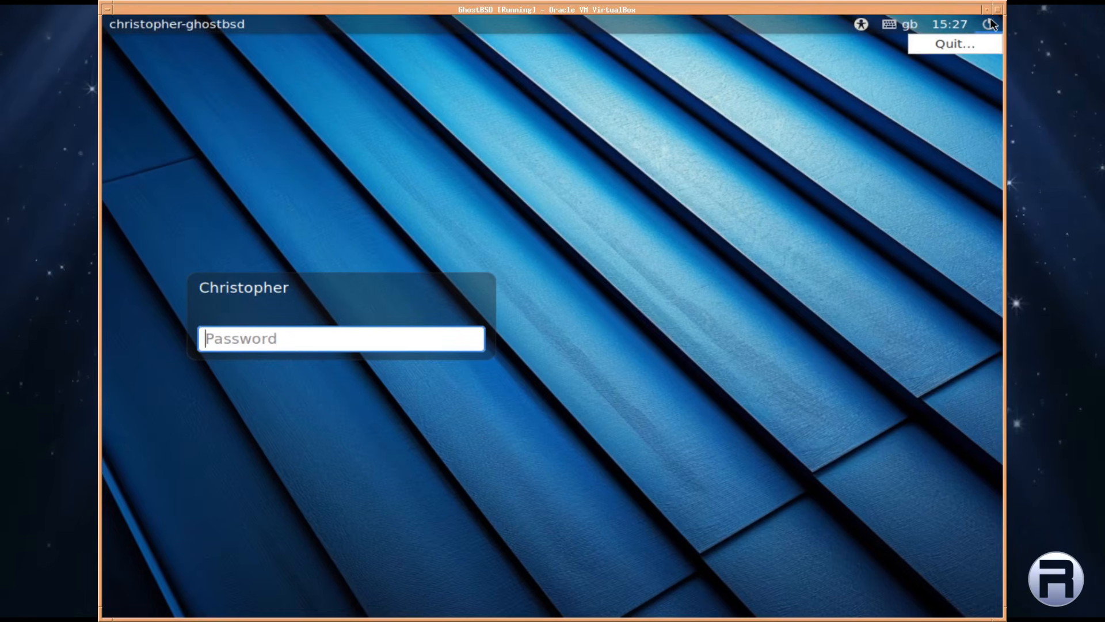
pyautogui.click(908, 94)
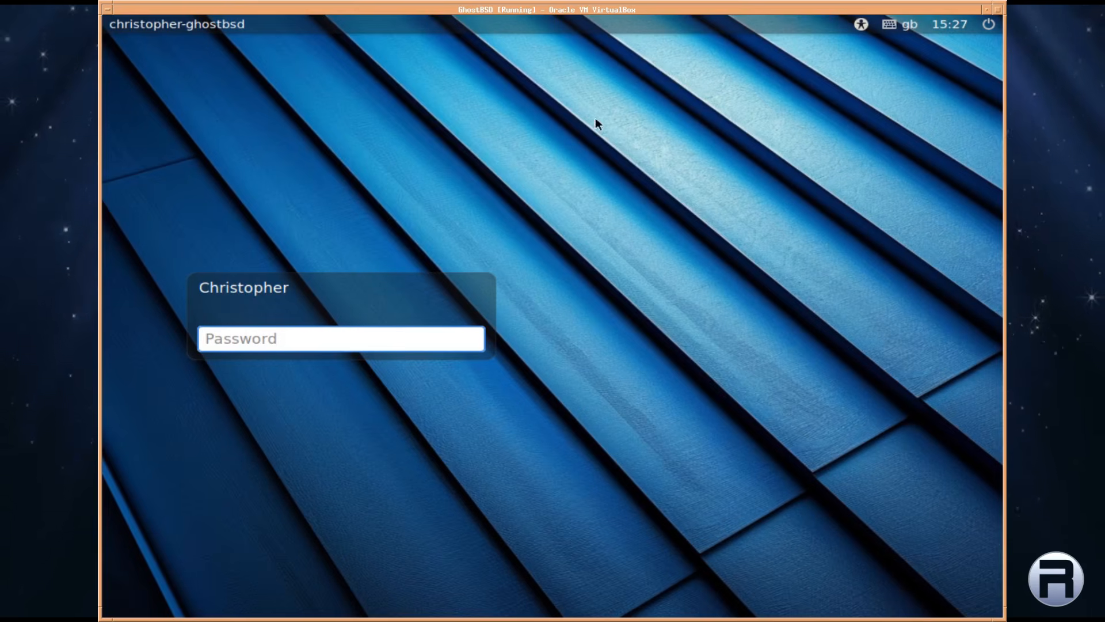
pyautogui.click(296, 344)
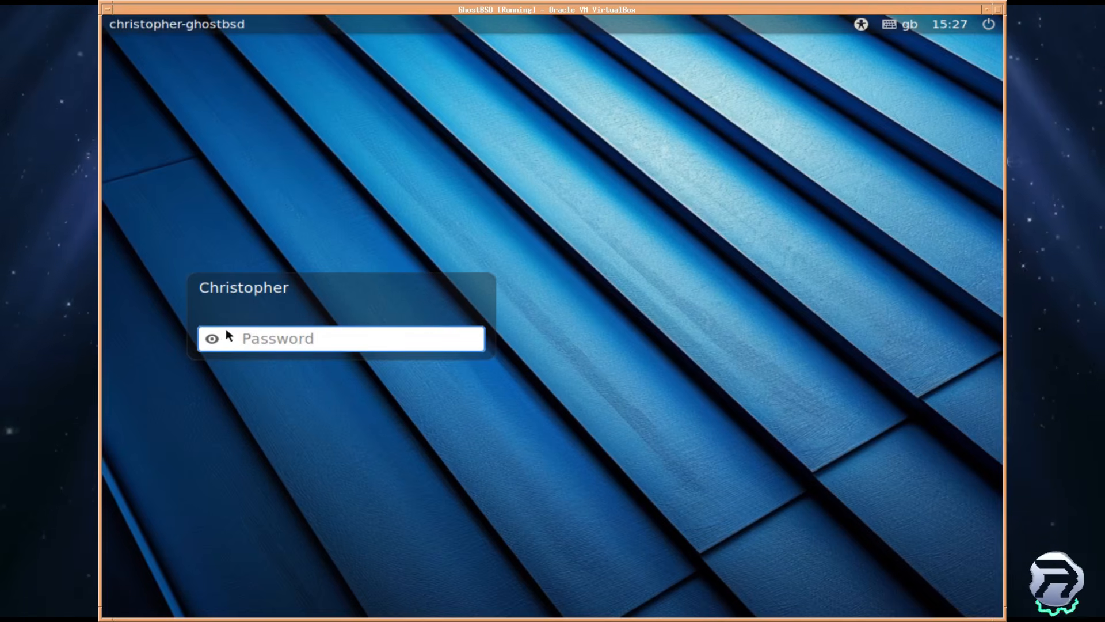
# Log in with the account password entered hidden, after clearing the test characters
pyautogui.click(212, 340)
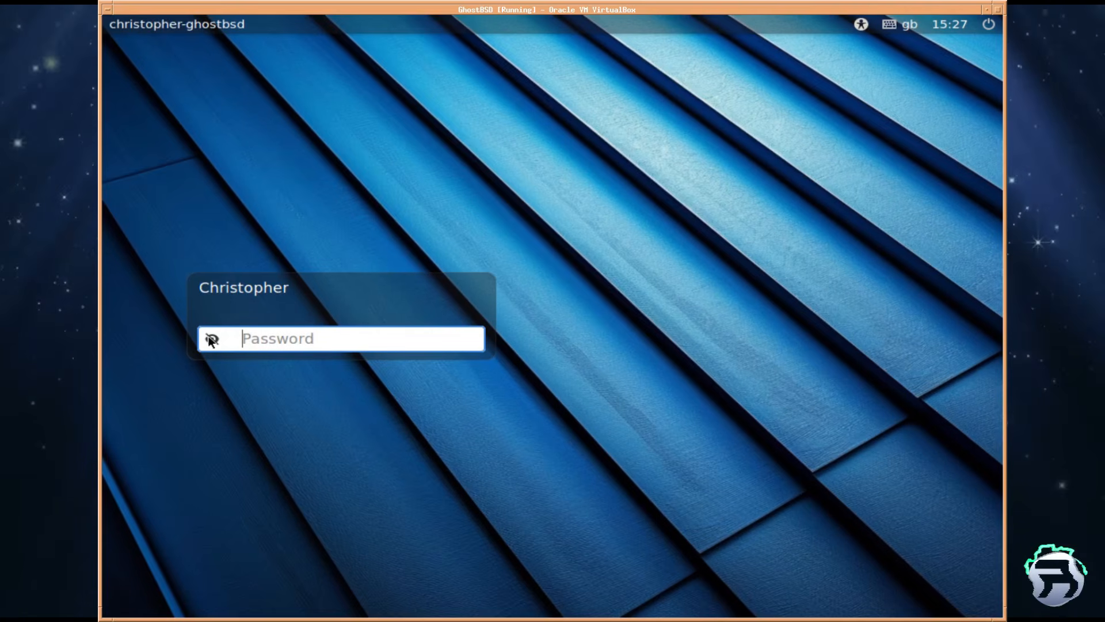
pyautogui.write('ddd')
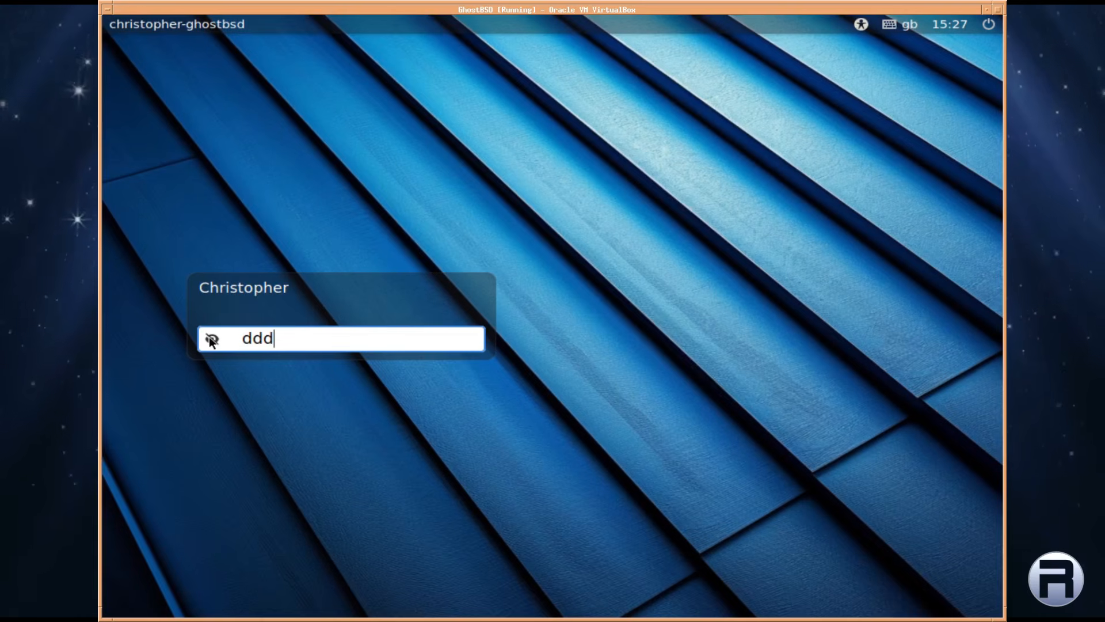
pyautogui.press('BackSpace')
pyautogui.press('BackSpace')
pyautogui.press('BackSpace')
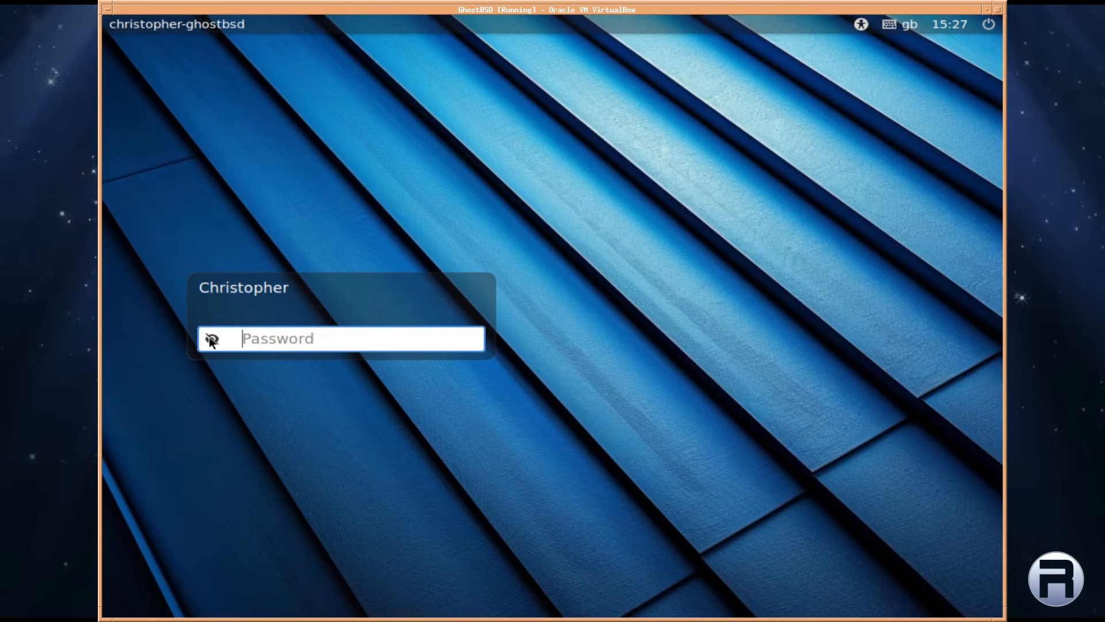
pyautogui.click(212, 339)
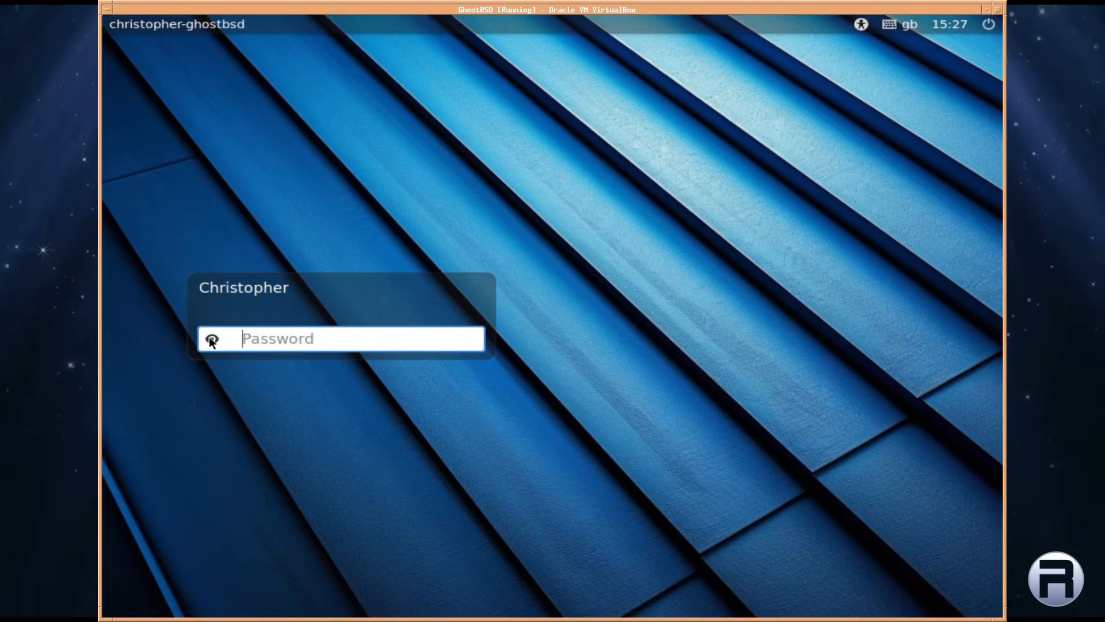
pyautogui.write('ddd')
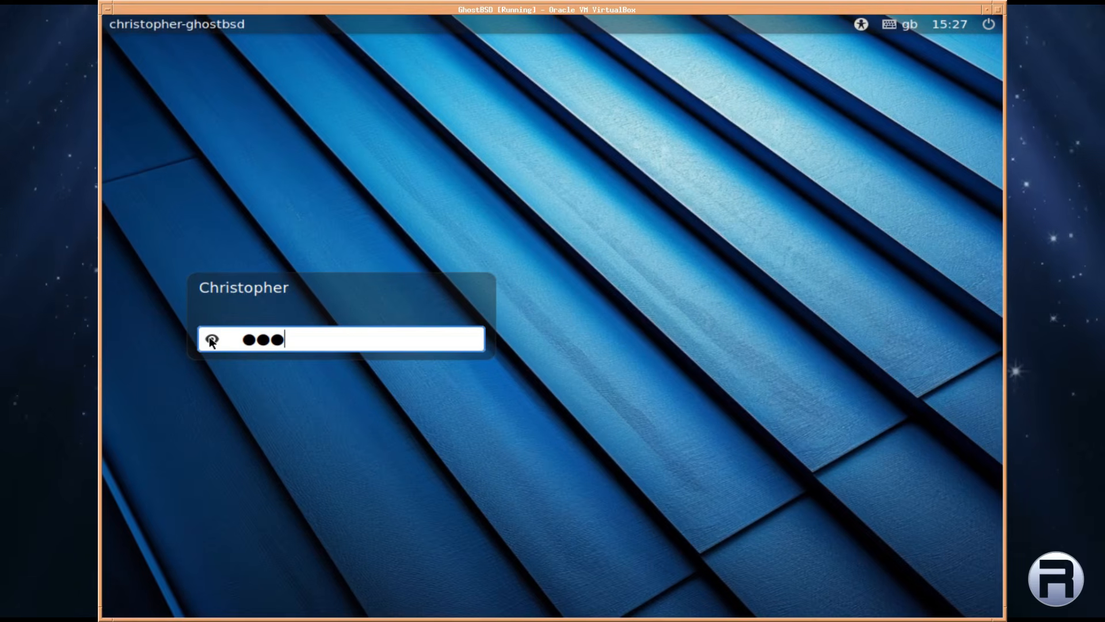
pyautogui.press('BackSpace')
pyautogui.press('BackSpace')
pyautogui.press('BackSpace')
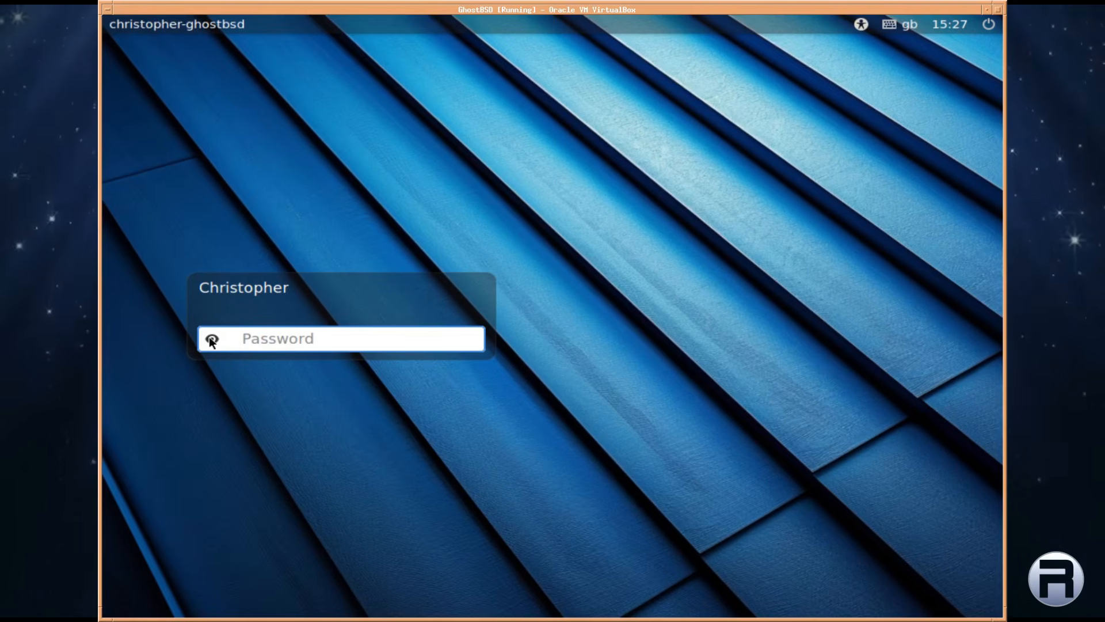
pyautogui.write('ddddd')
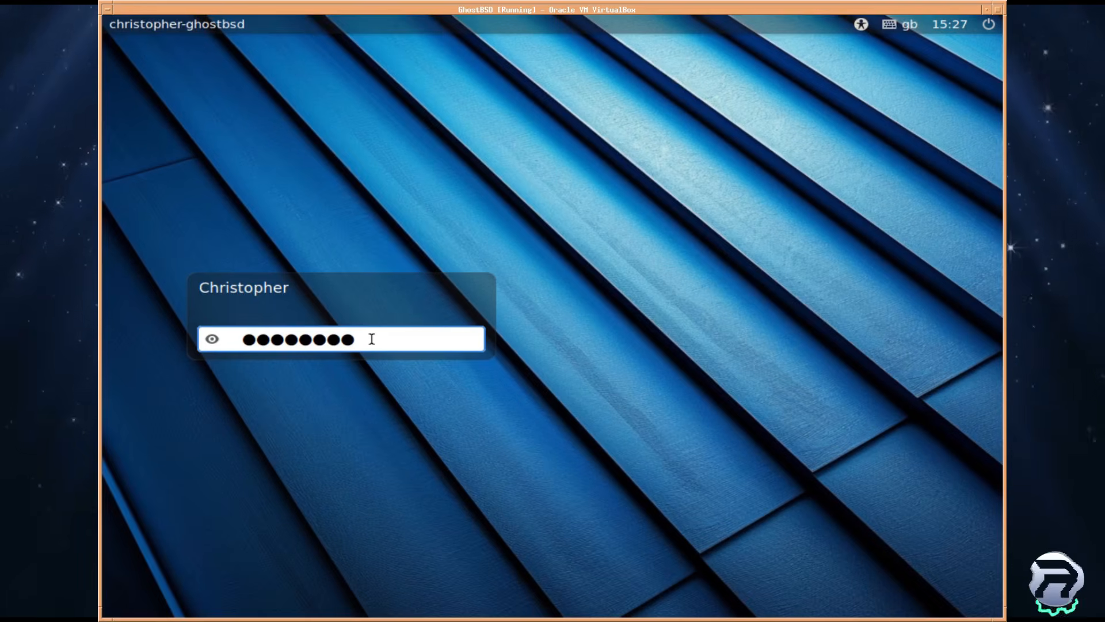
pyautogui.press('Return')
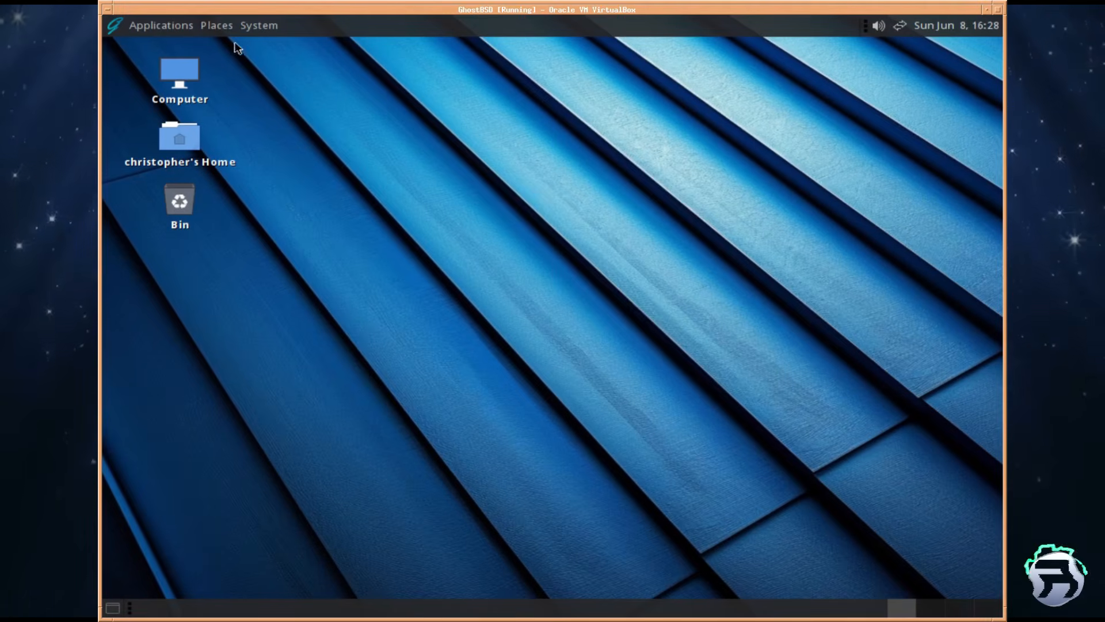
pyautogui.click(113, 27)
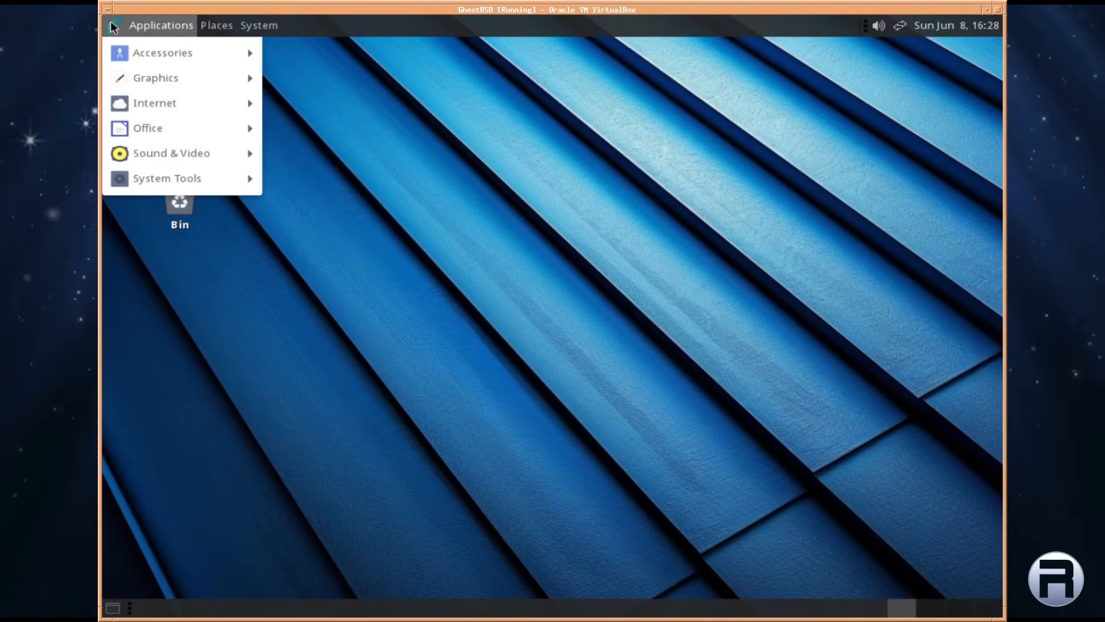
pyautogui.moveTo(121, 53)
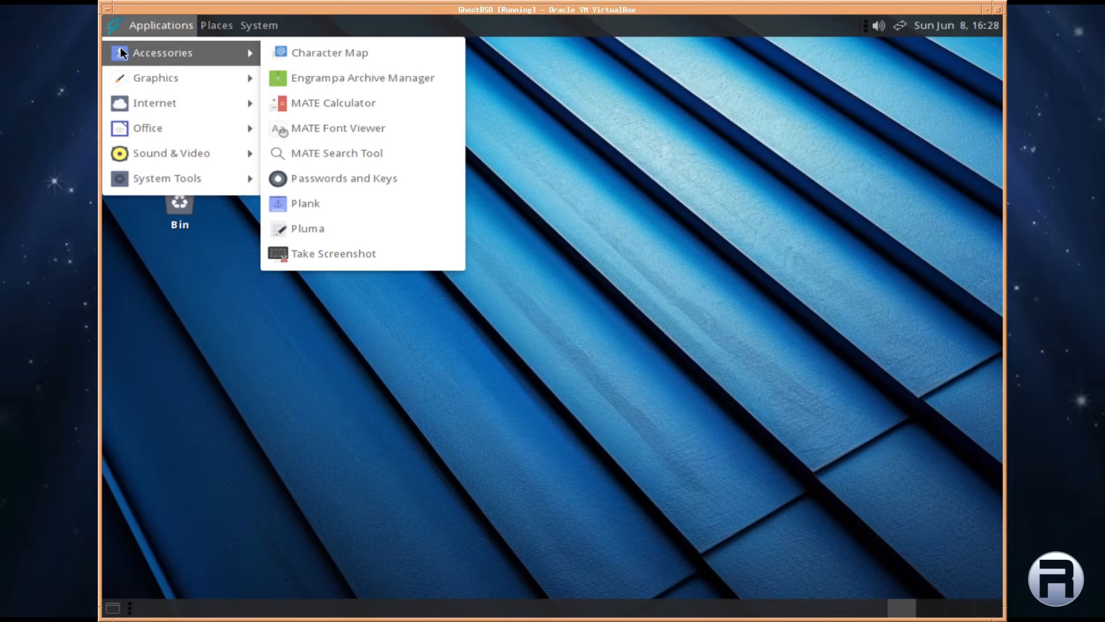
pyautogui.click(587, 68)
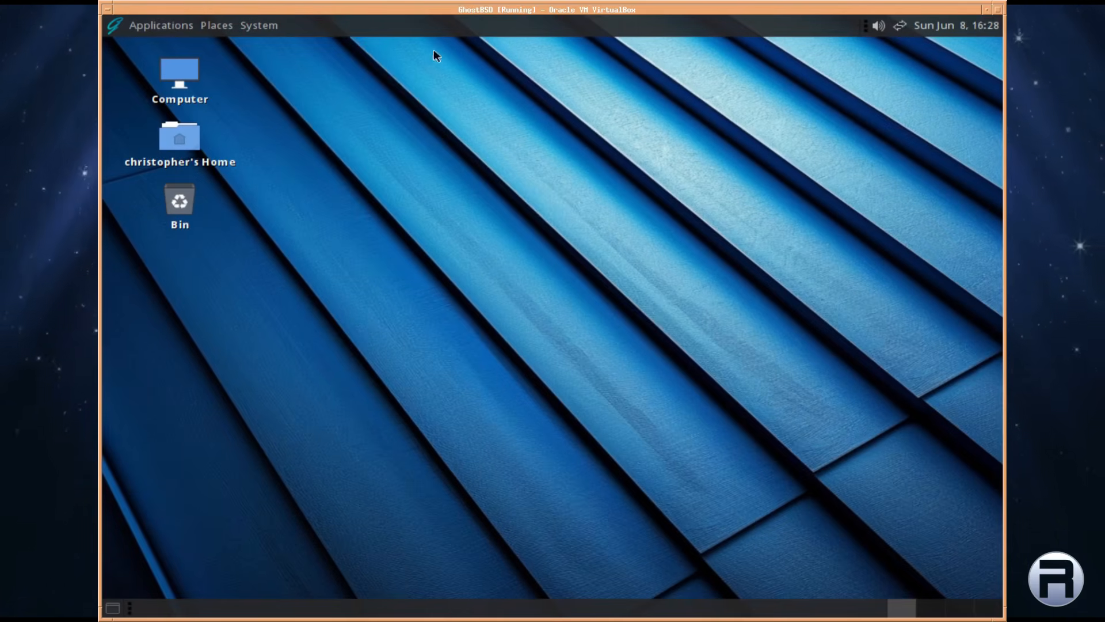
pyautogui.click(879, 25)
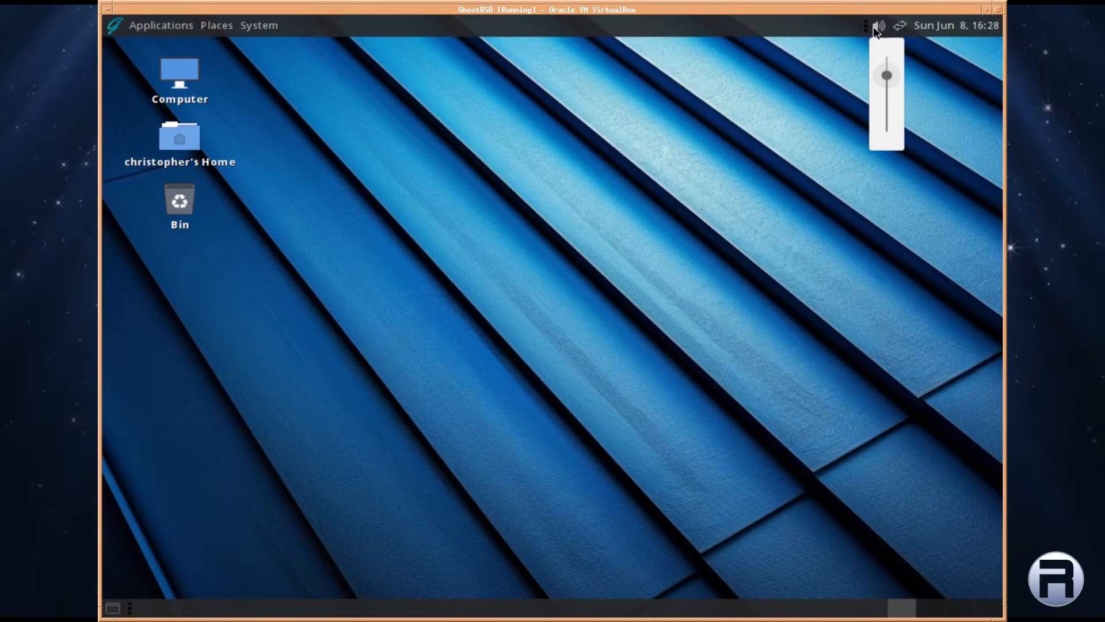
pyautogui.click(876, 32)
pyautogui.click(901, 27)
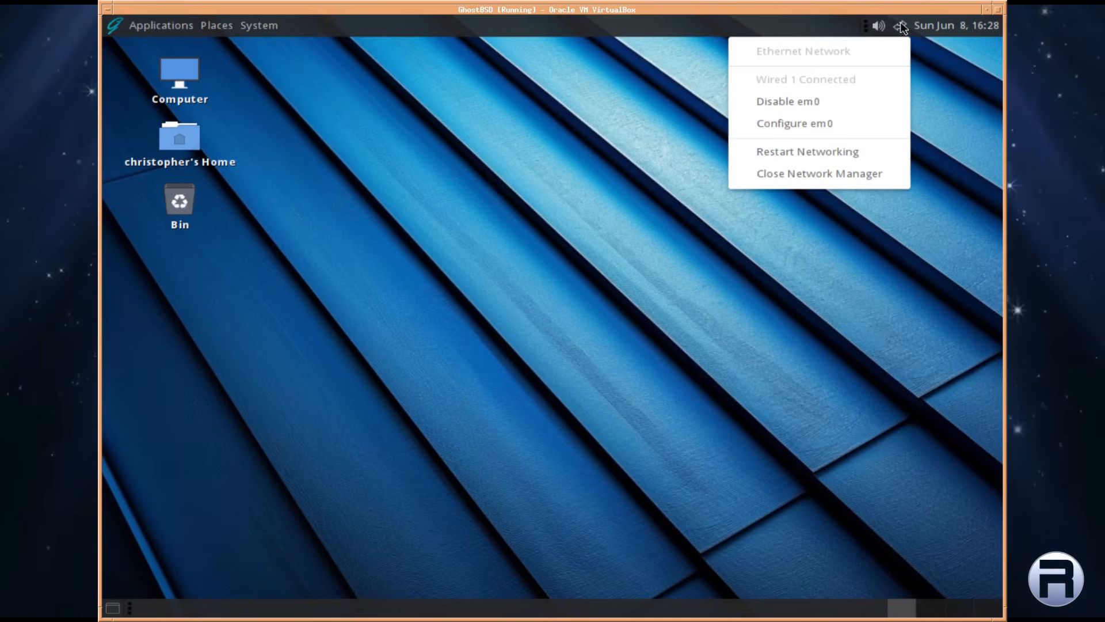
pyautogui.click(902, 27)
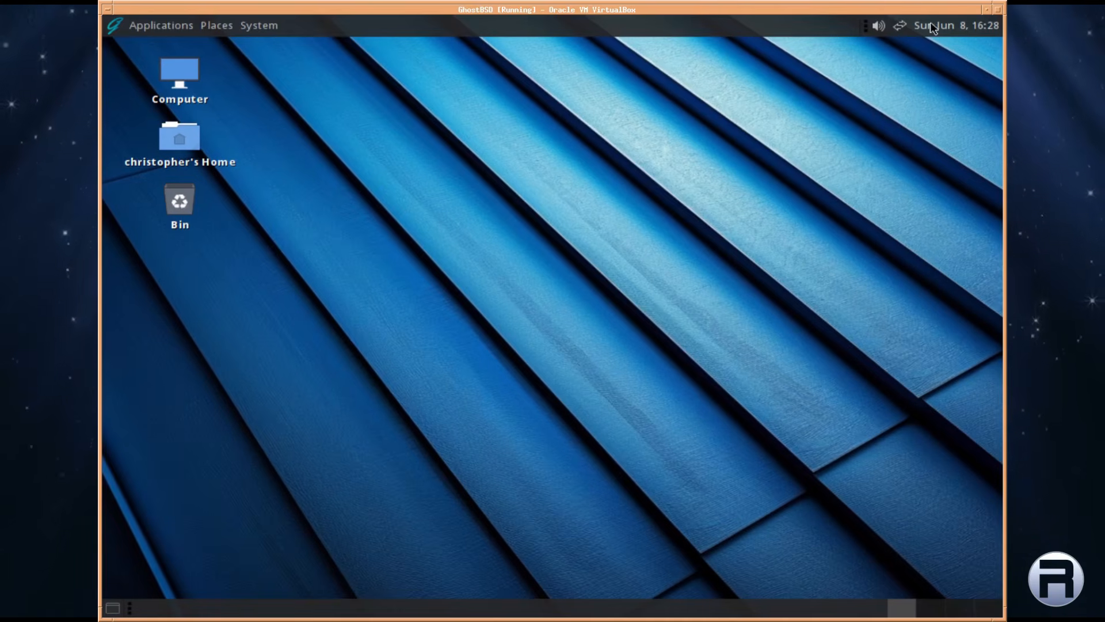
pyautogui.click(937, 26)
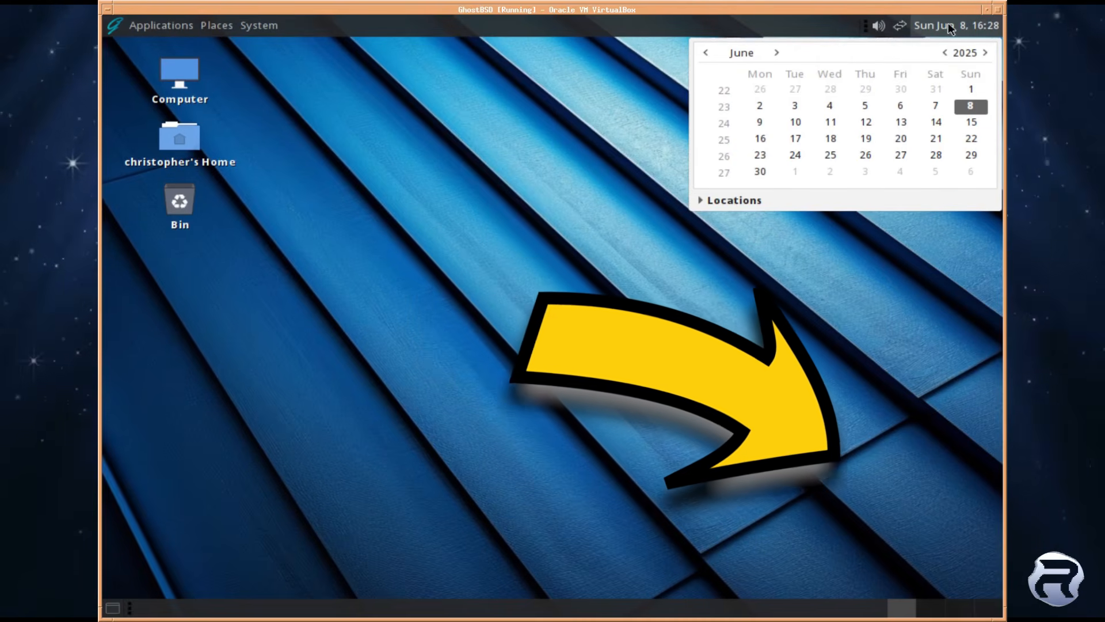
pyautogui.click(945, 27)
pyautogui.click(931, 607)
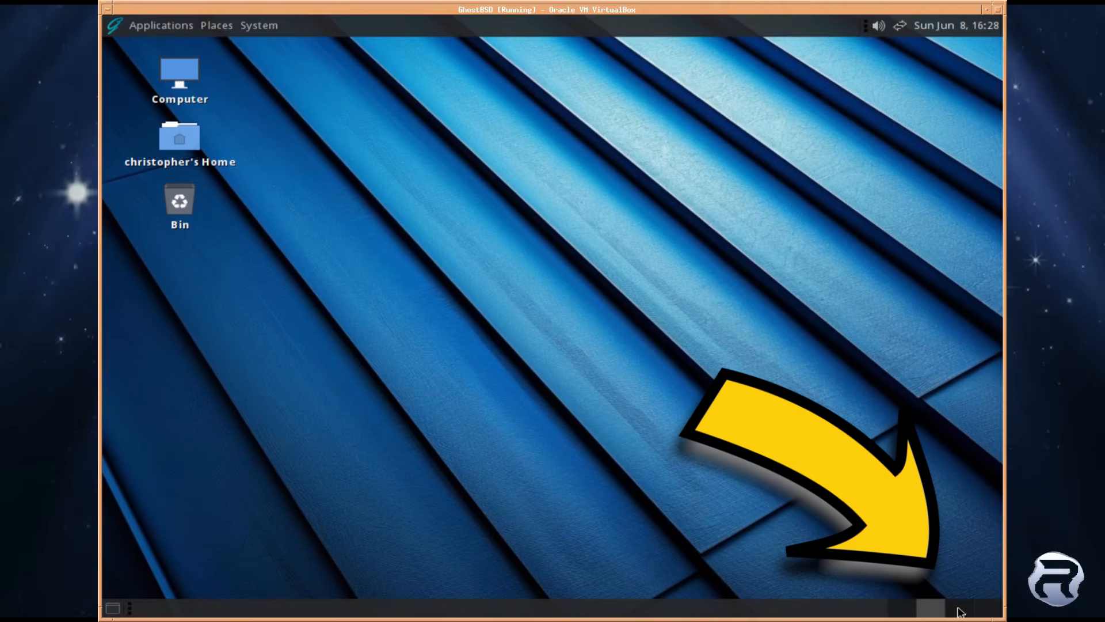
pyautogui.click(902, 609)
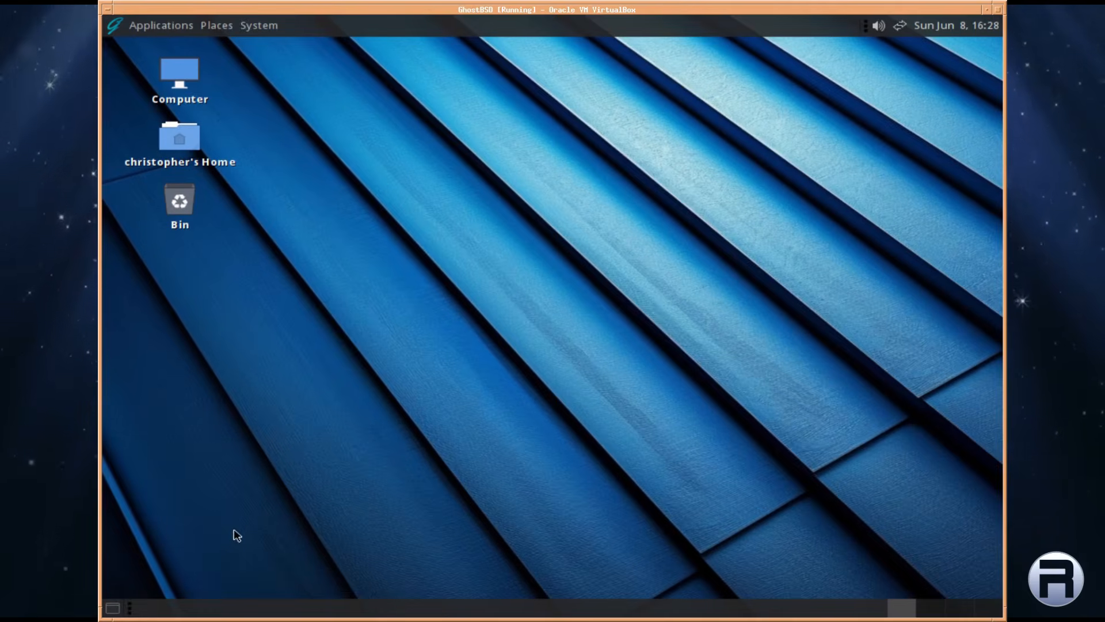
# Set desktop font rendering to Subpixel smoothing (LCDs) in Appearance Preferences, then close it
pyautogui.rightClick(316, 69)
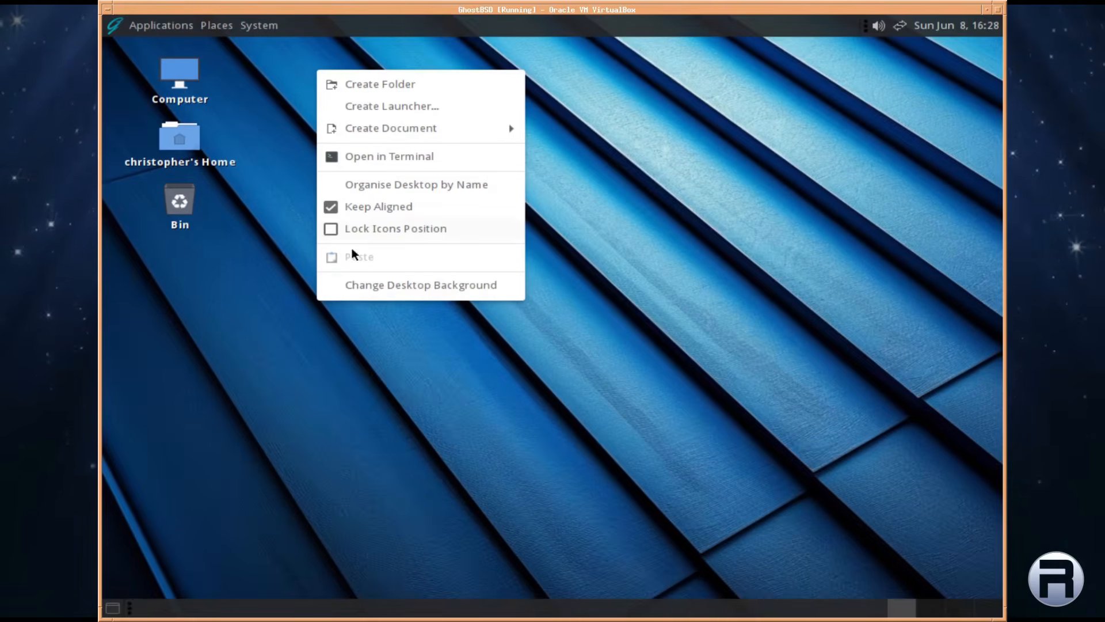
pyautogui.click(271, 271)
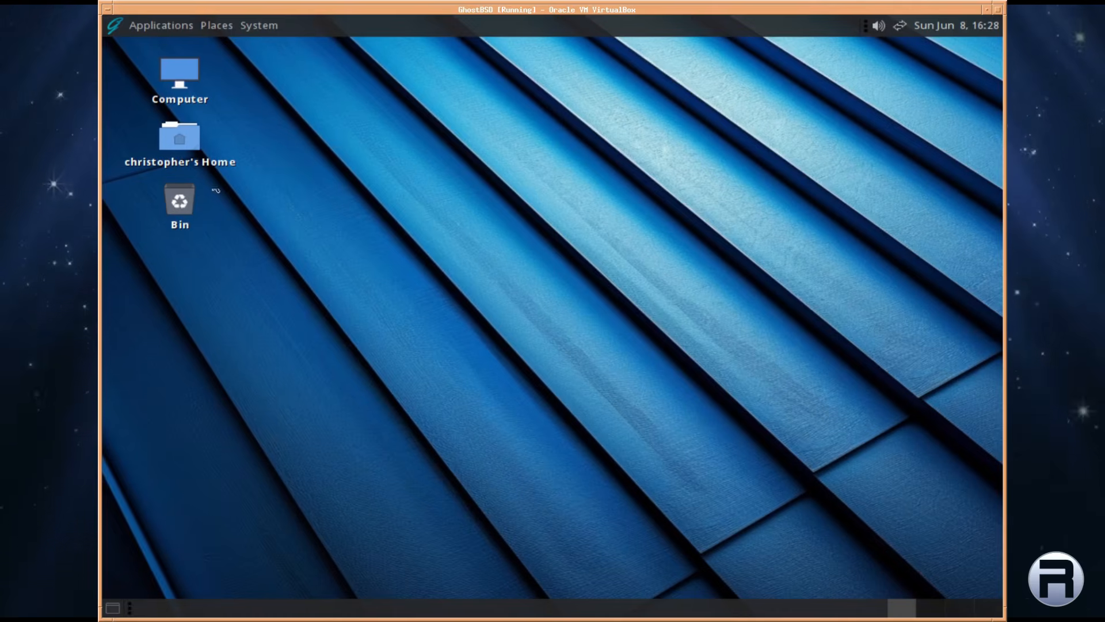
pyautogui.rightClick(339, 138)
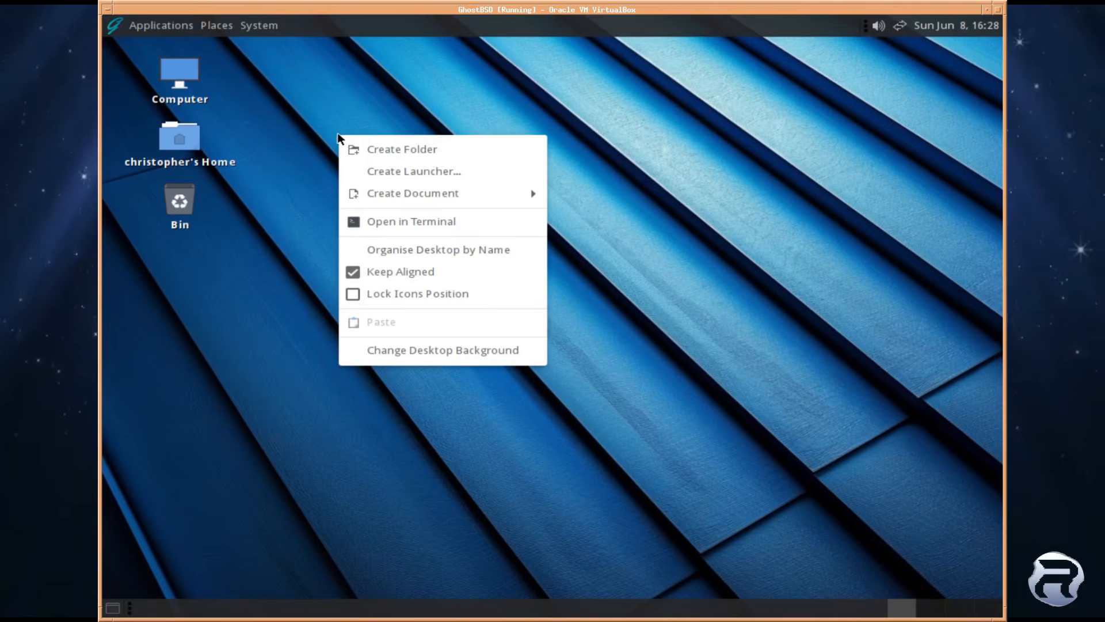
pyautogui.click(376, 351)
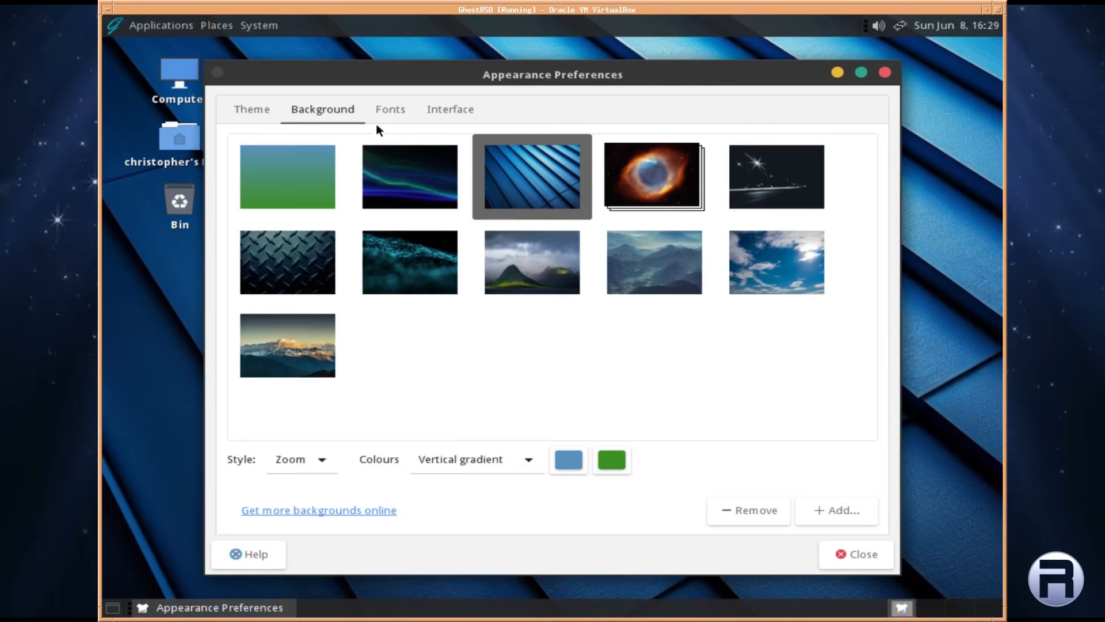
pyautogui.click(390, 111)
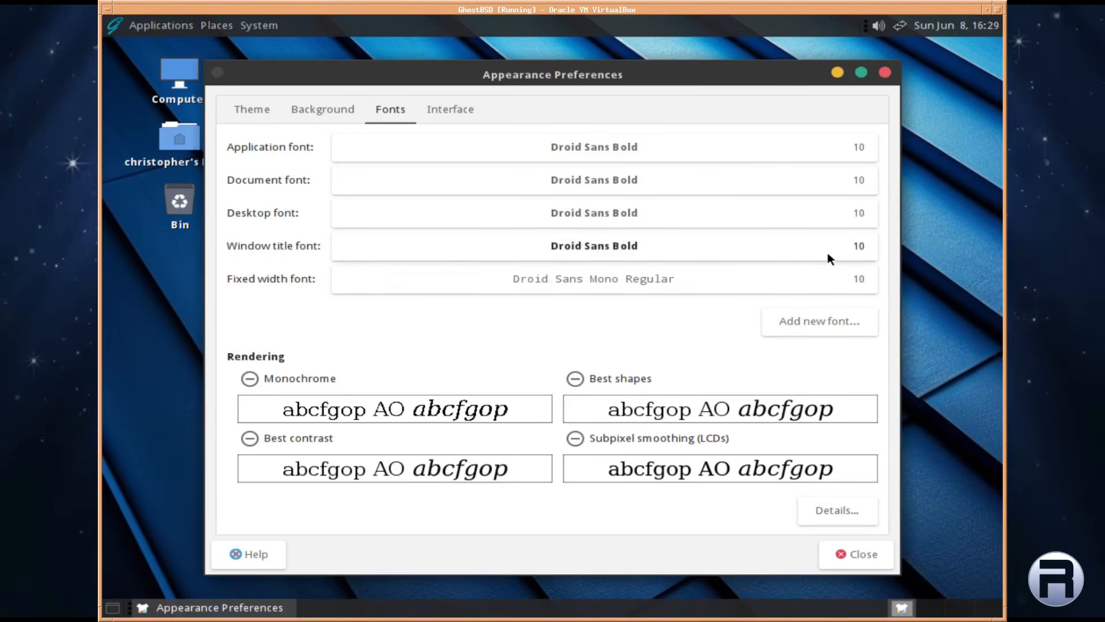
pyautogui.click(576, 439)
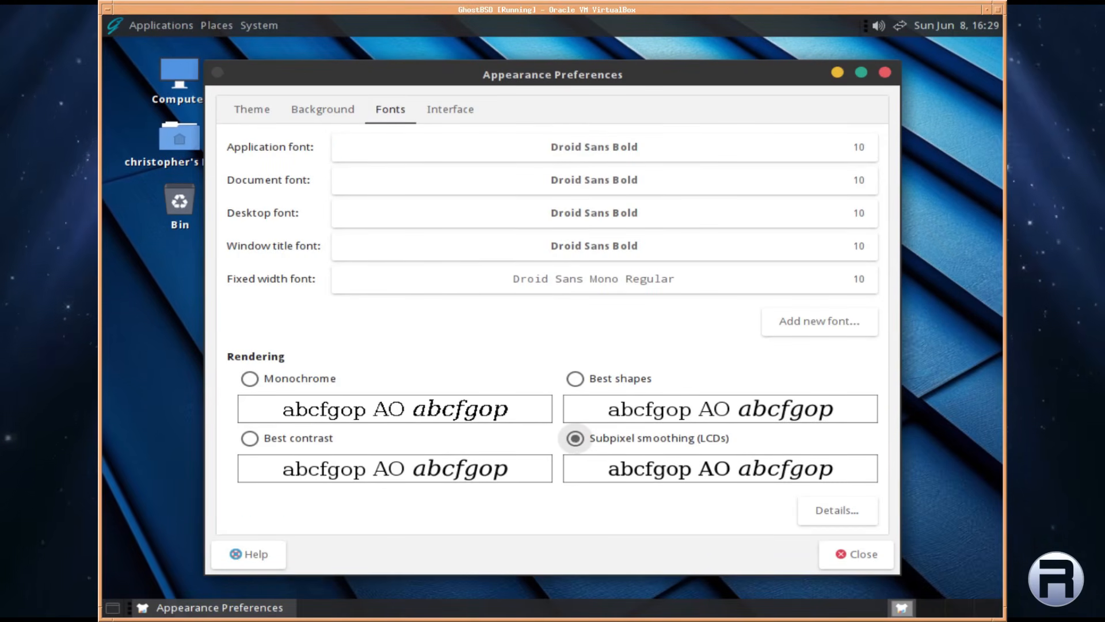
pyautogui.click(450, 111)
pyautogui.click(239, 107)
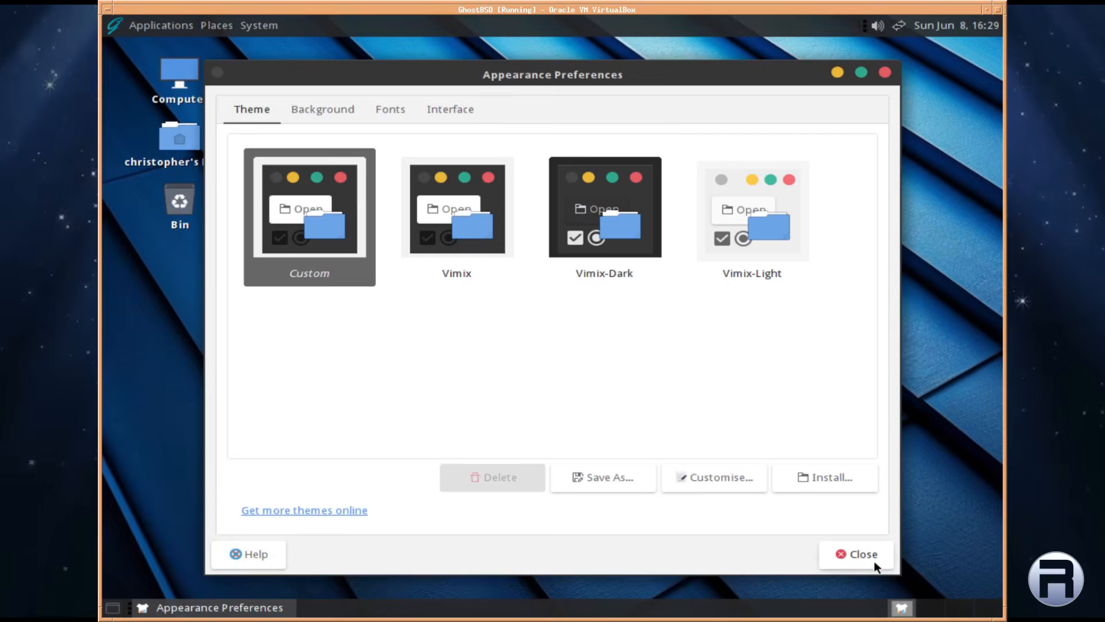
pyautogui.click(855, 553)
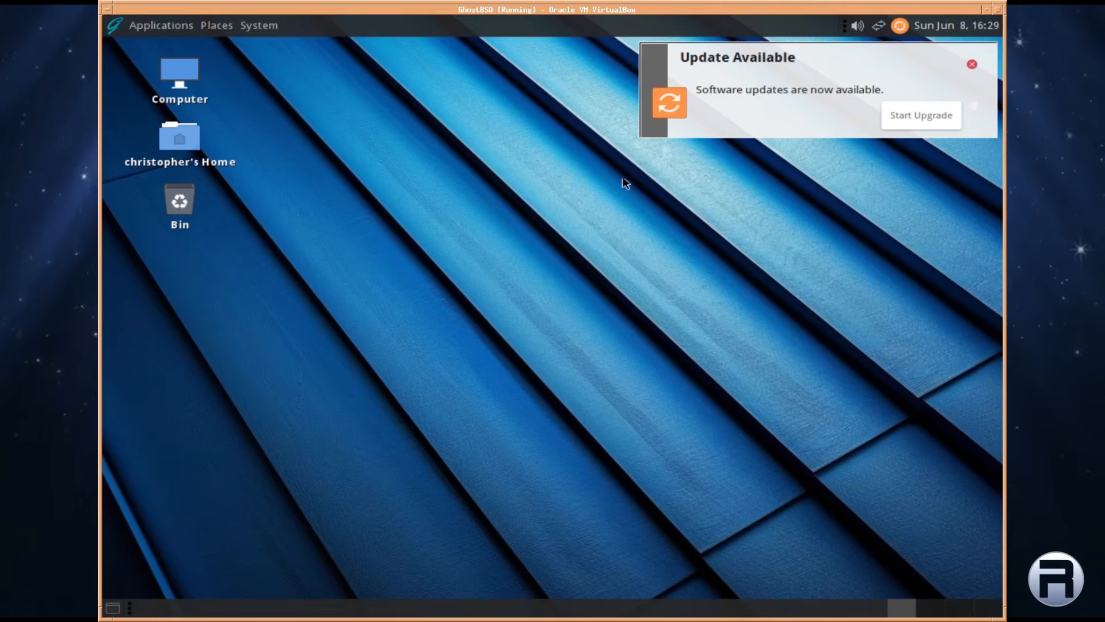
pyautogui.click(256, 27)
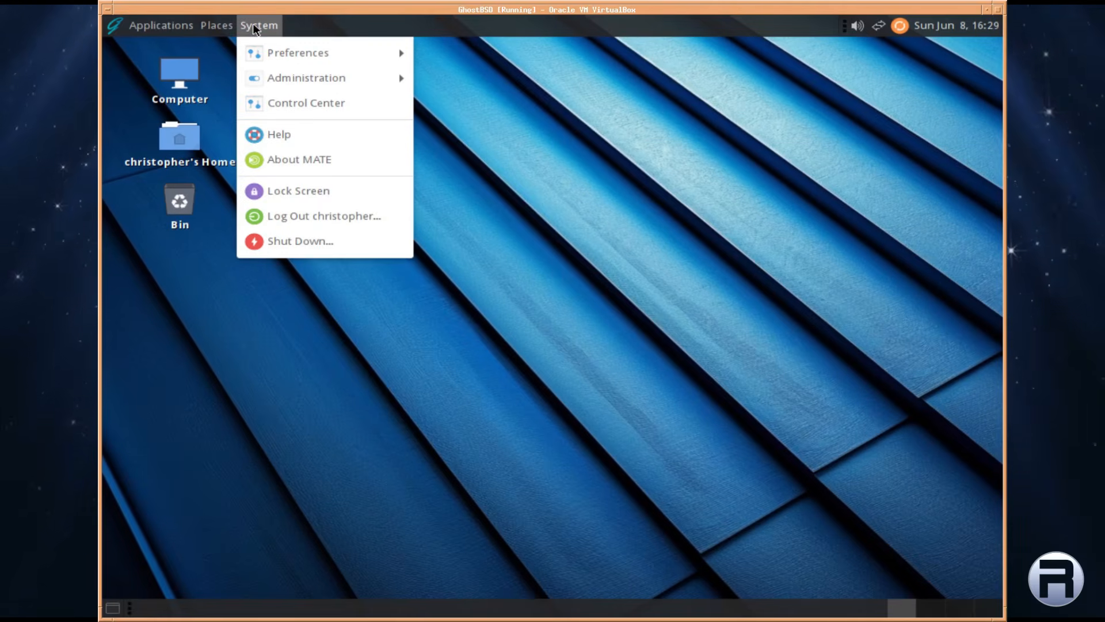
pyautogui.moveTo(267, 78)
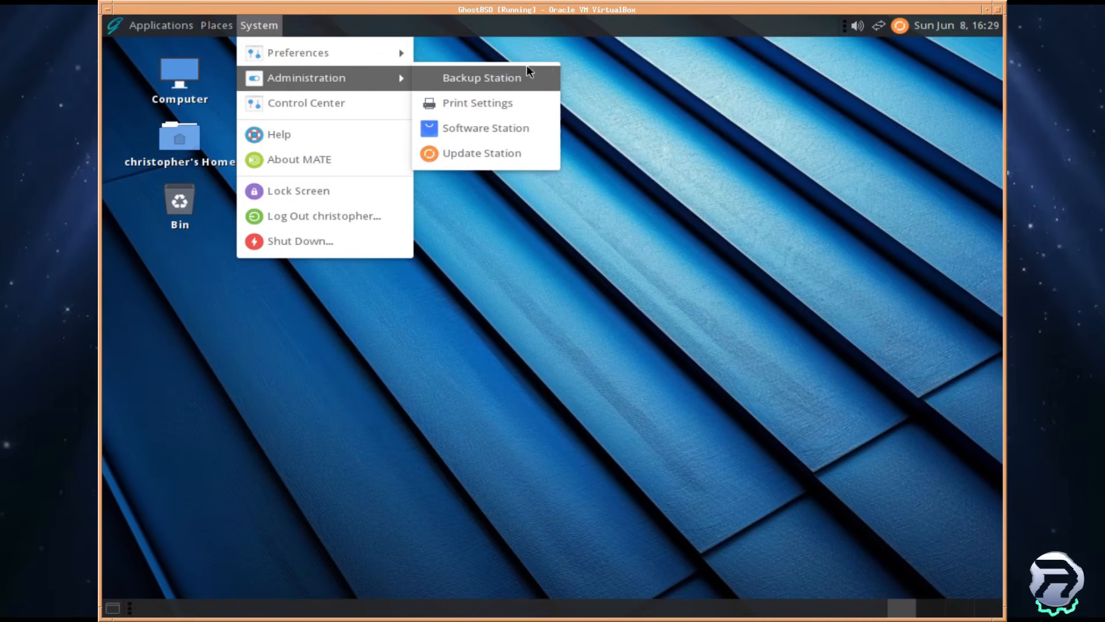
pyautogui.click(492, 213)
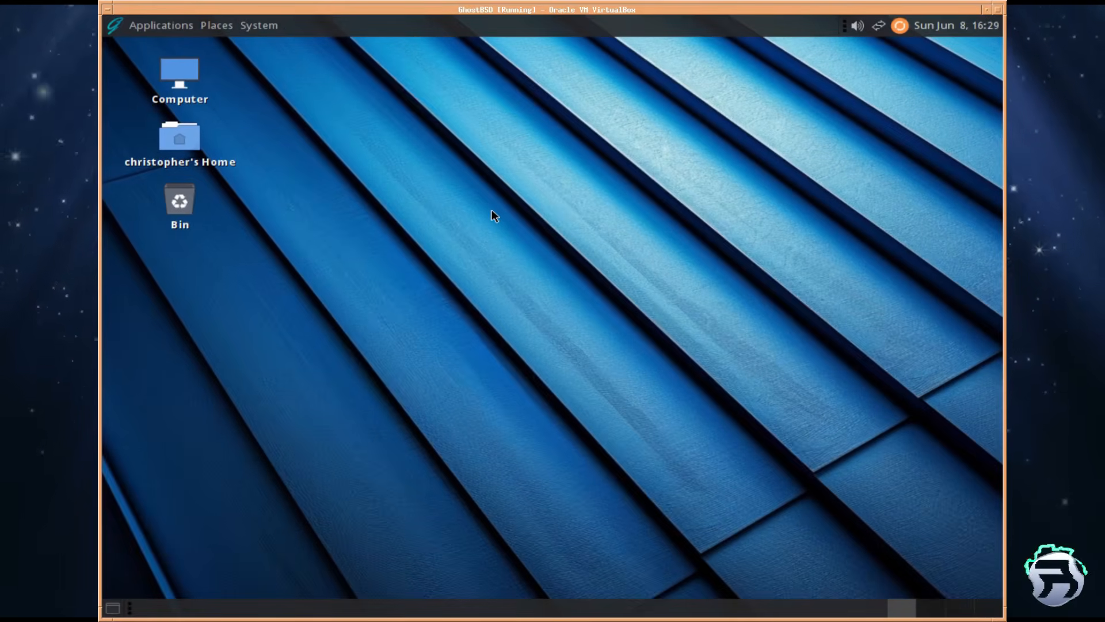